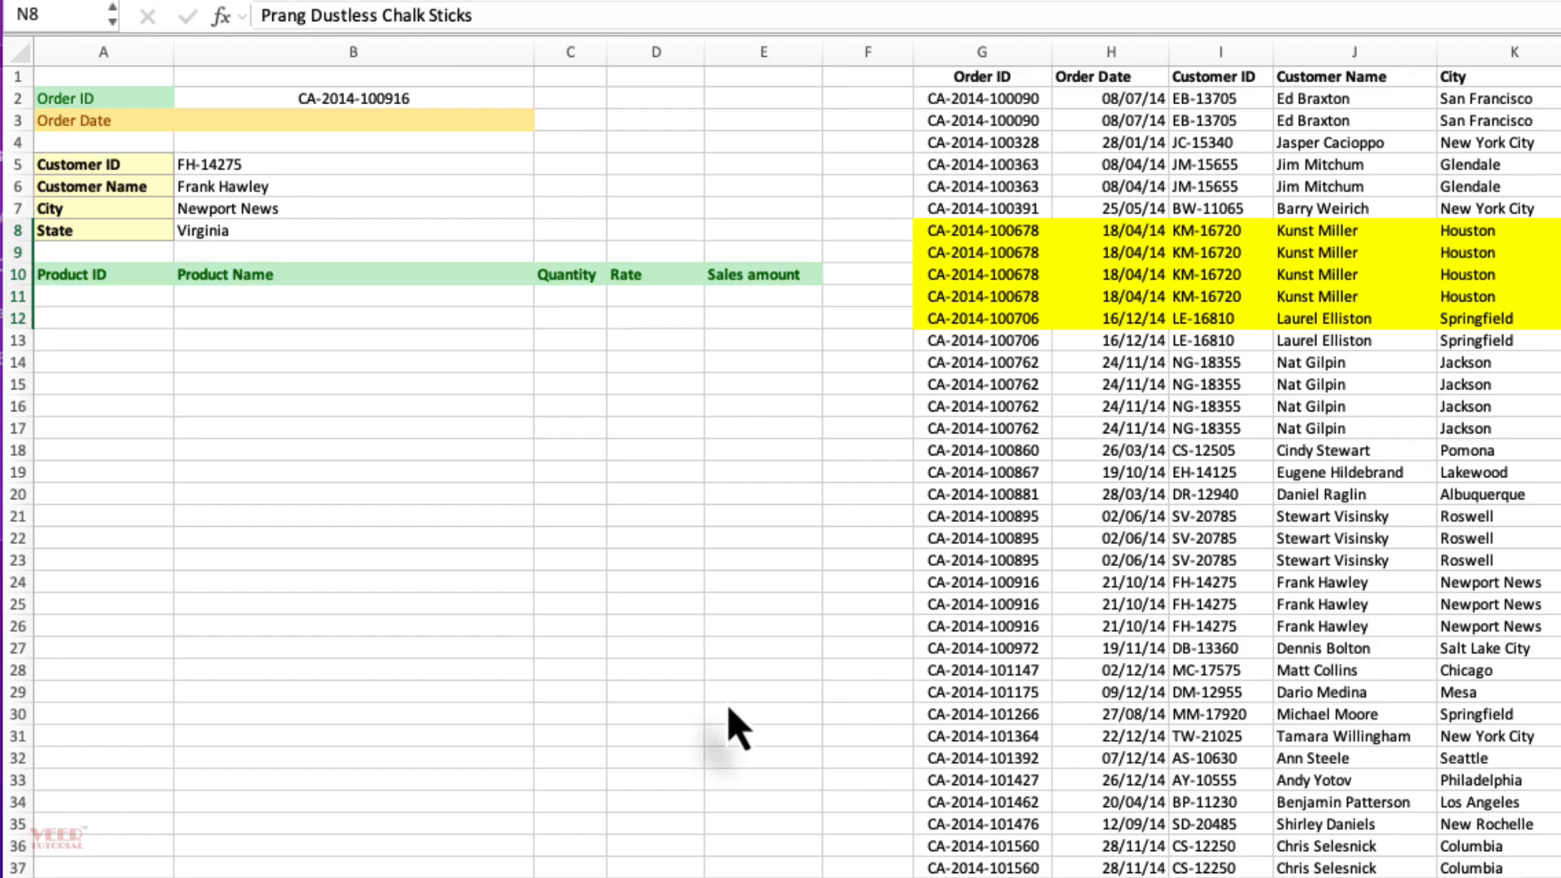
- Examine the order form's Order ID, Order Date, customer and product areas, and the Order ID column of the source data
click(512, 627)
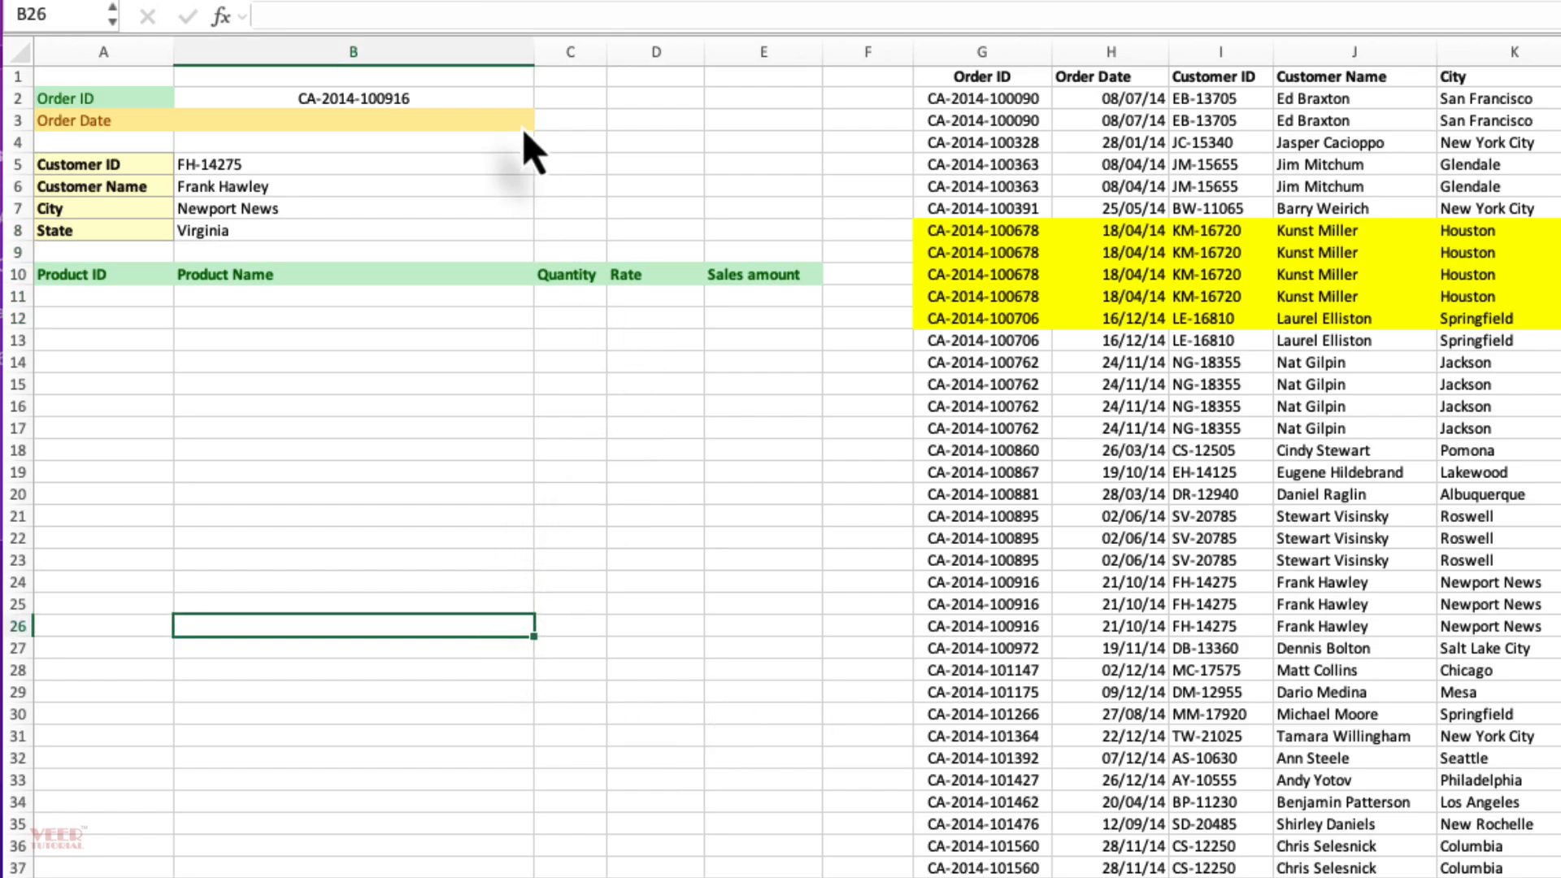
click(480, 104)
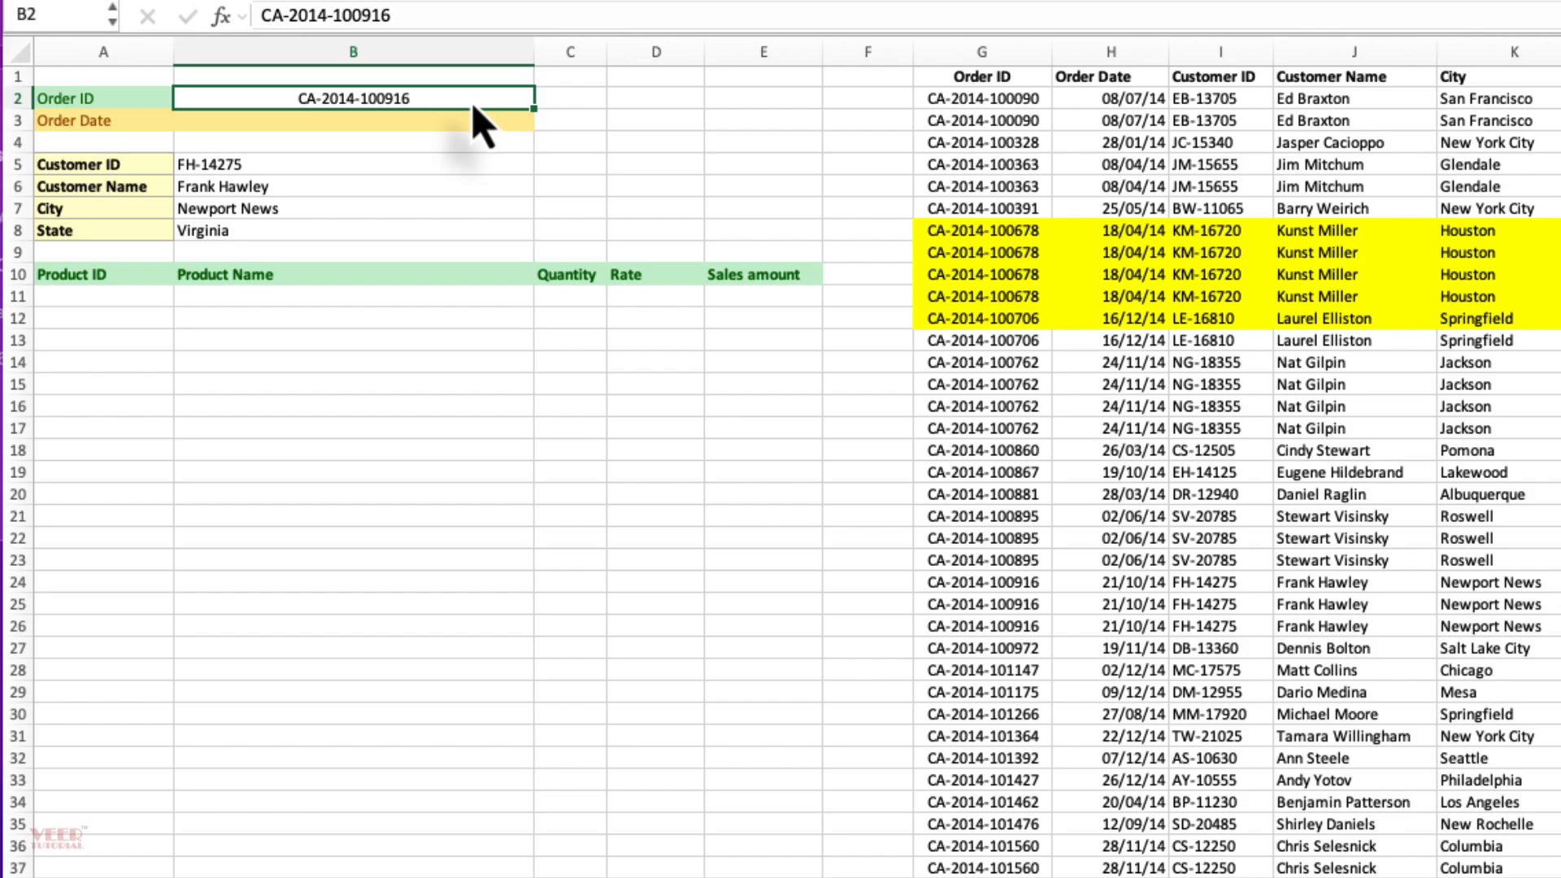
click(429, 126)
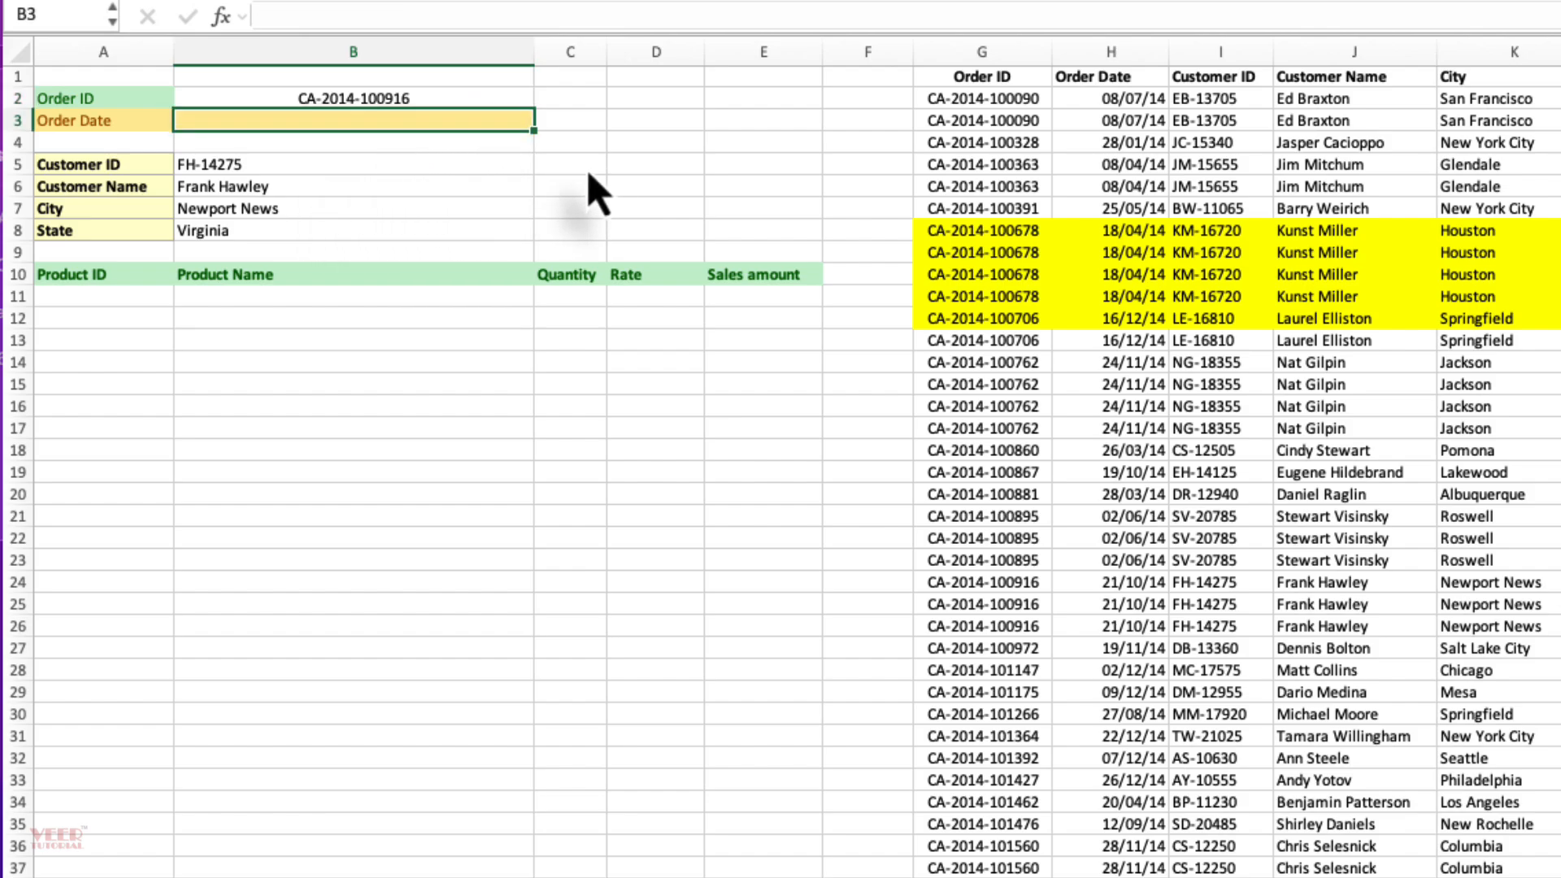
drag(569, 164, 588, 236)
drag(114, 296, 761, 542)
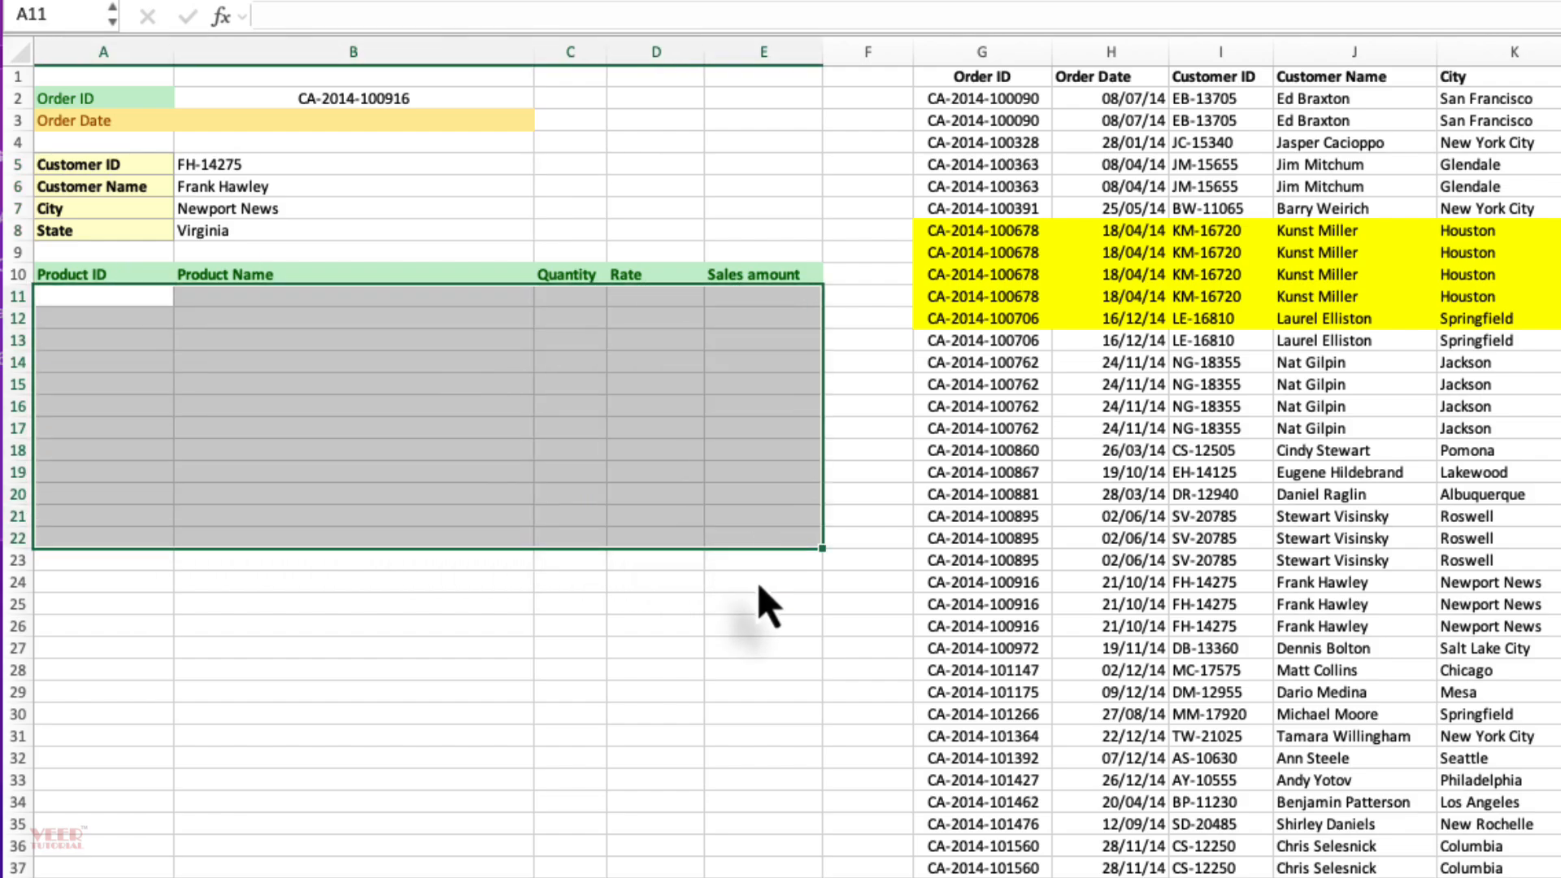
click(612, 655)
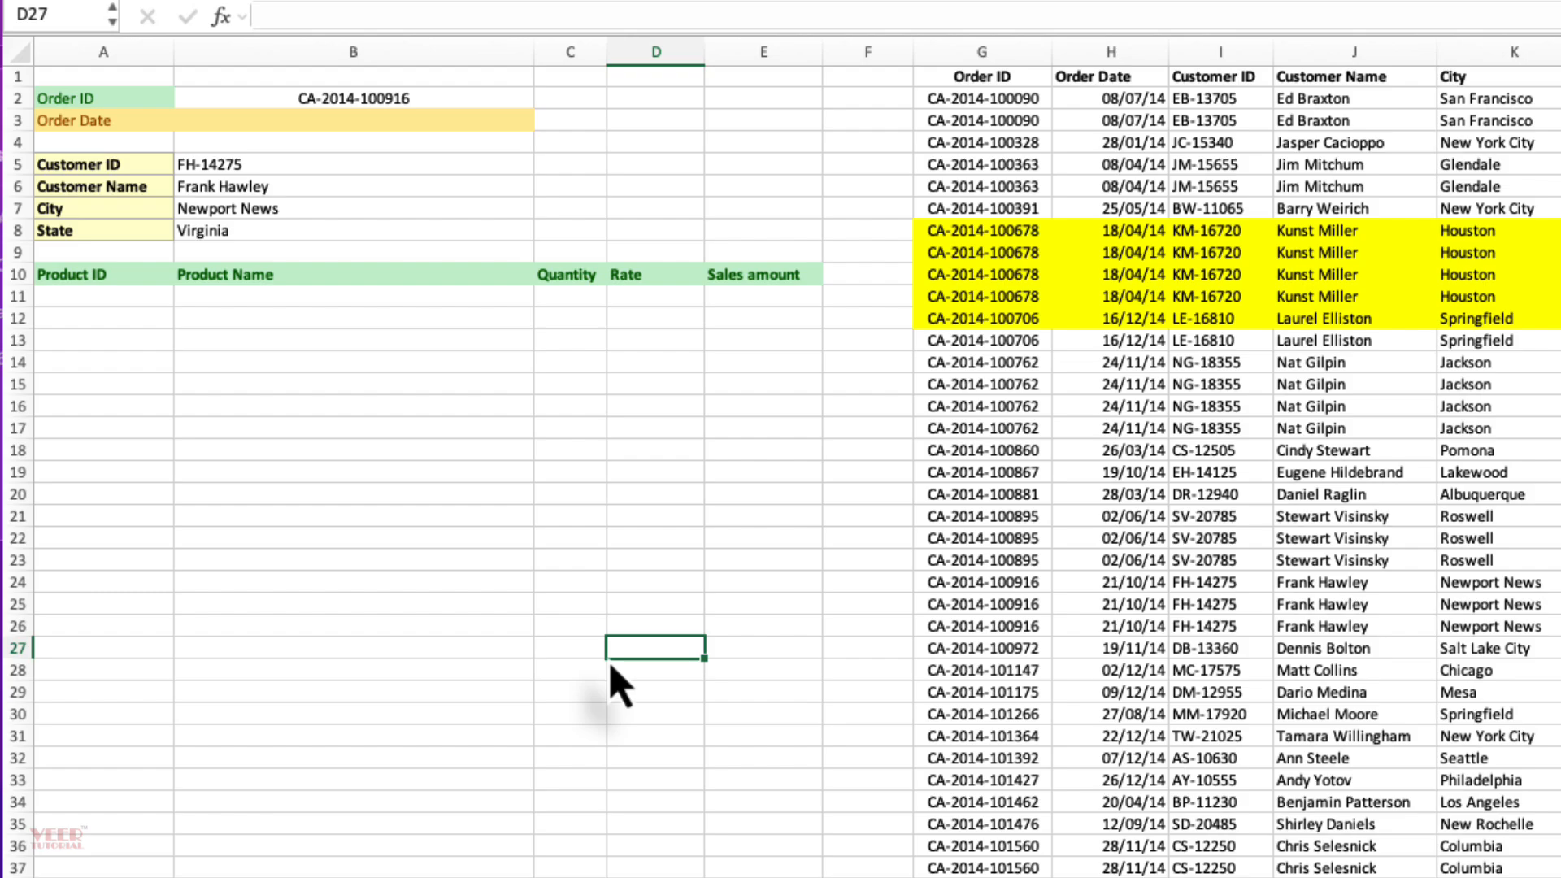
click(300, 452)
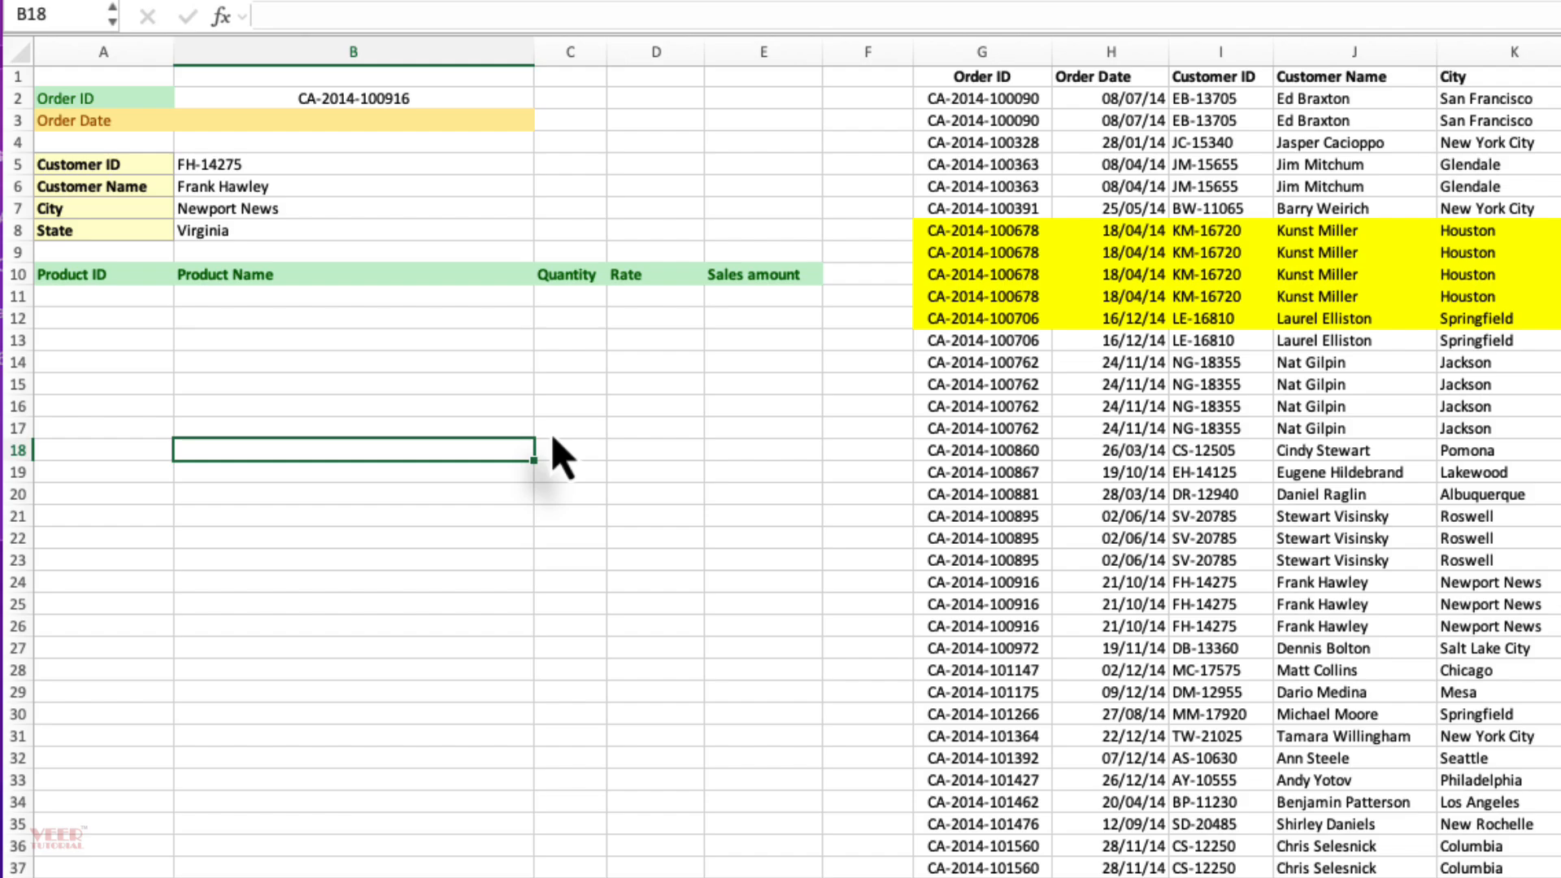
click(646, 431)
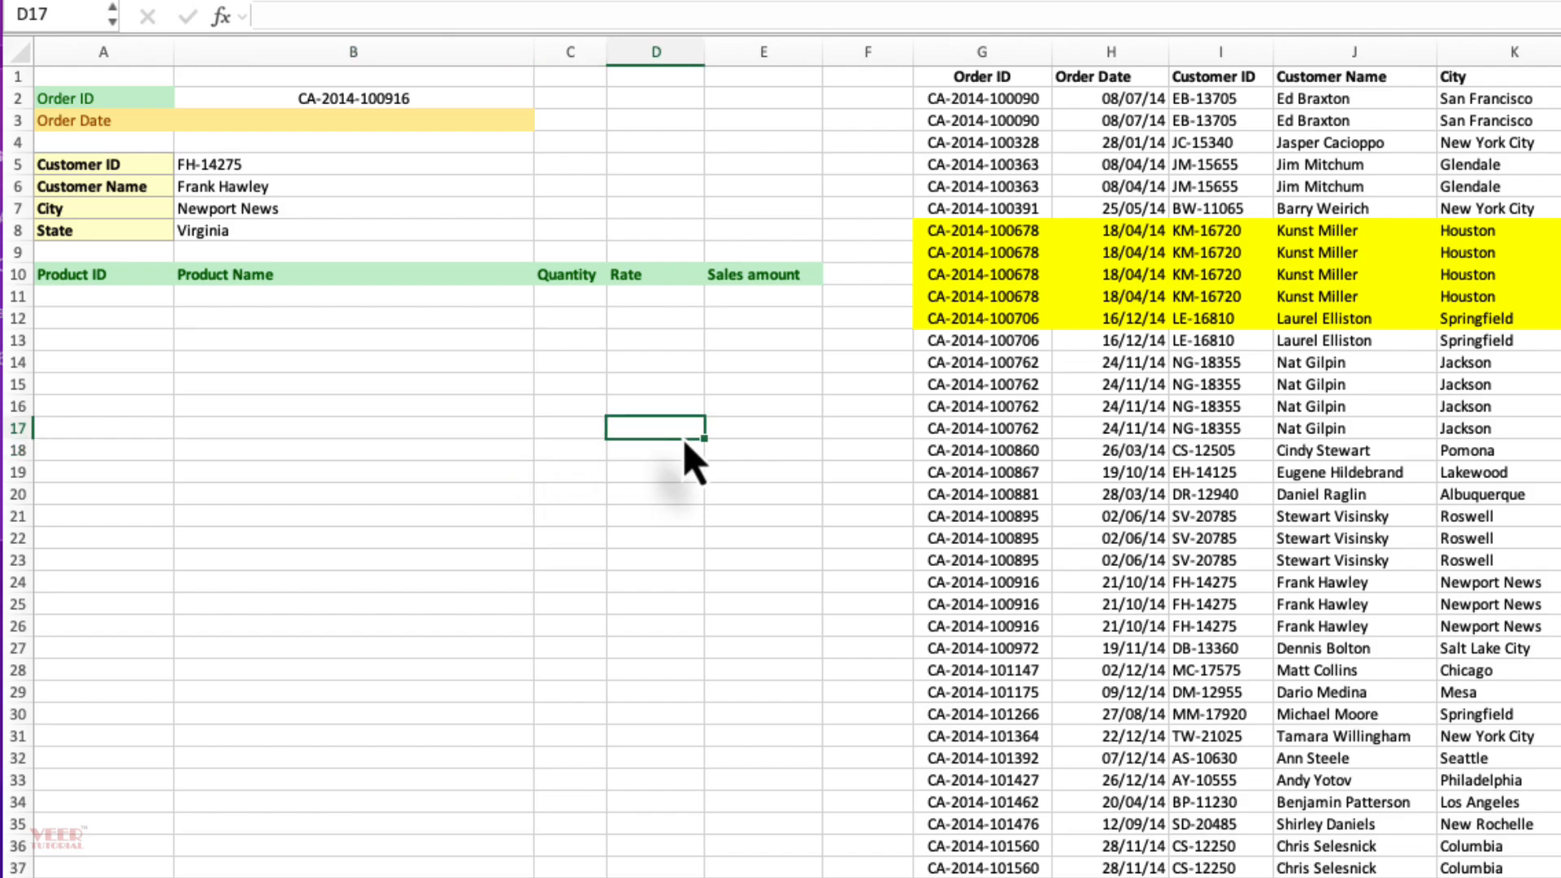
click(439, 102)
click(1006, 121)
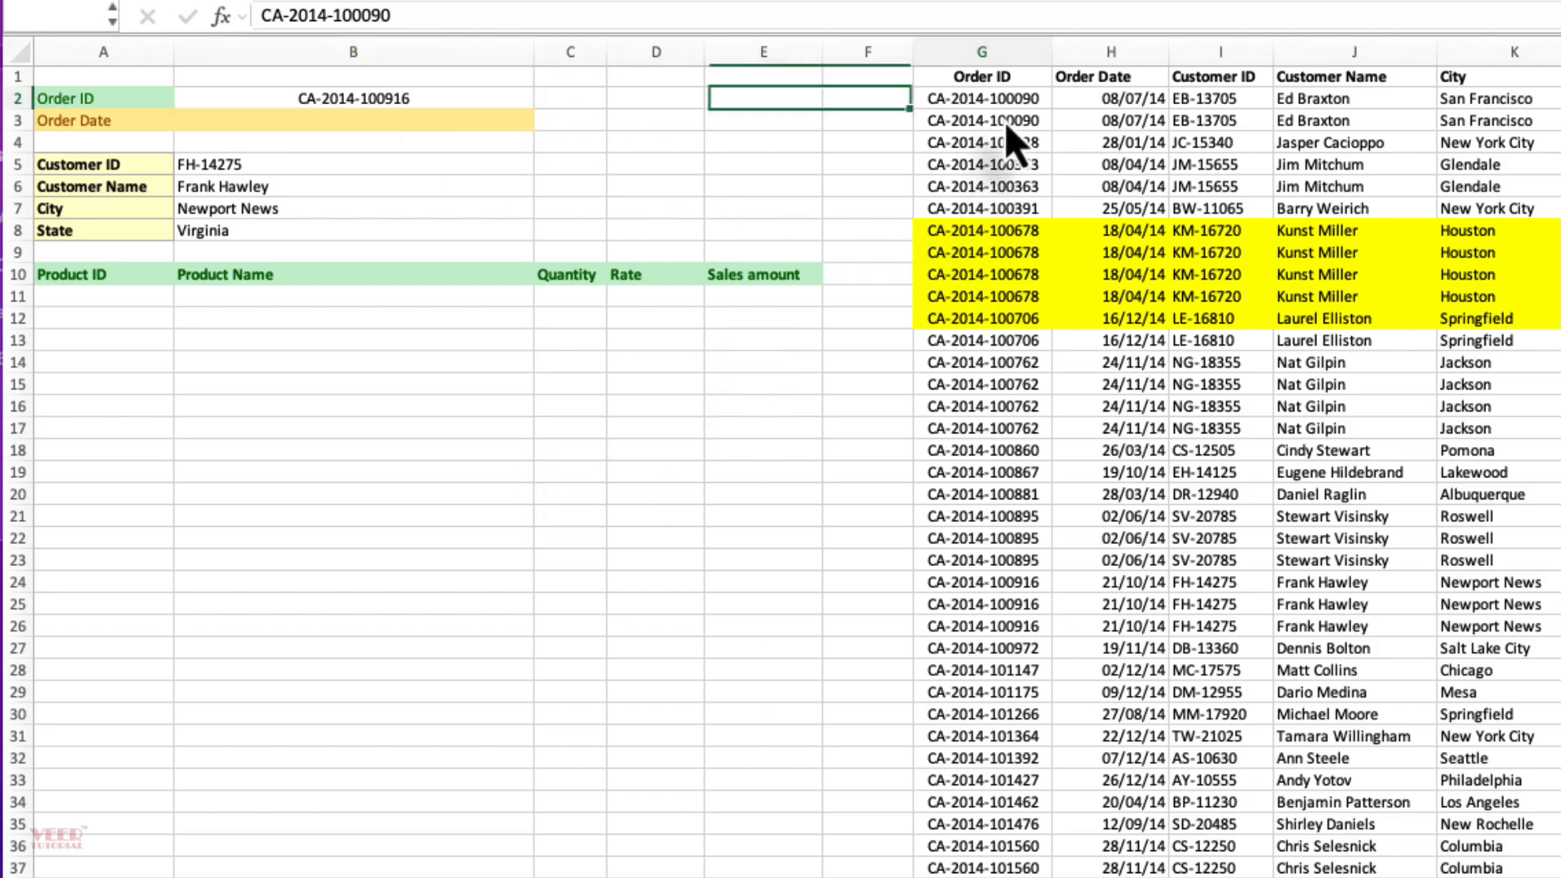
drag(1004, 121, 1007, 138)
- Add a List data validation to the Order ID cell B2 with =$G$2:$G$48 as its source
click(459, 104)
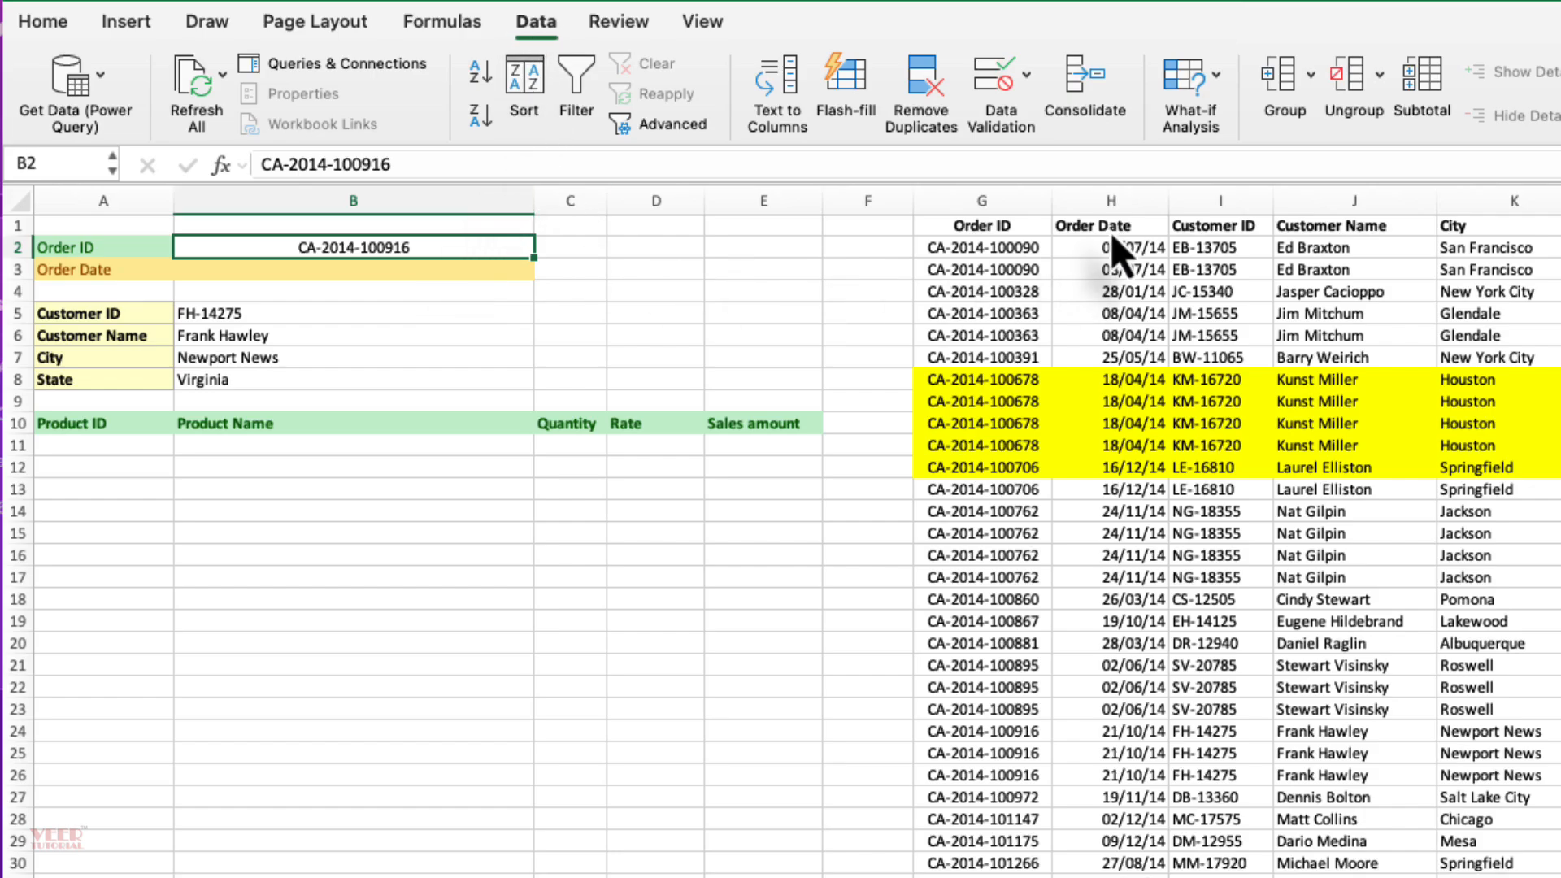
click(1026, 74)
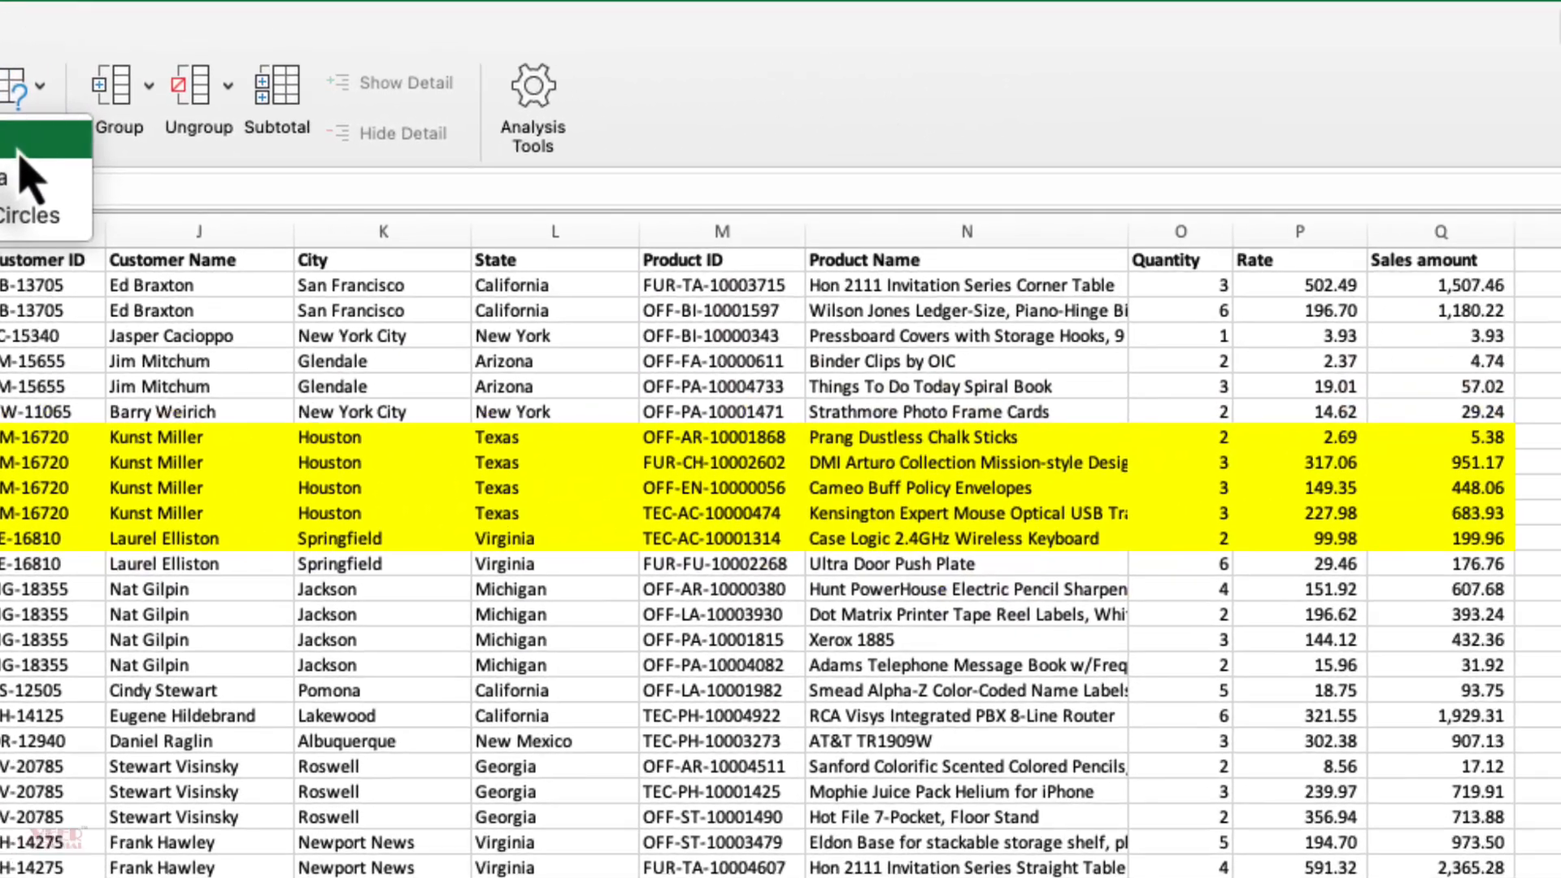
click(24, 147)
click(1077, 255)
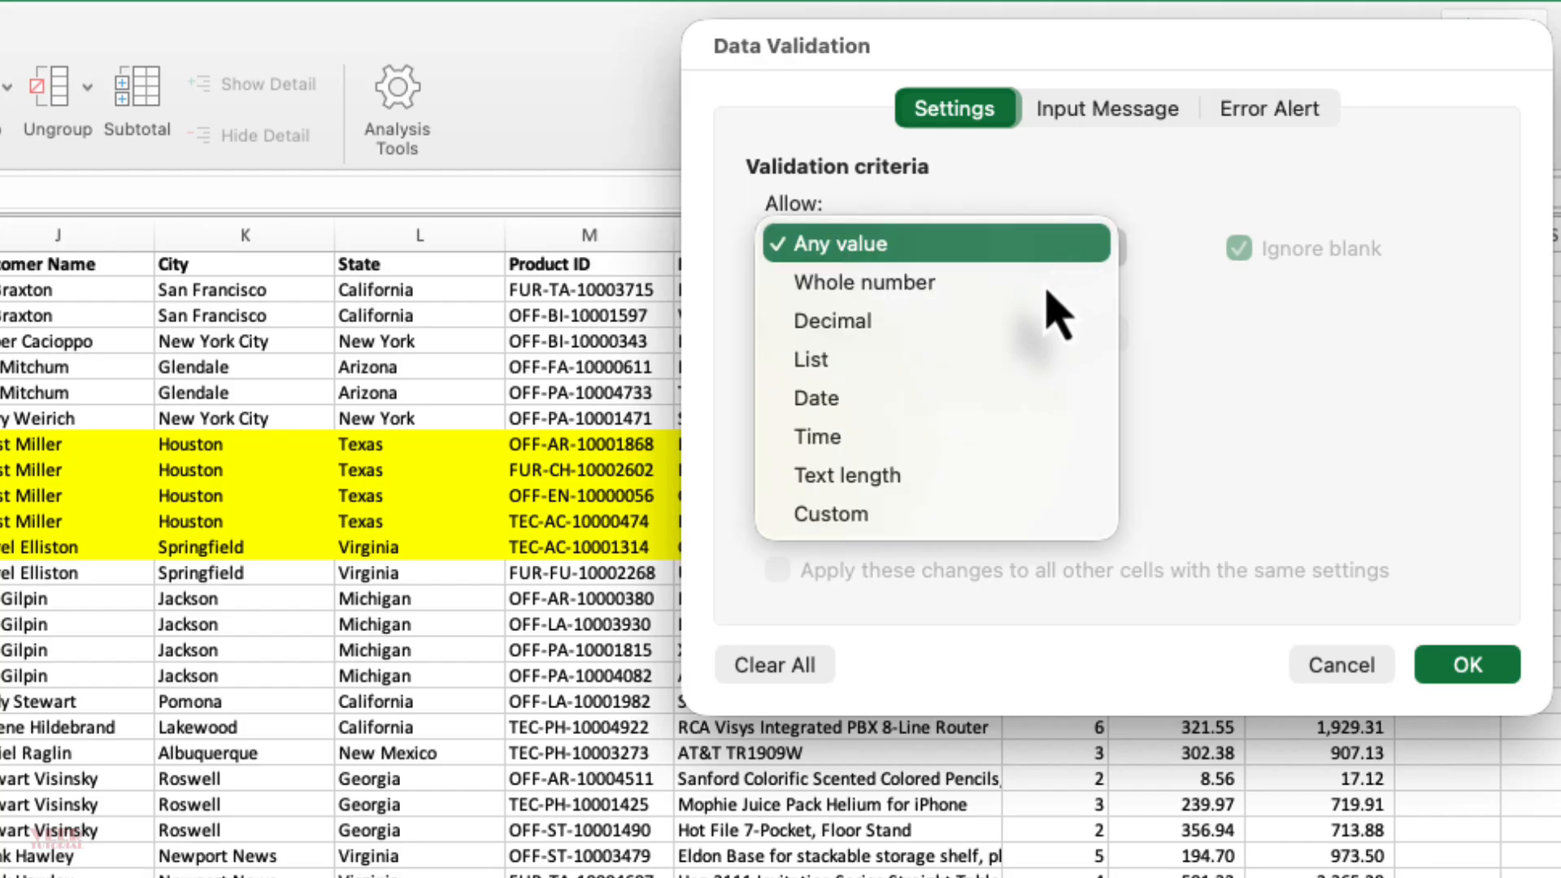
click(1016, 374)
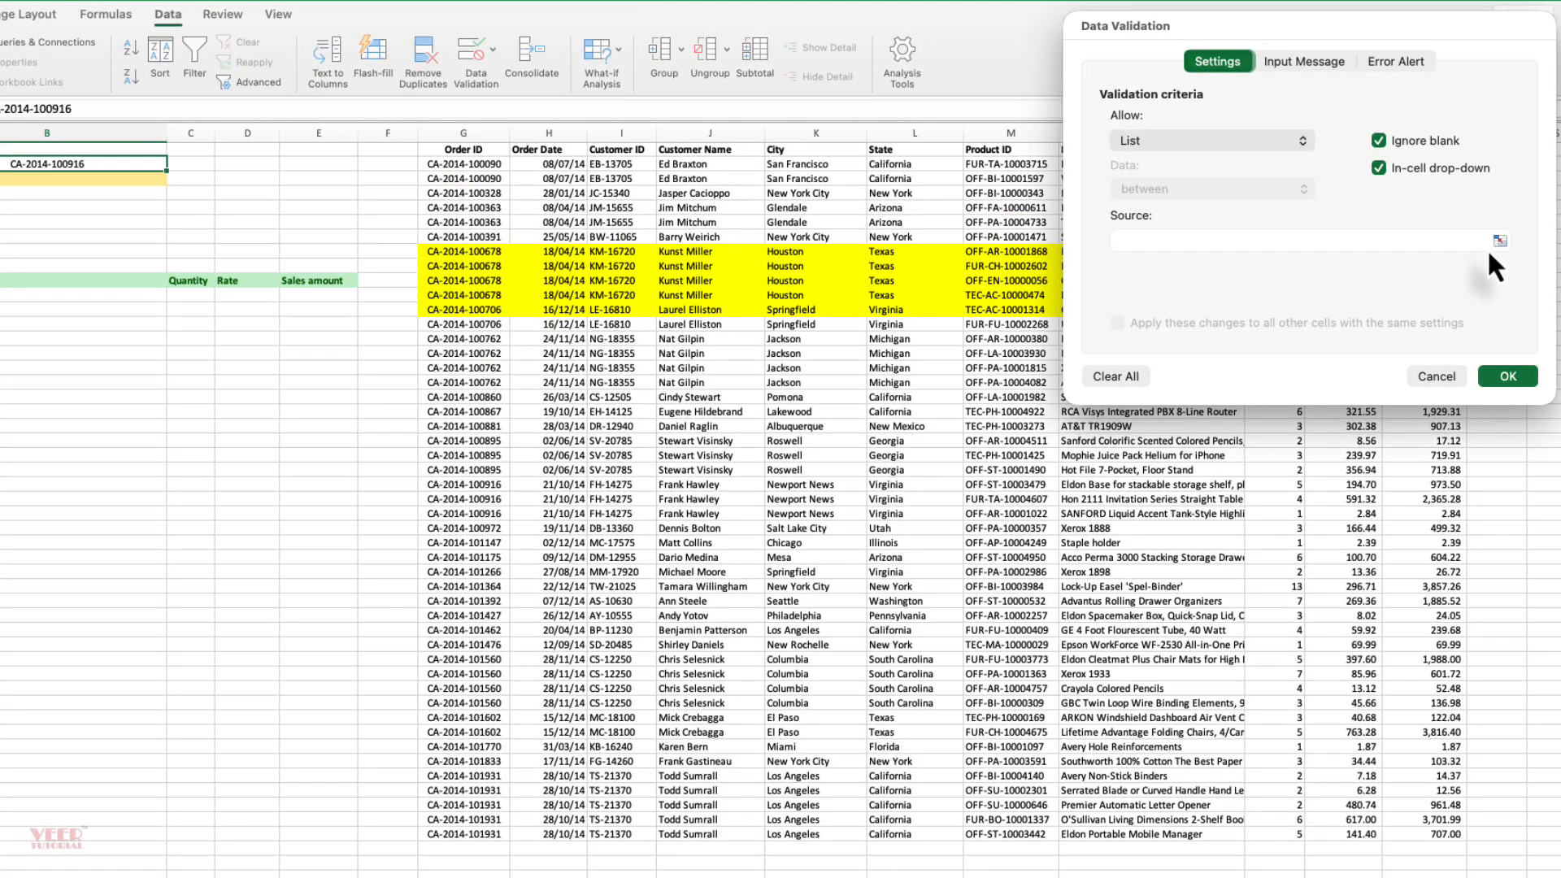
click(1500, 242)
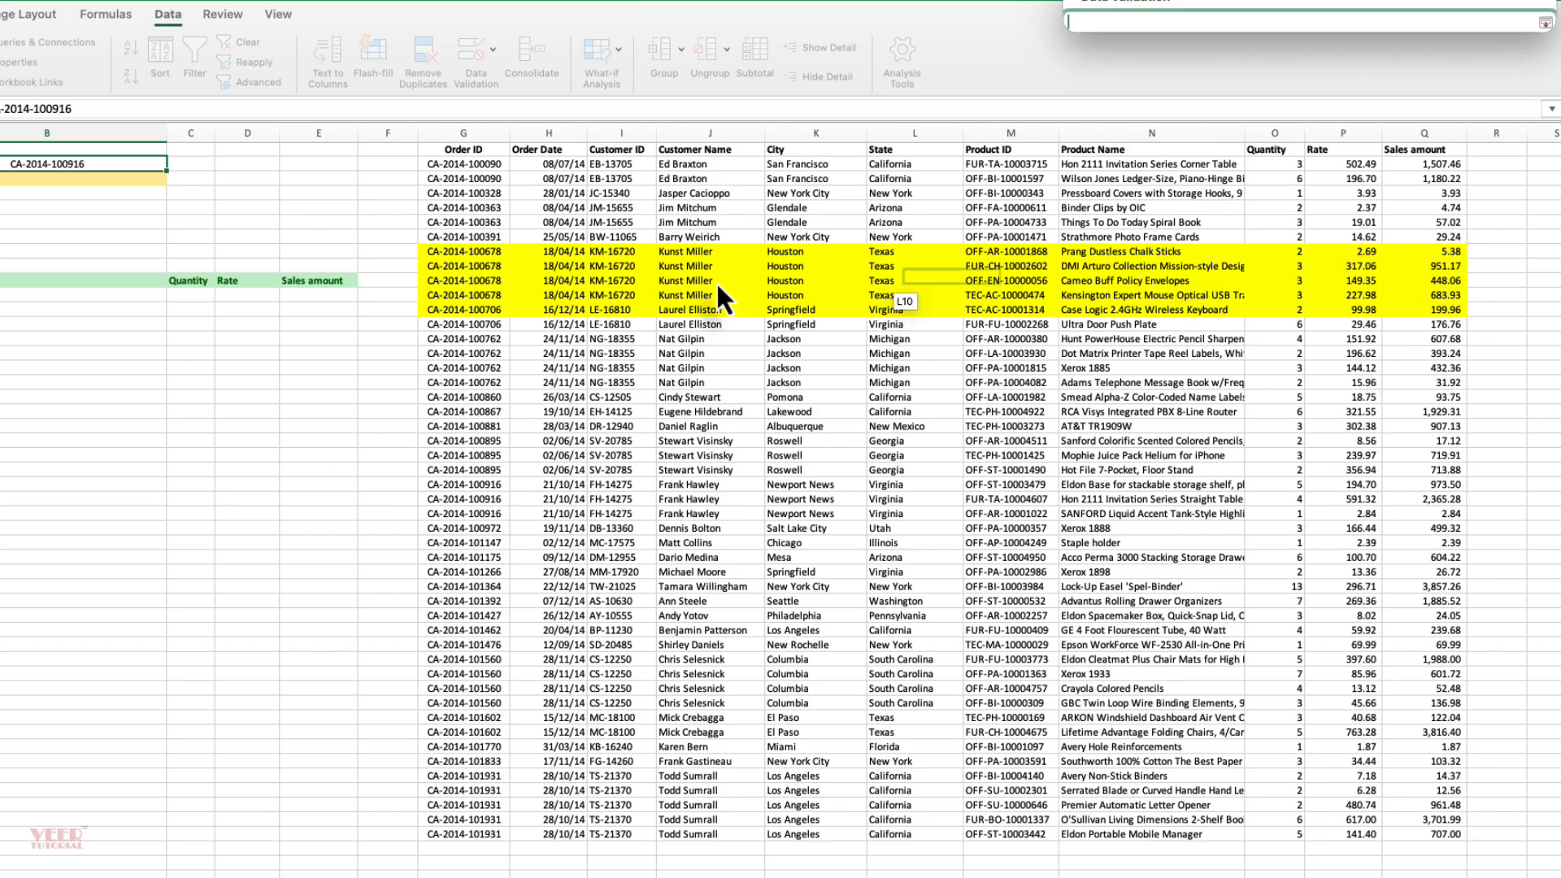
drag(449, 168, 505, 834)
key(Return)
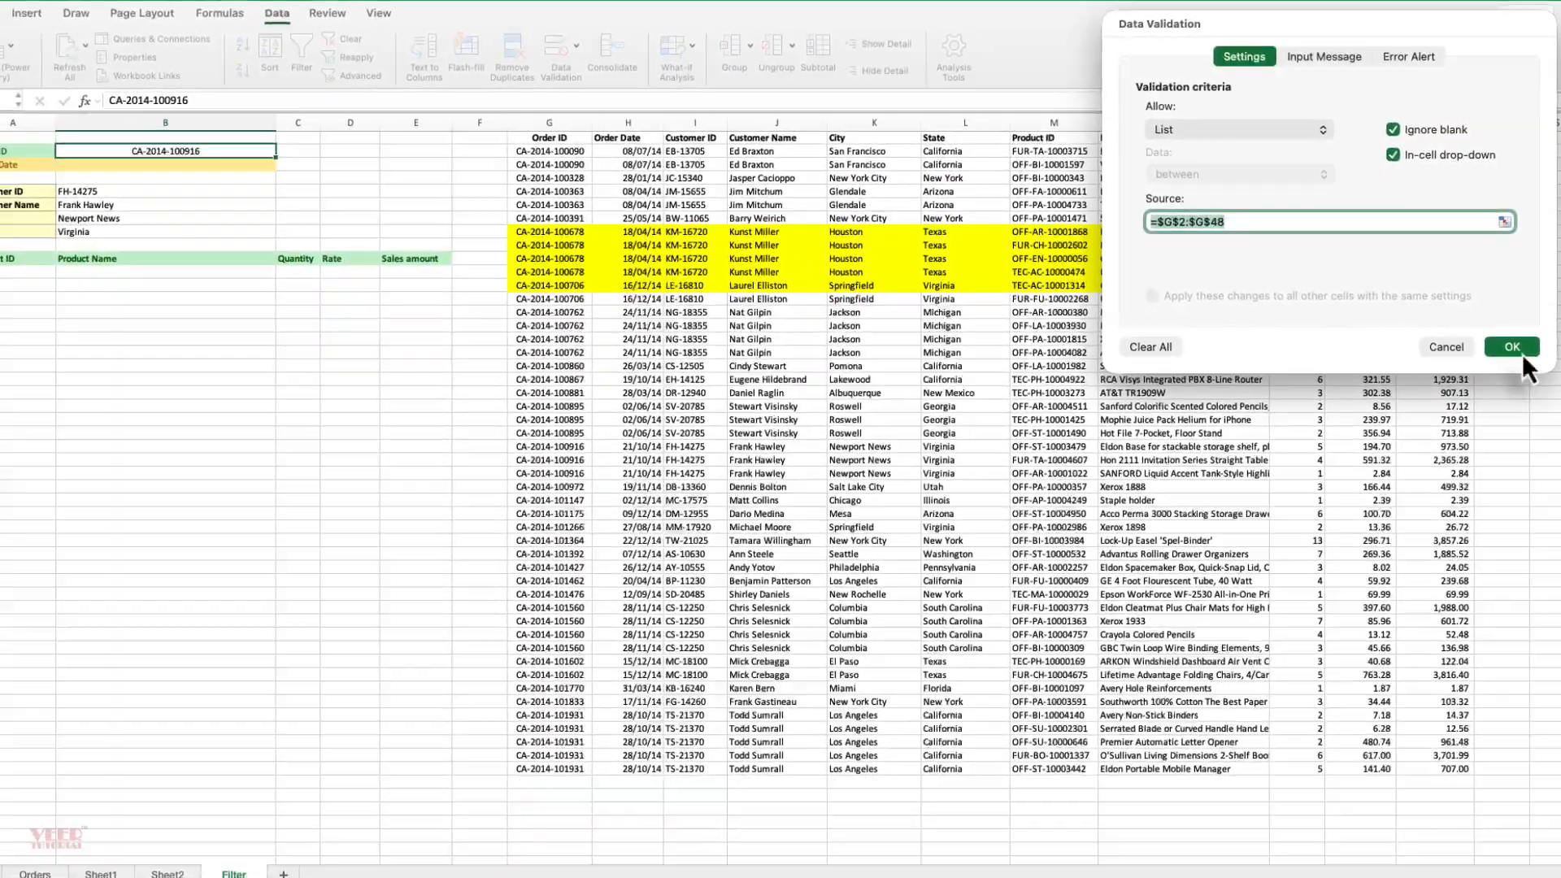
click(1511, 348)
- Choose the first order ID from the in-cell list in B2
drag(567, 153, 589, 736)
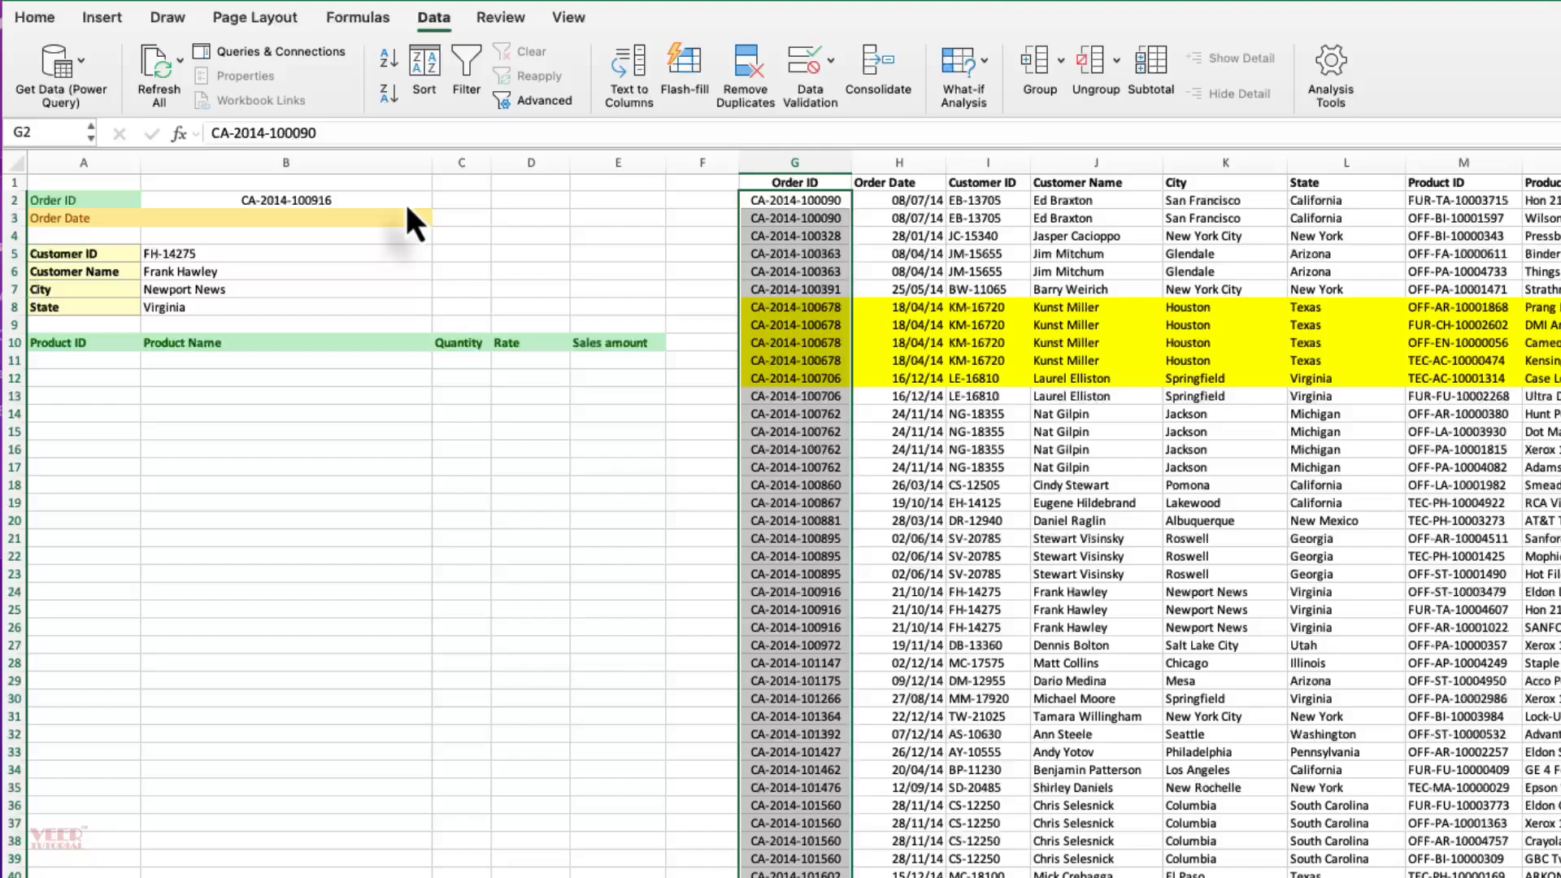
click(304, 146)
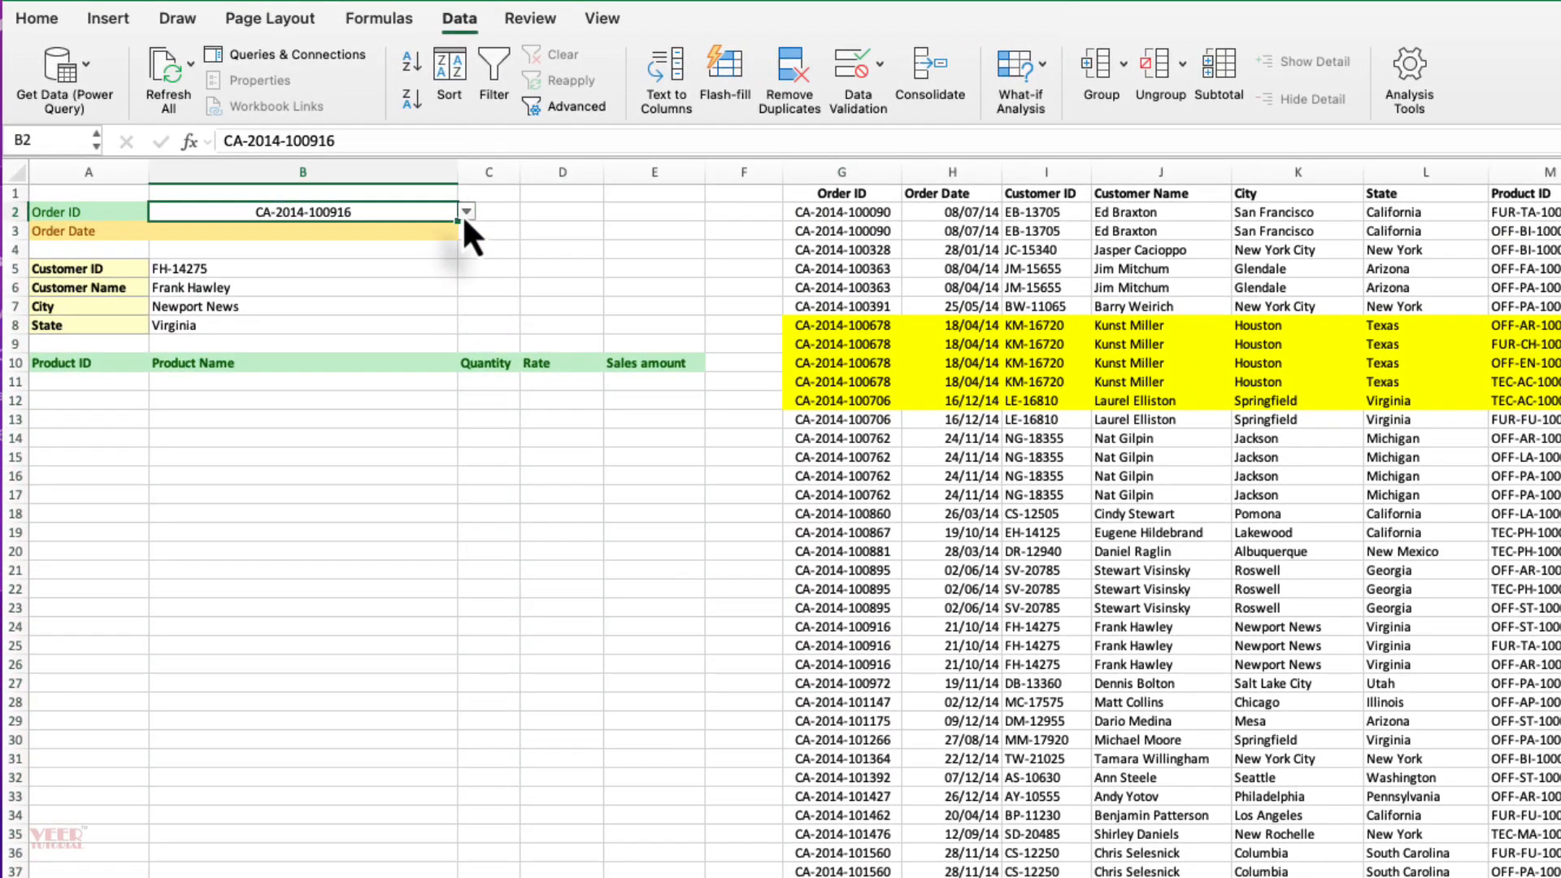
click(466, 213)
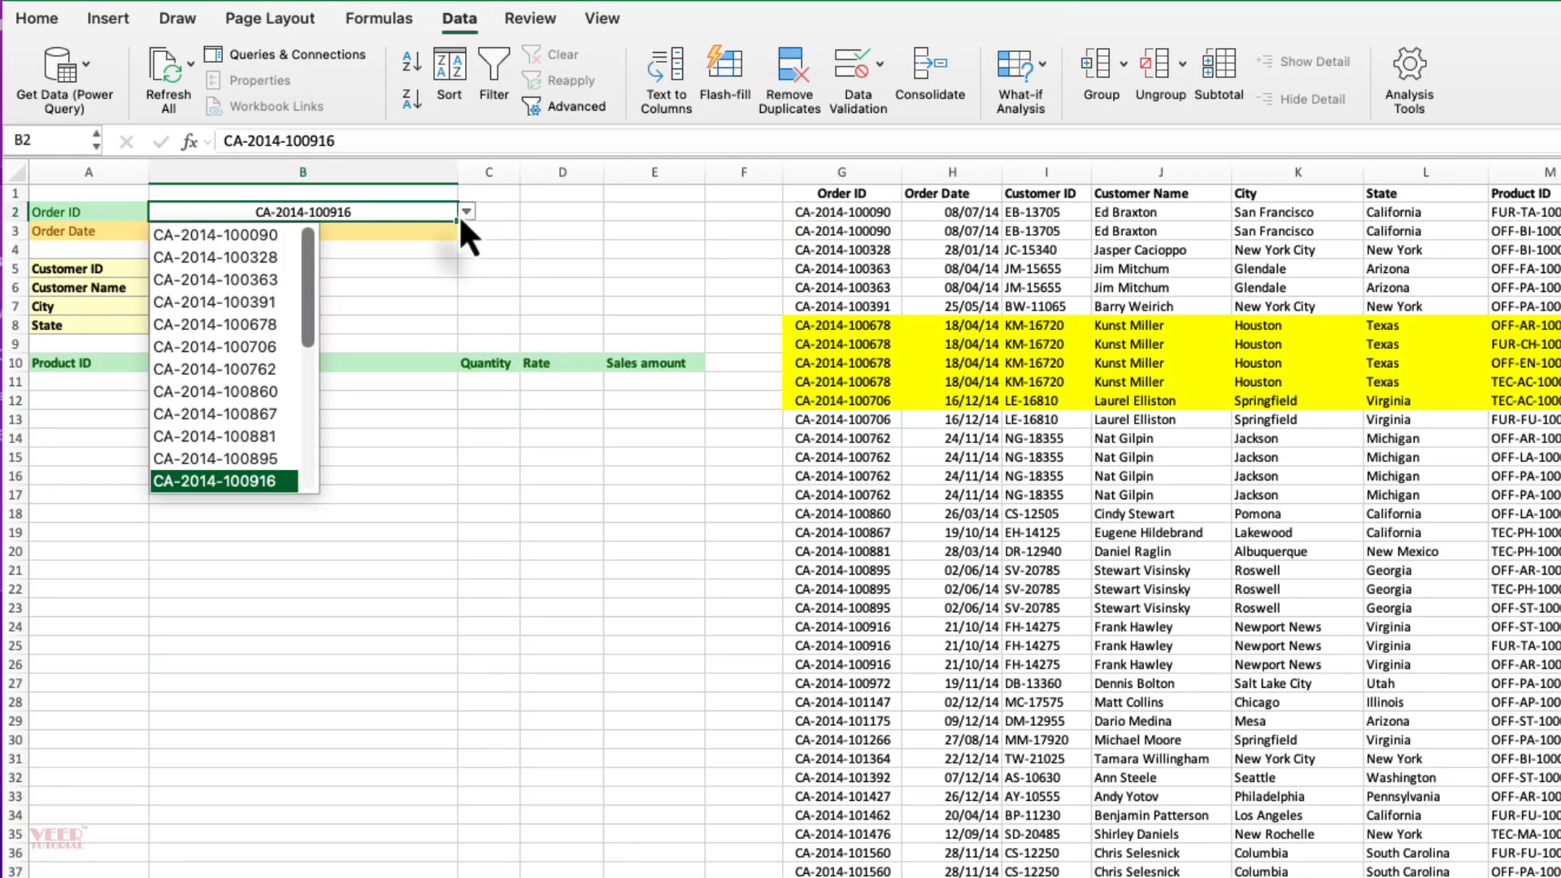
drag(309, 260, 310, 188)
click(263, 237)
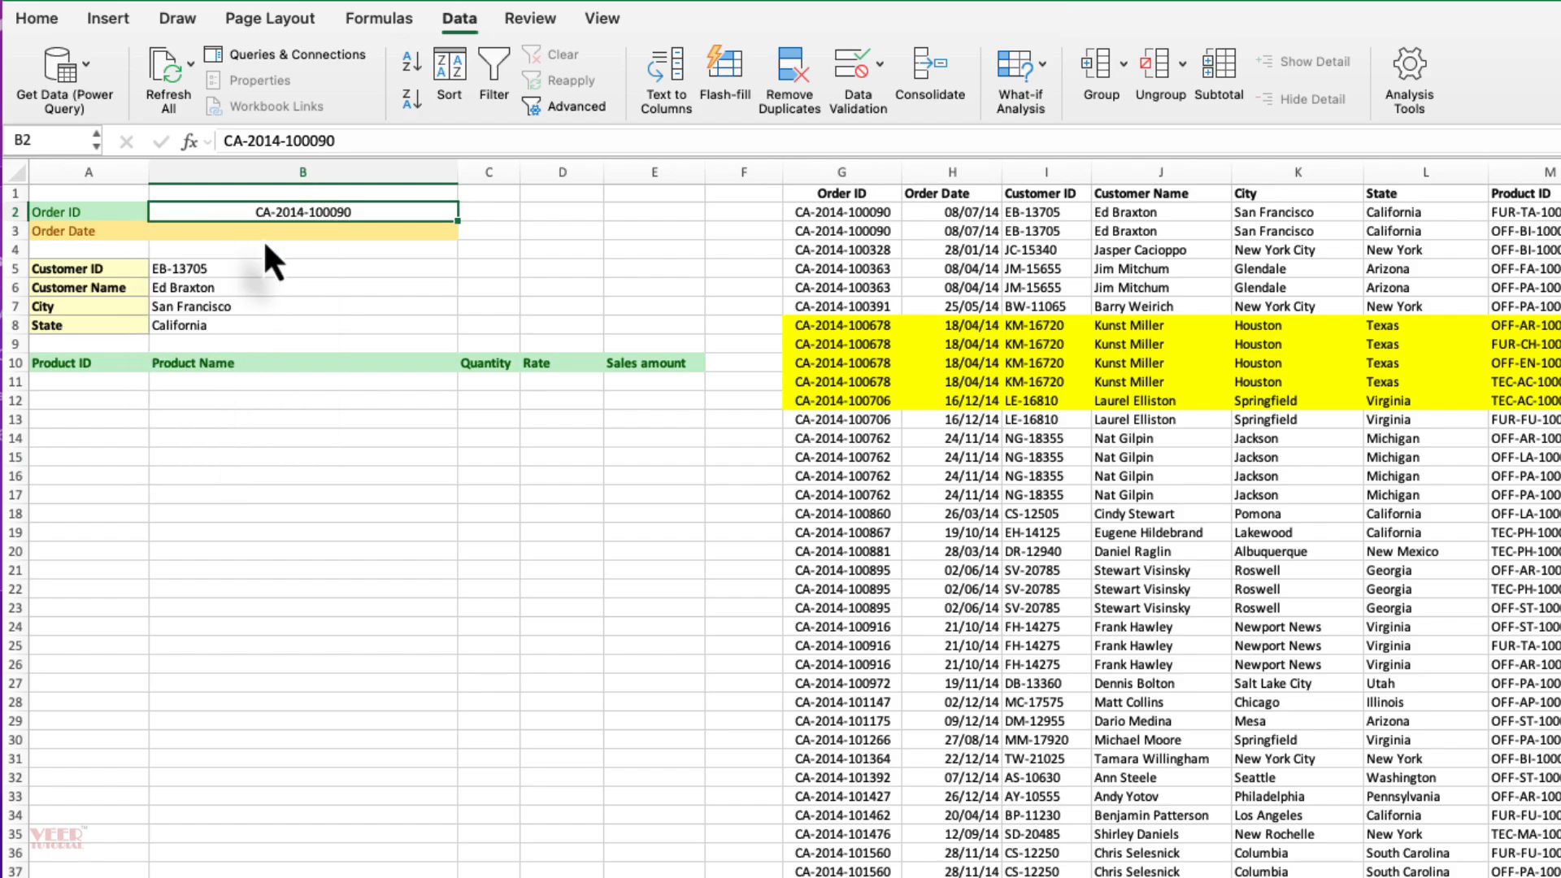
- Replace the Customer ID formula in B5 with =XLOOKUP(B2,G2:G48,I2:L48)
click(195, 270)
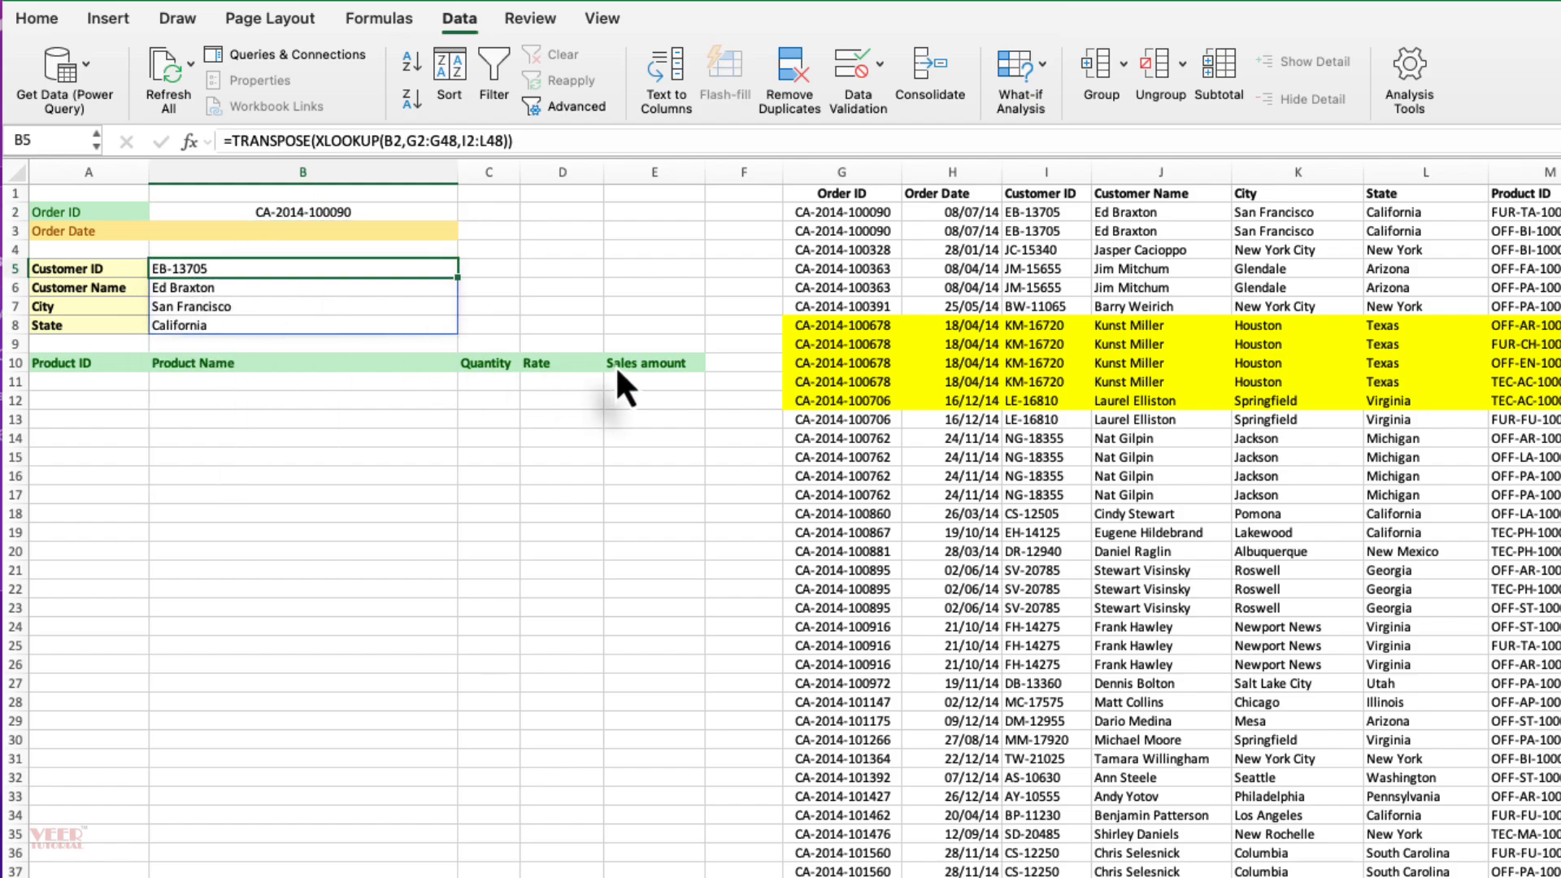
key(Delete)
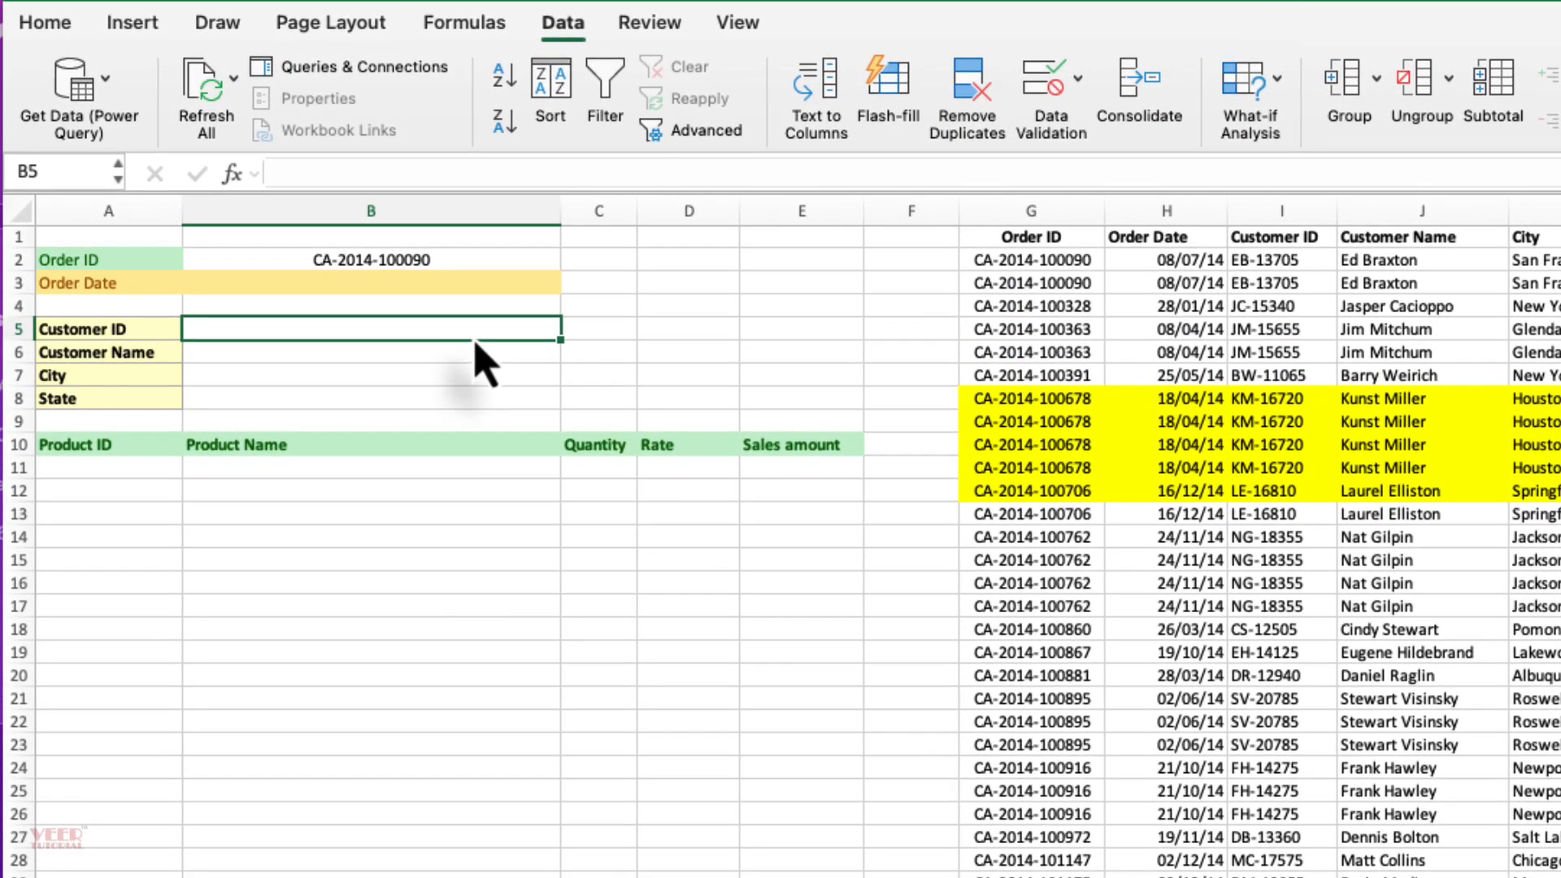
text(=xl)
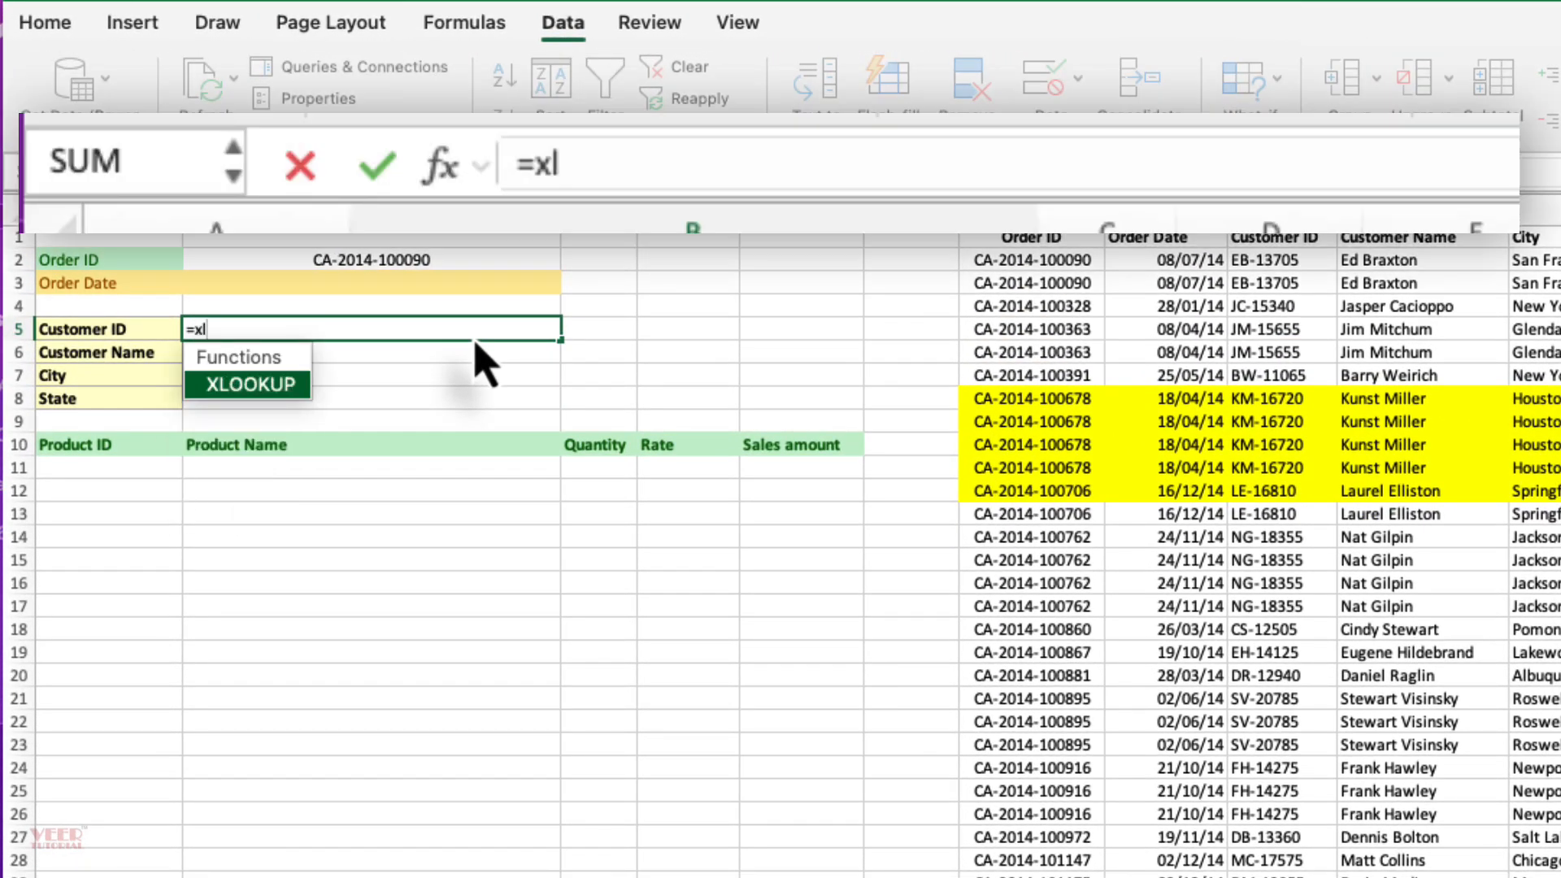
key(Tab)
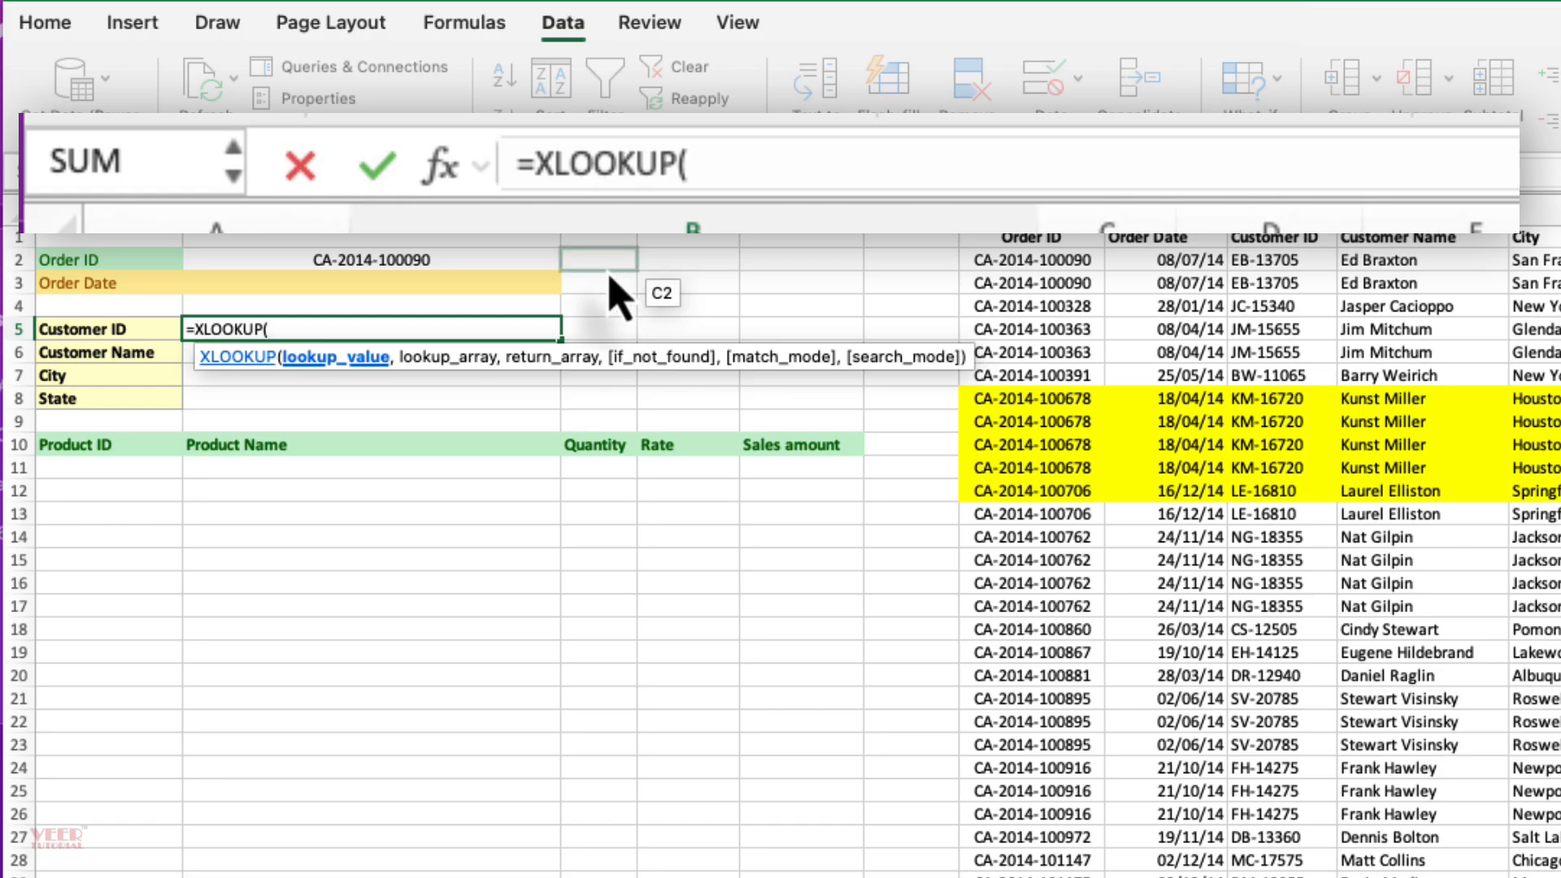
click(500, 280)
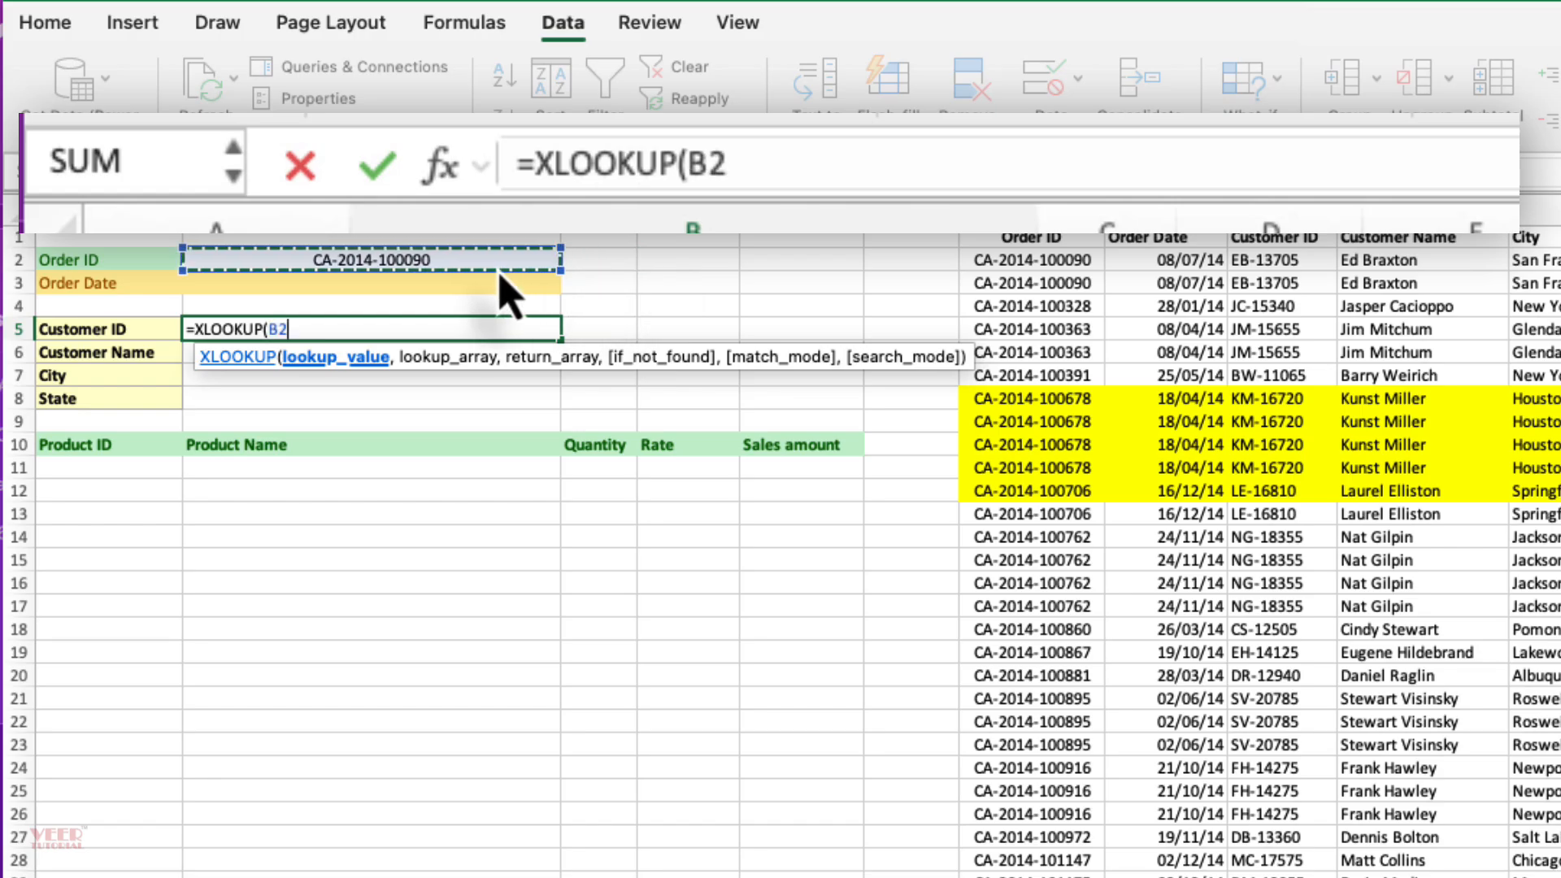
text(,)
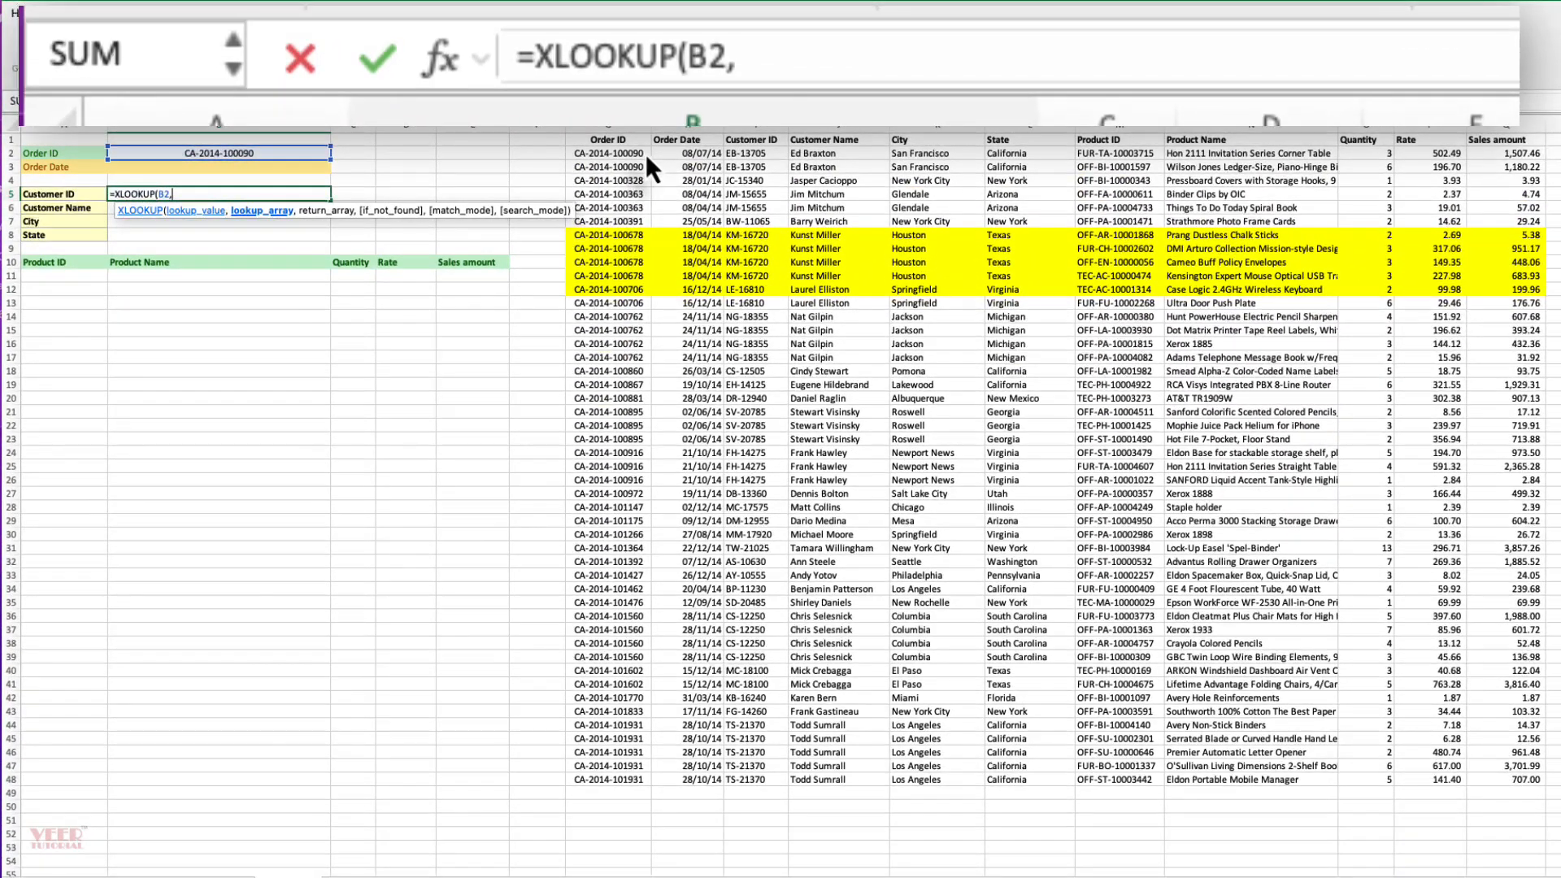
drag(629, 158, 646, 782)
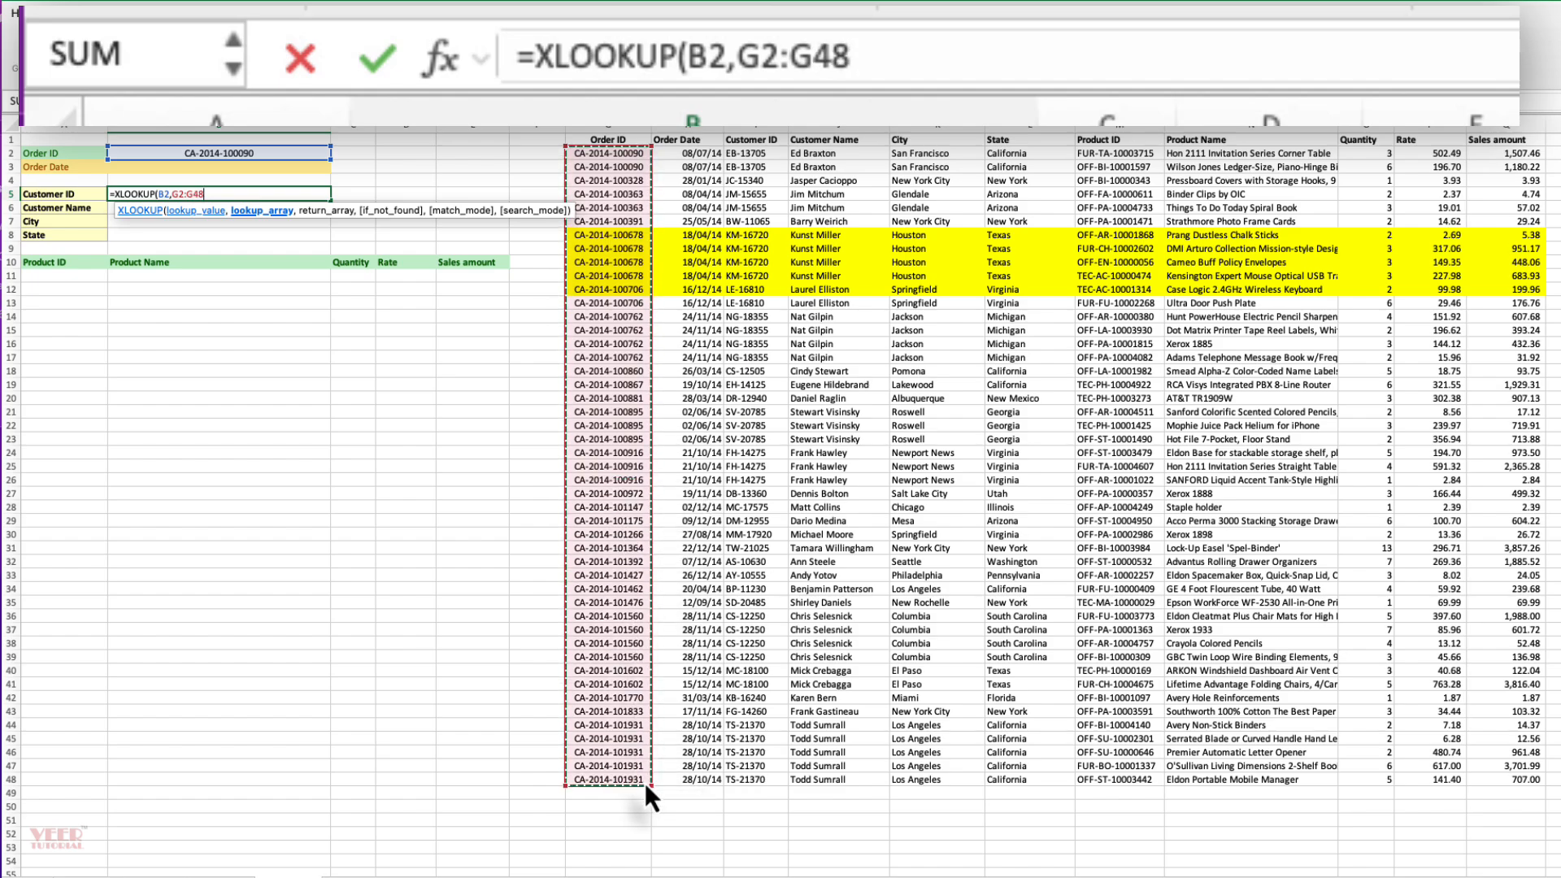
text(,)
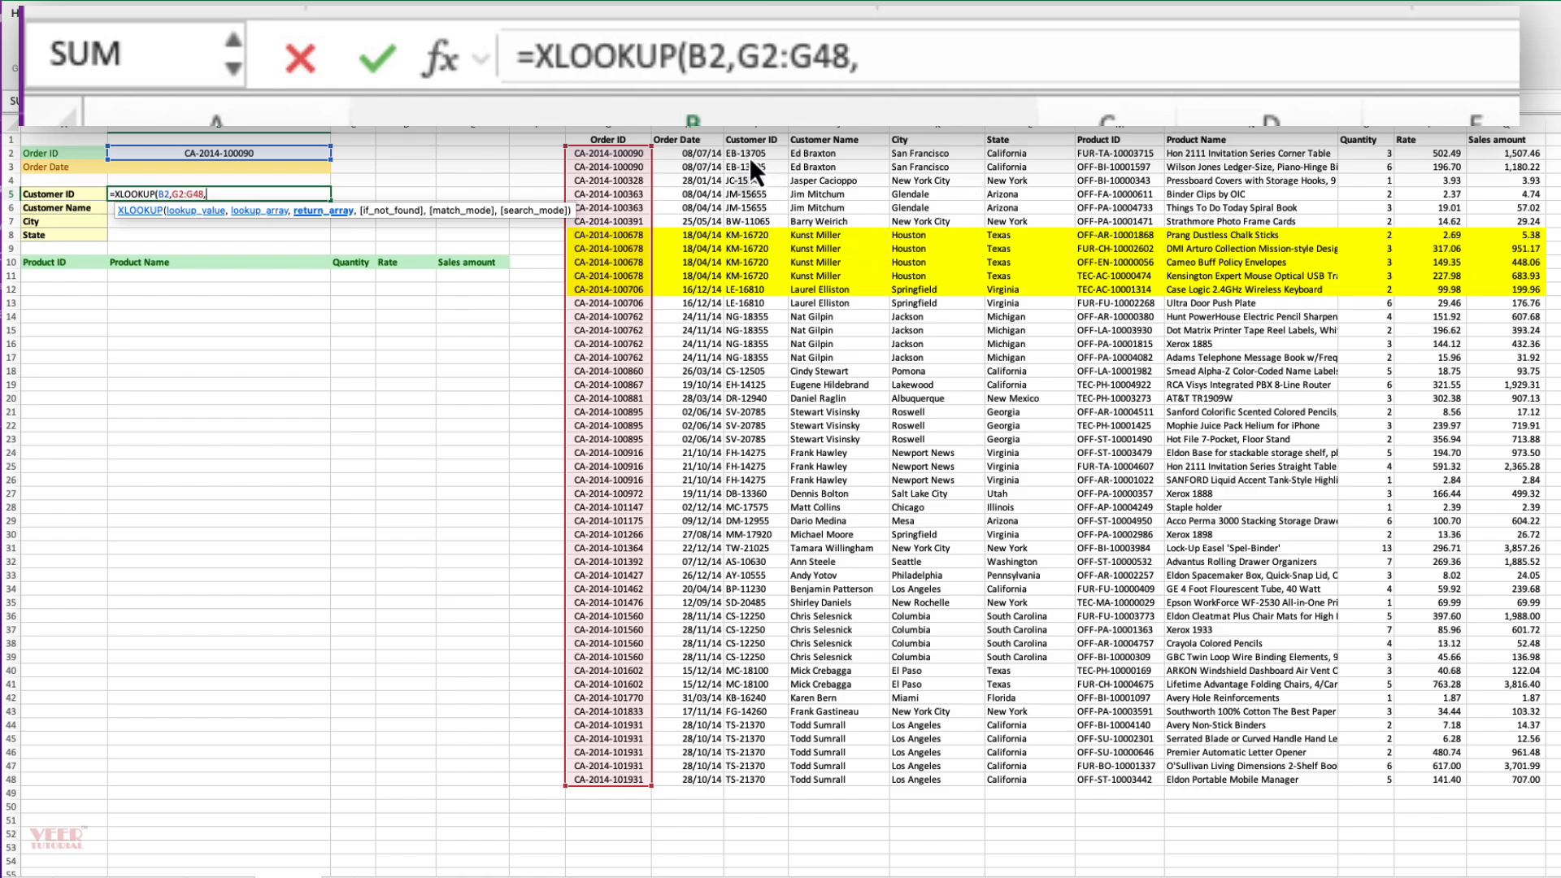
drag(748, 158, 1017, 779)
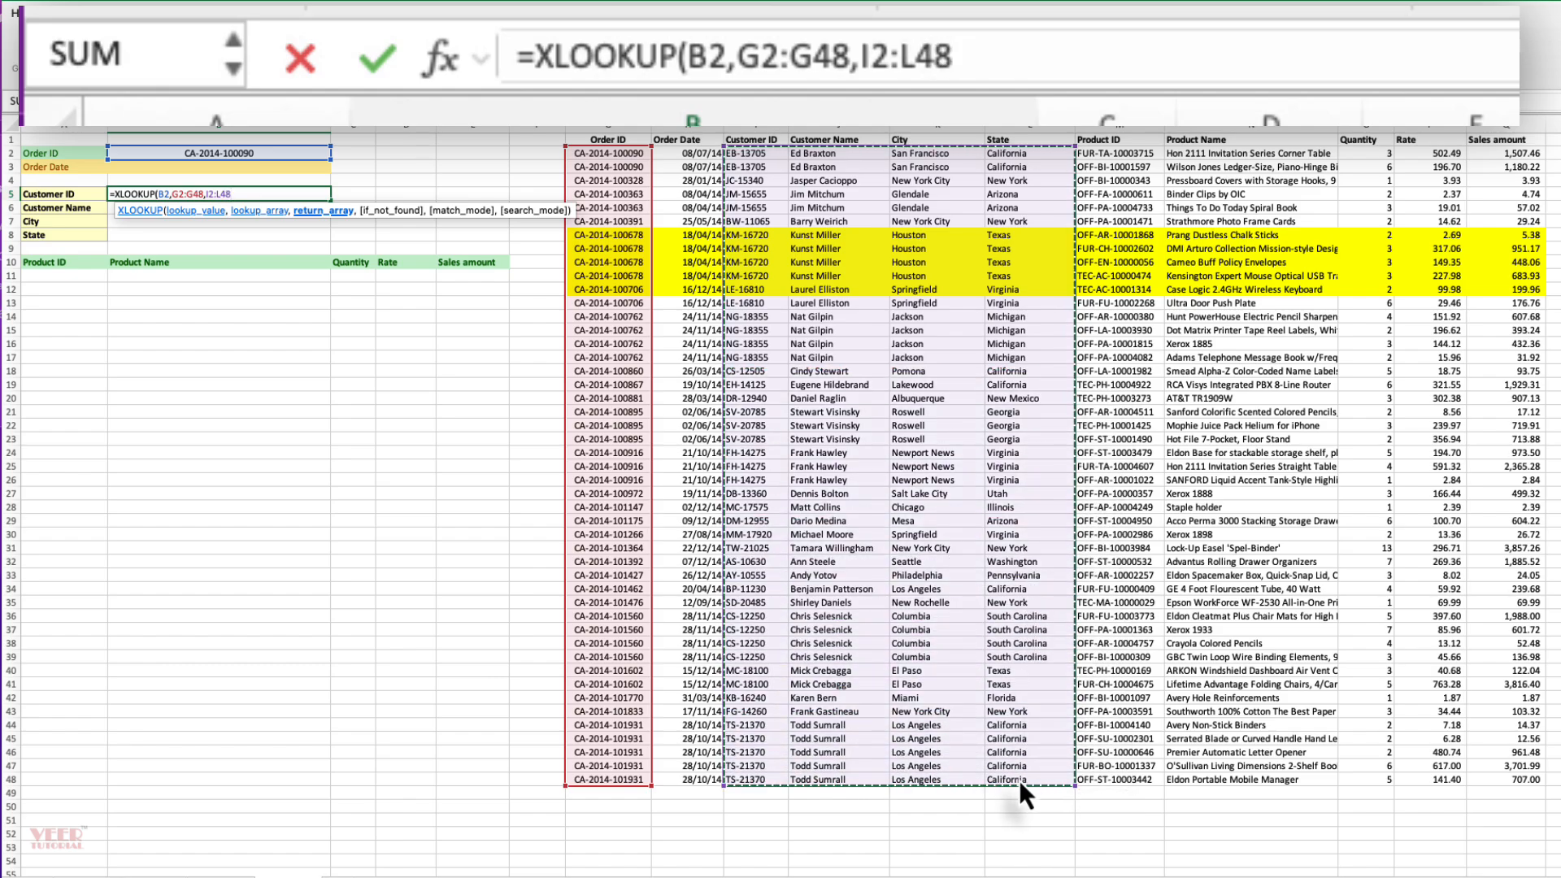
text())
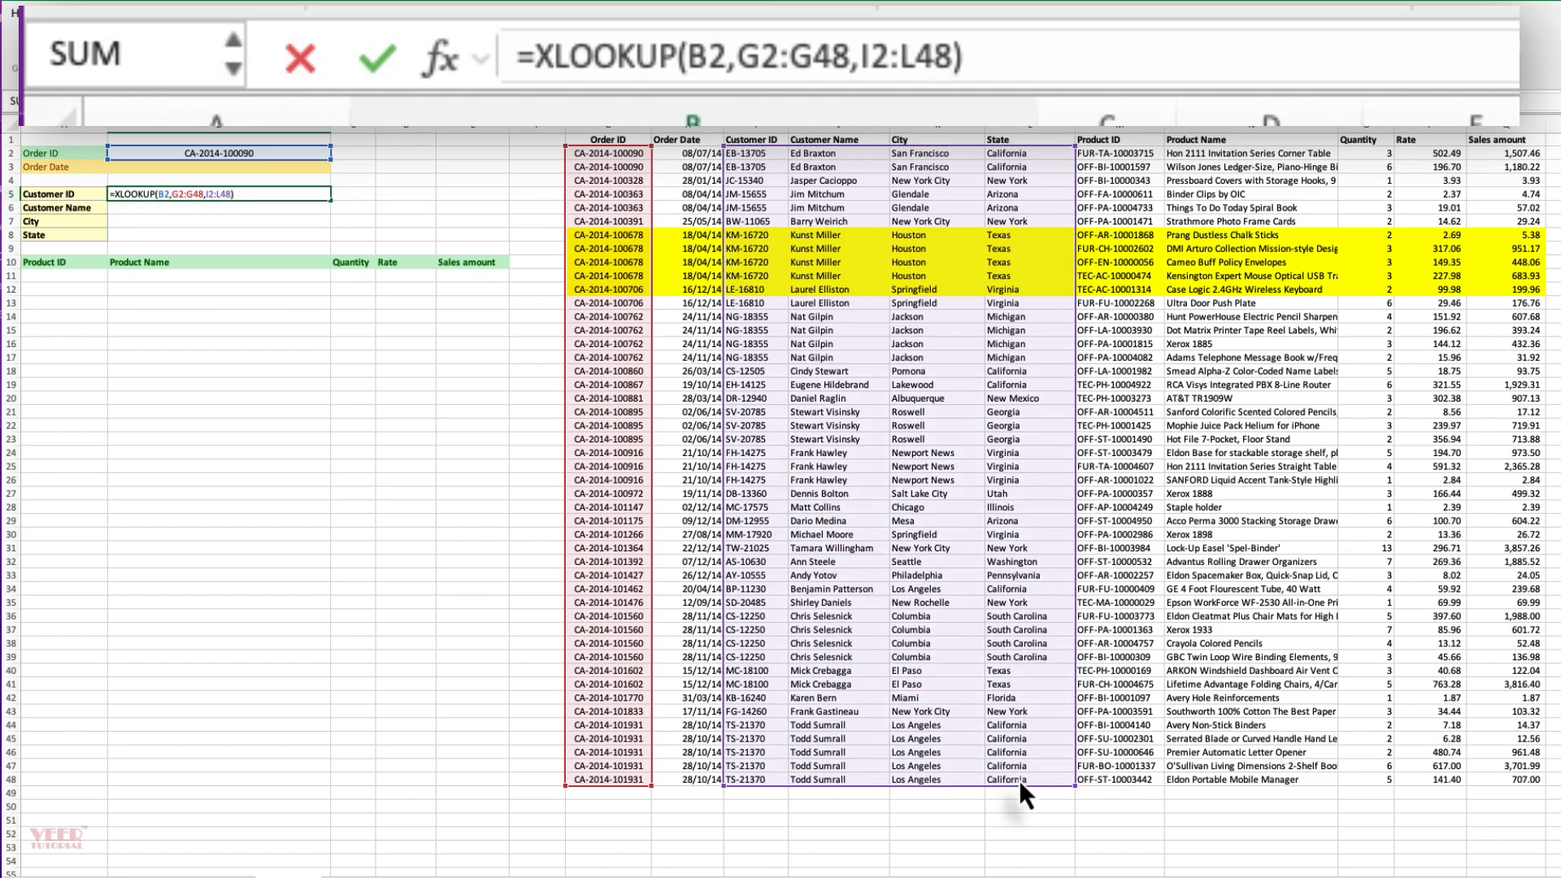
key(Return)
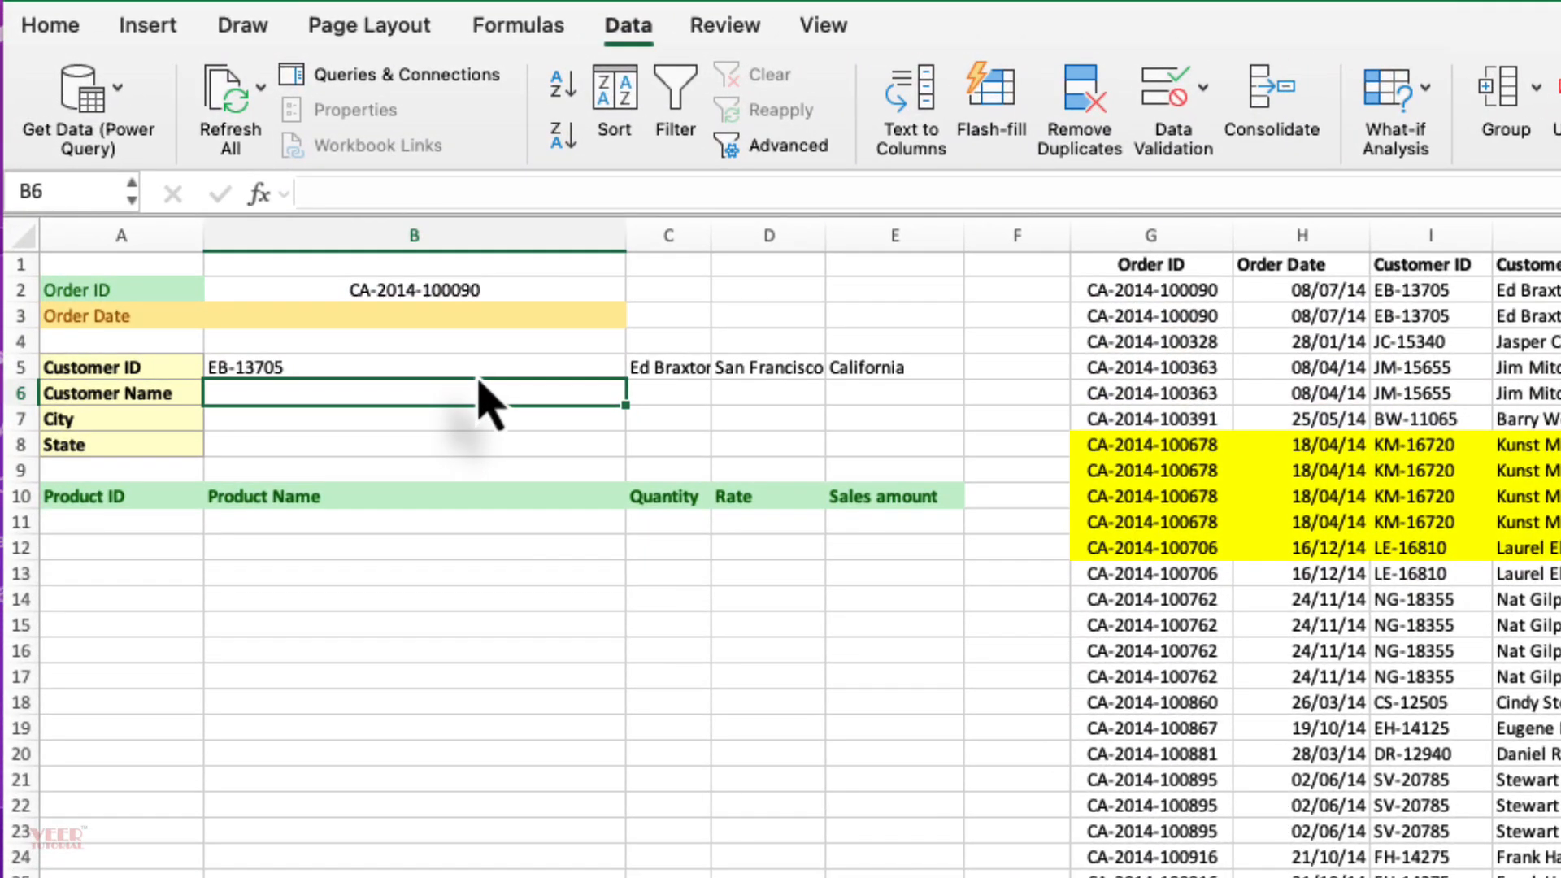
- Inspect the XLOOKUP spill across B5:E5 and the cells B6:B8 beside the Customer Name, City and State labels
key(Up)
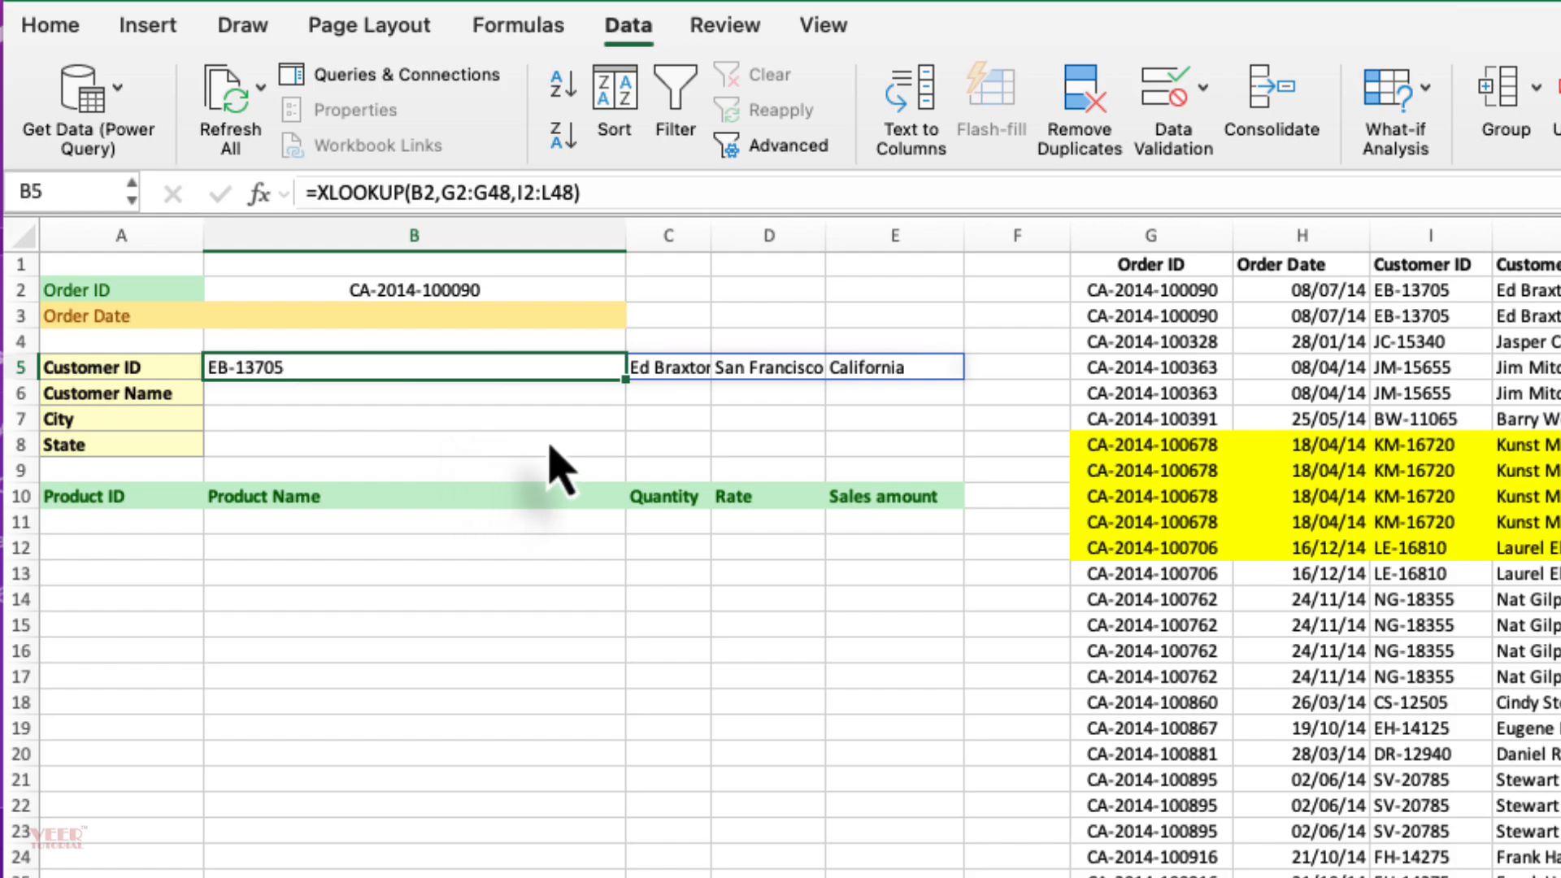
click(669, 369)
click(763, 370)
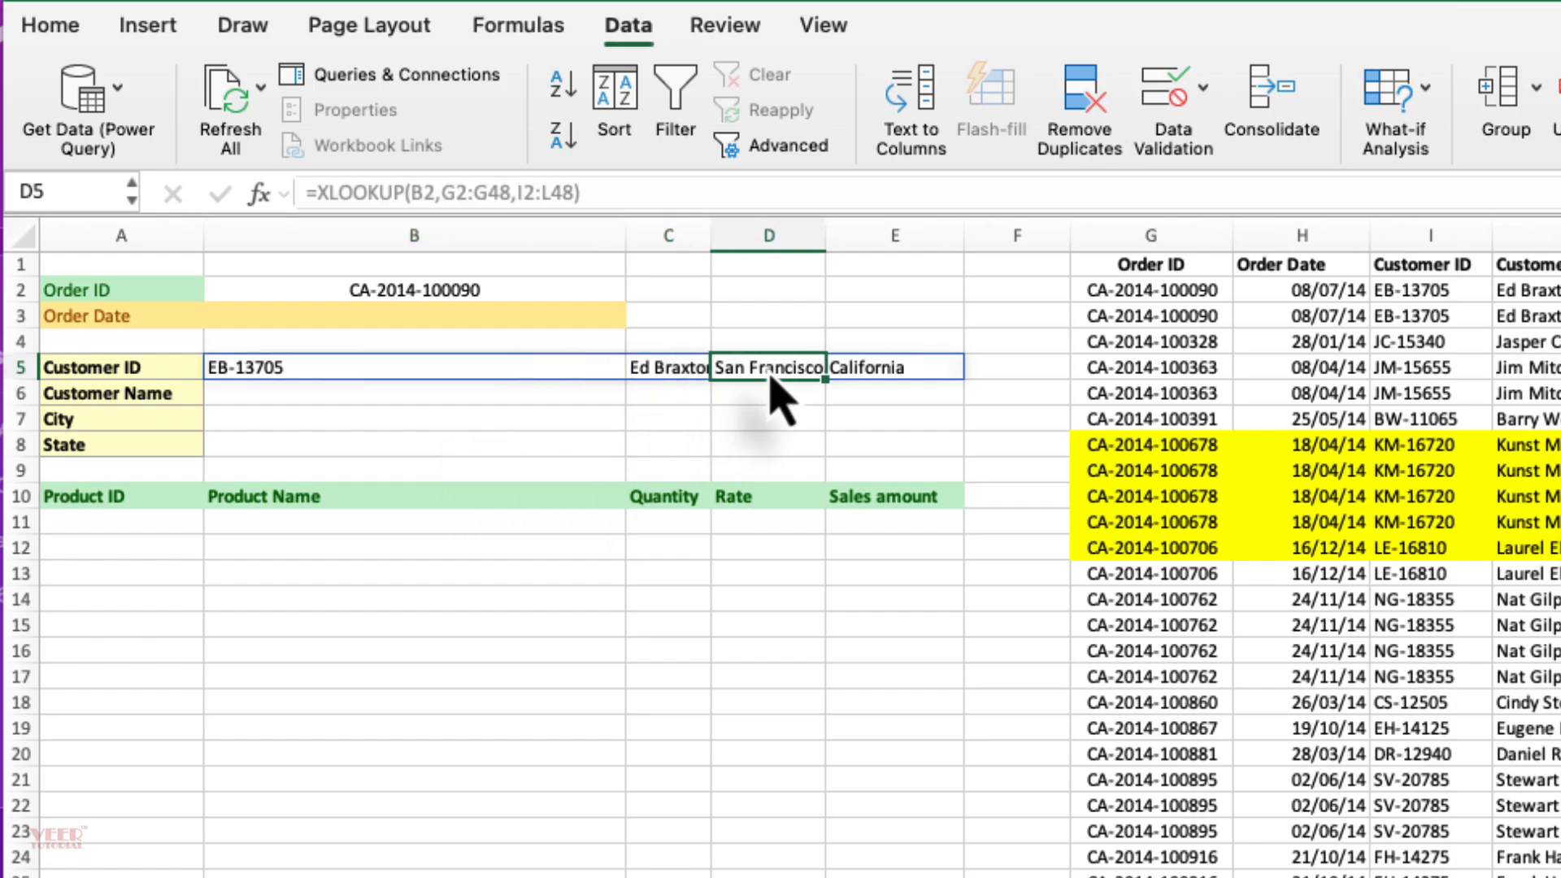
click(894, 375)
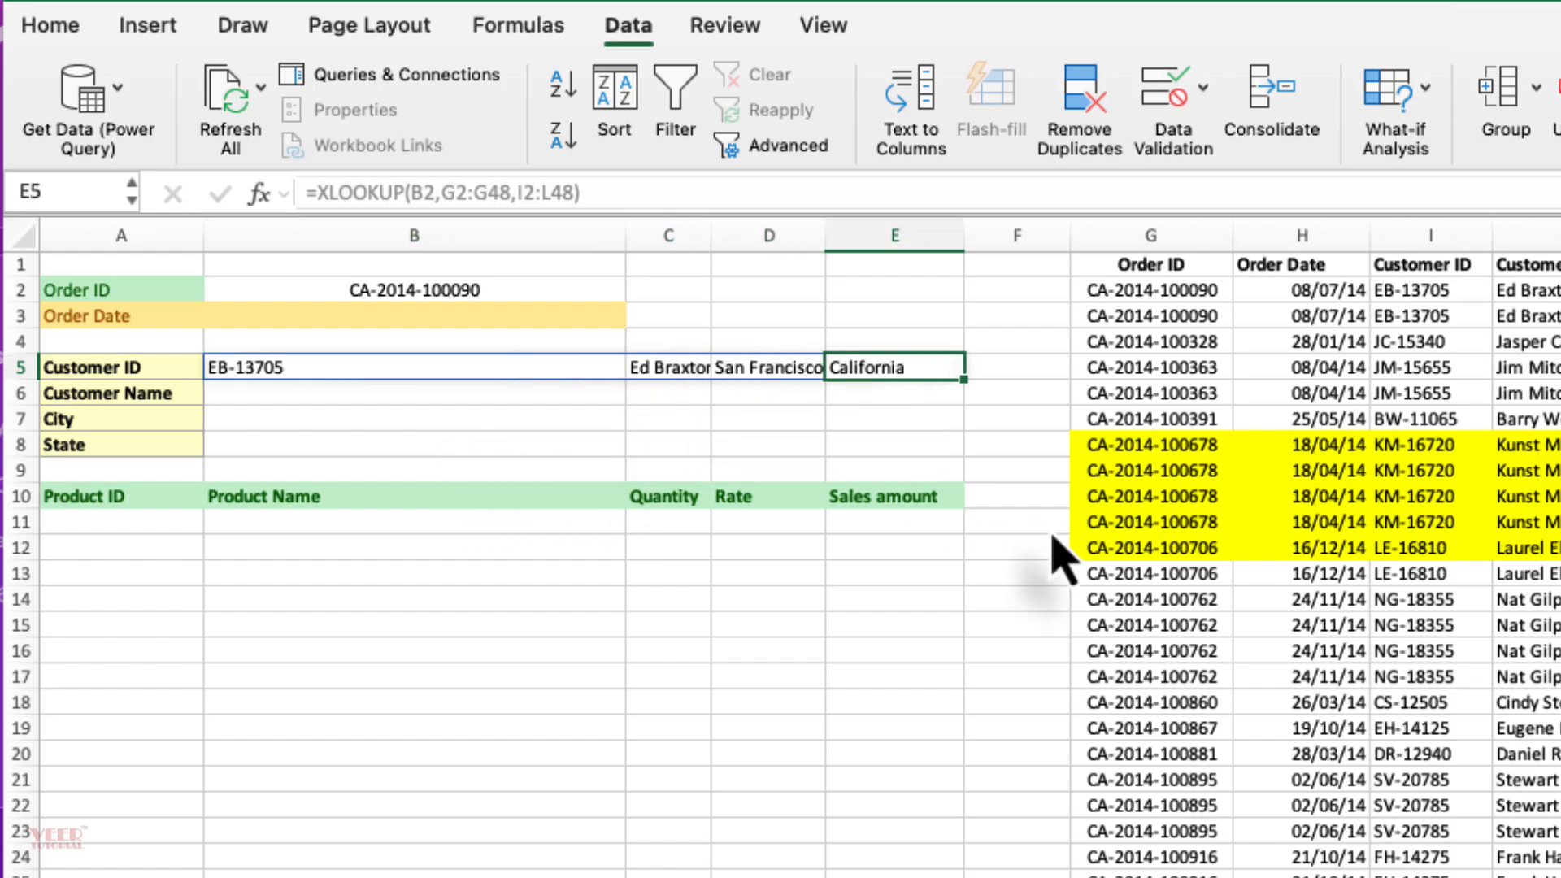
click(418, 650)
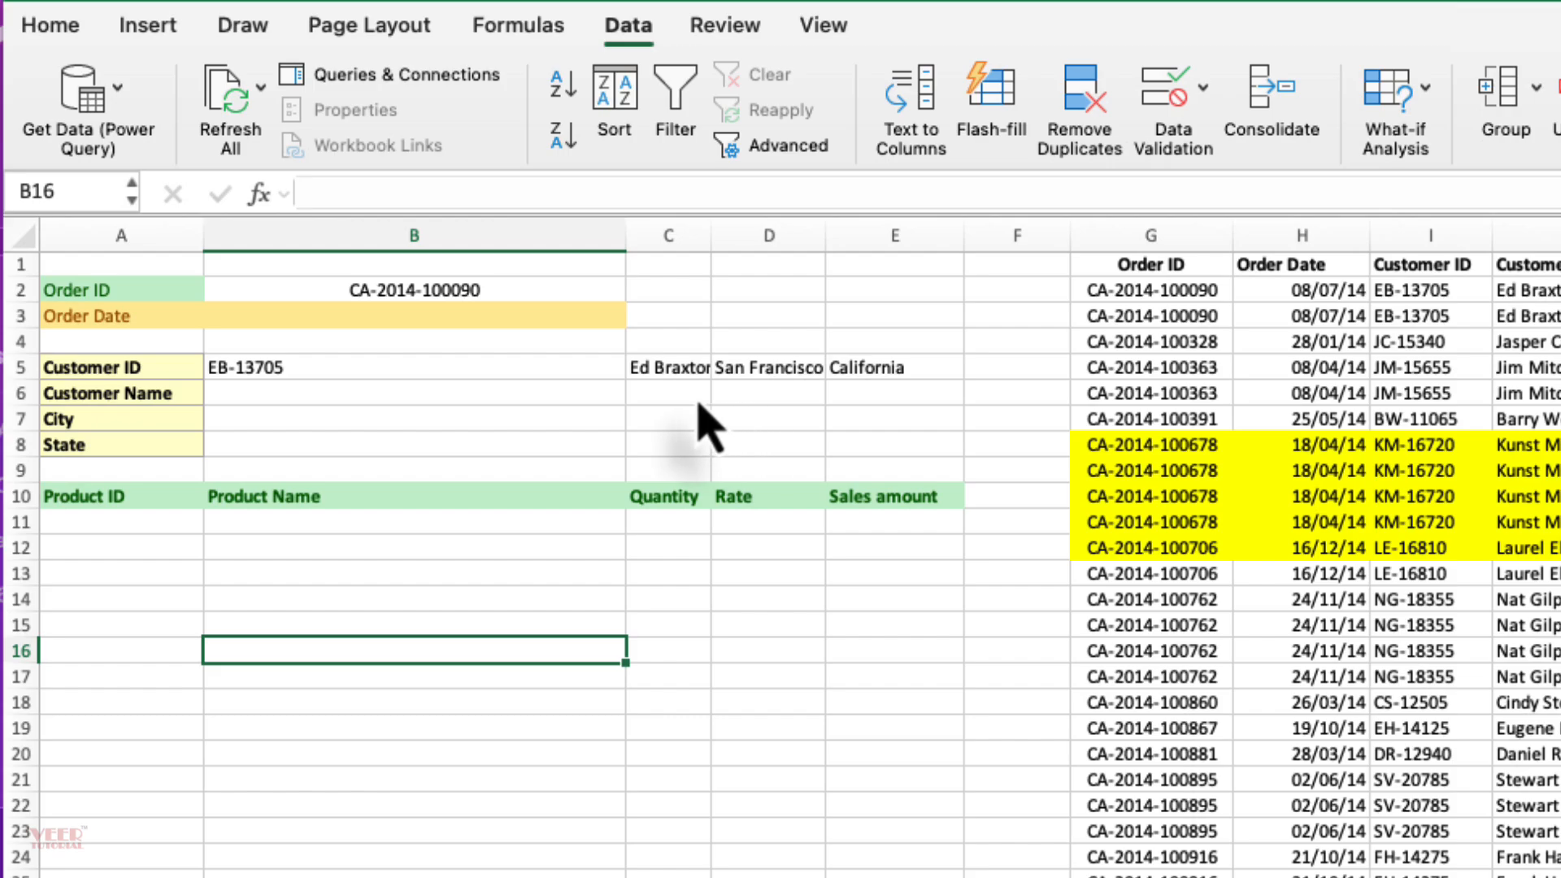
click(353, 399)
click(349, 421)
click(352, 447)
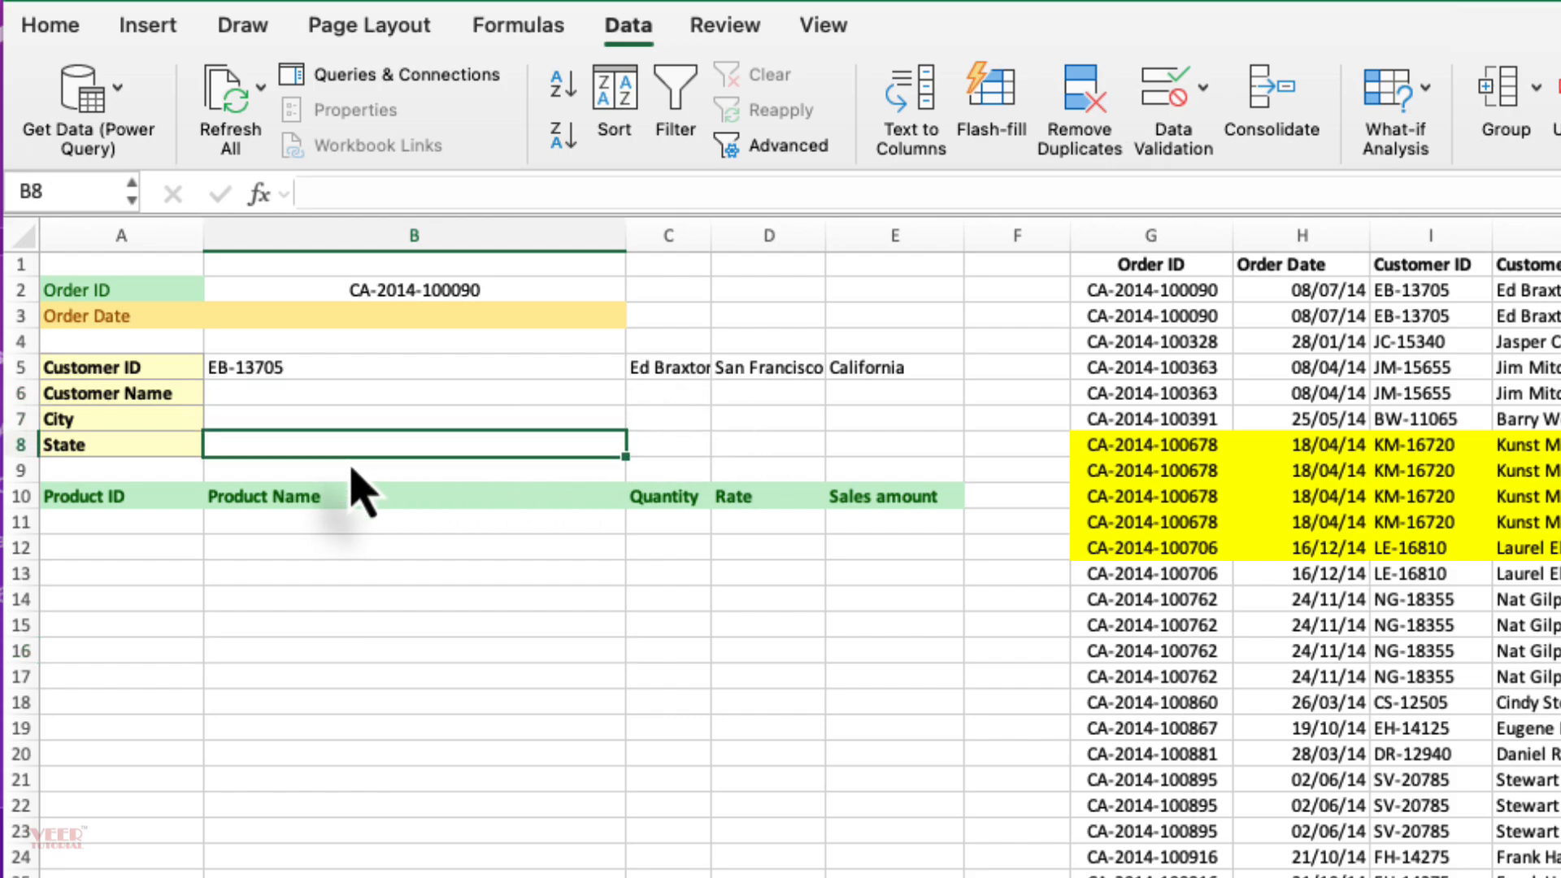
click(356, 396)
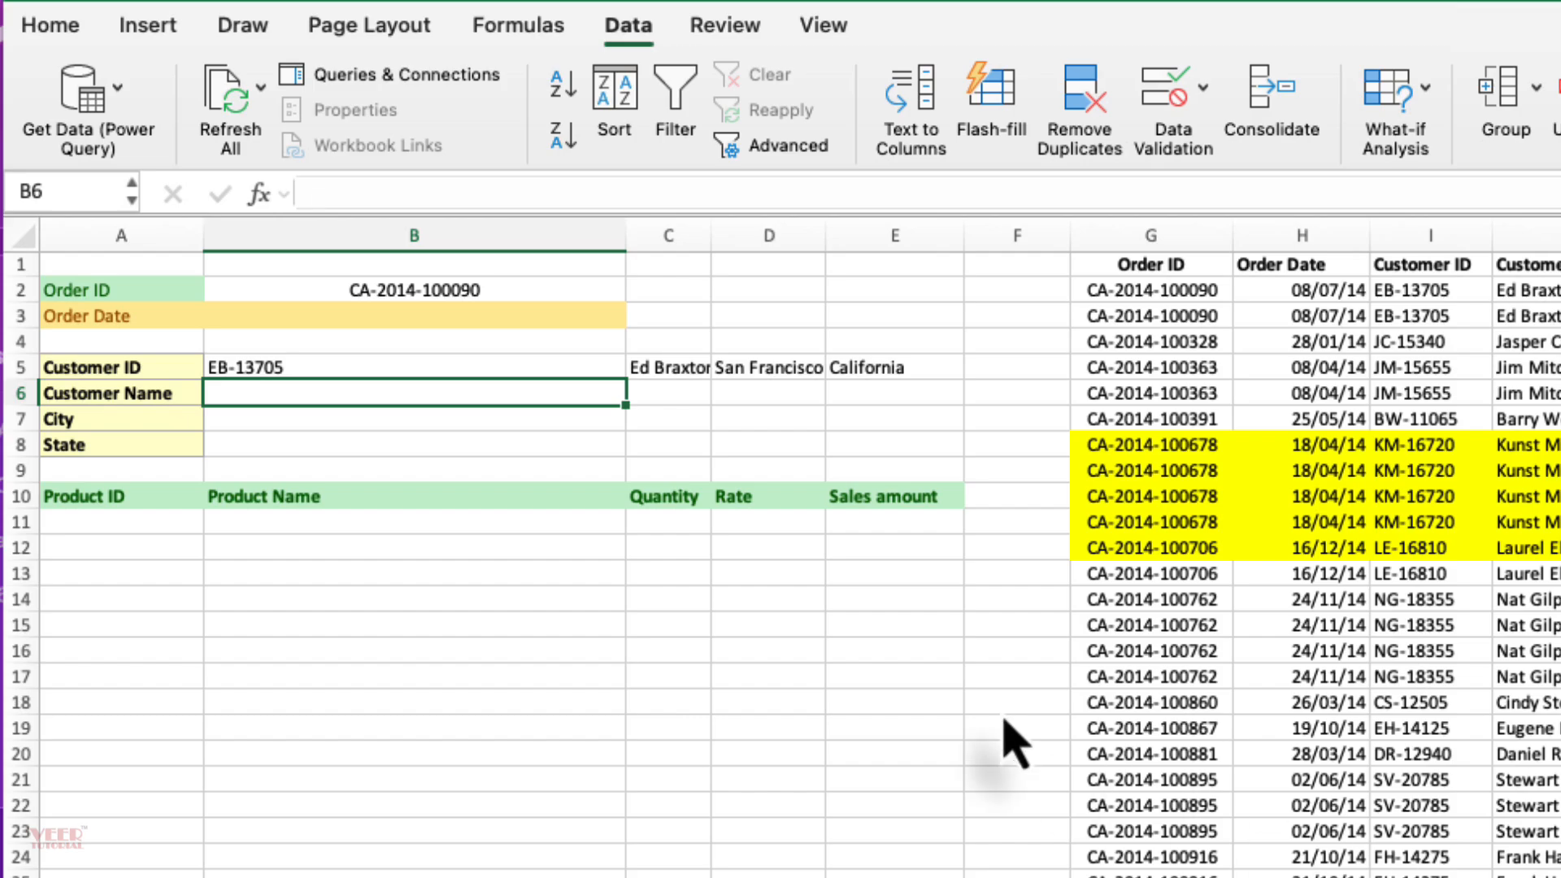
- Wrap the Customer ID formula in B5 in TRANSPOSE, making it =TRANSPOSE(XLOOKUP(B2,G2:G48,I2:L48))
click(490, 375)
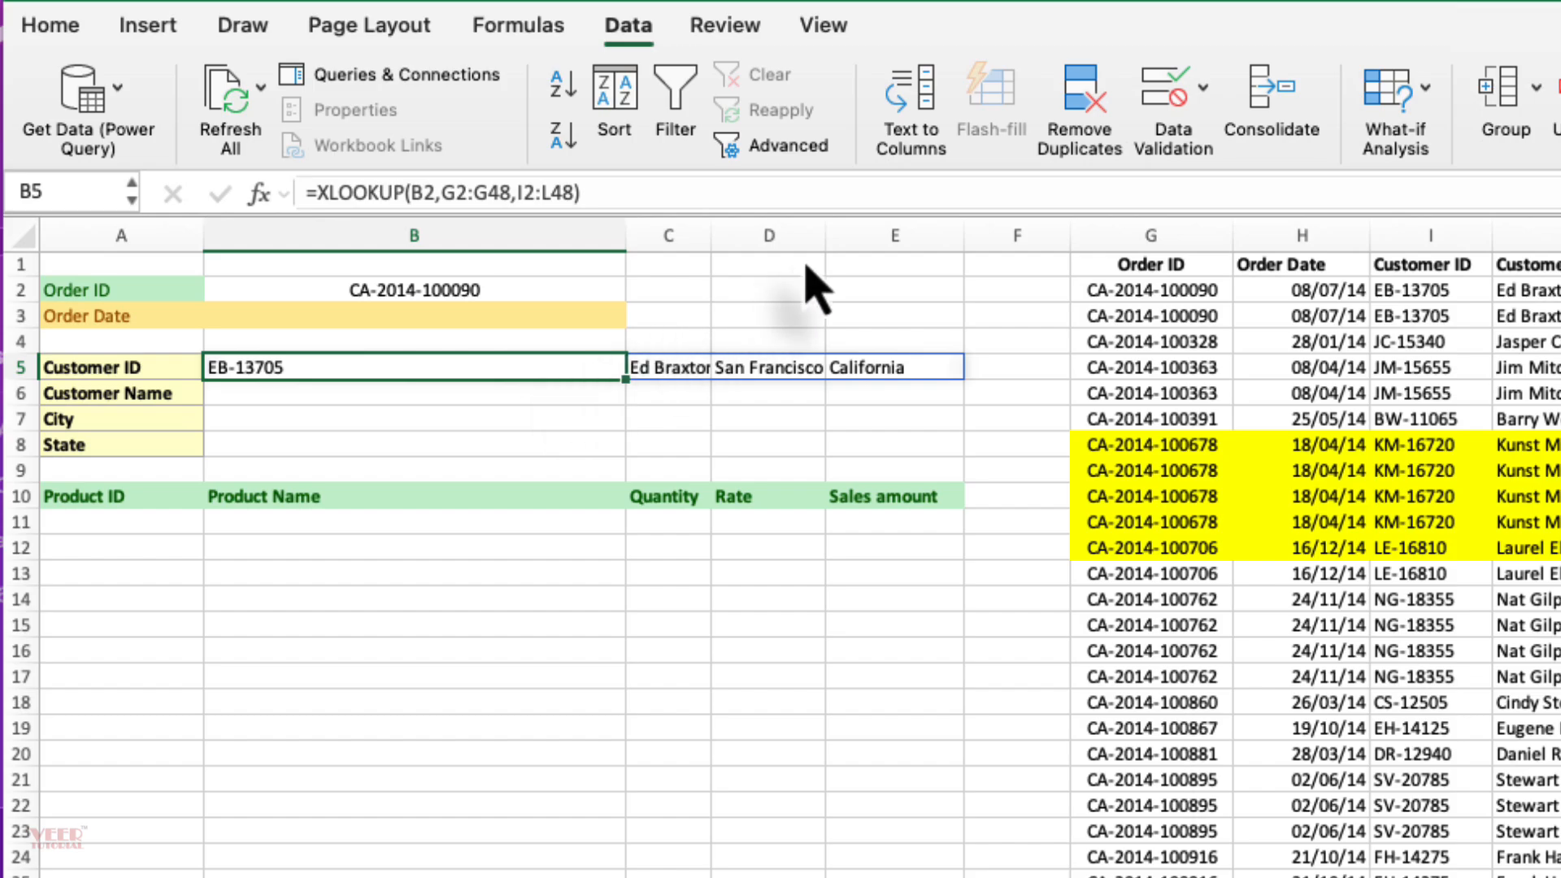
click(319, 193)
text(tran)
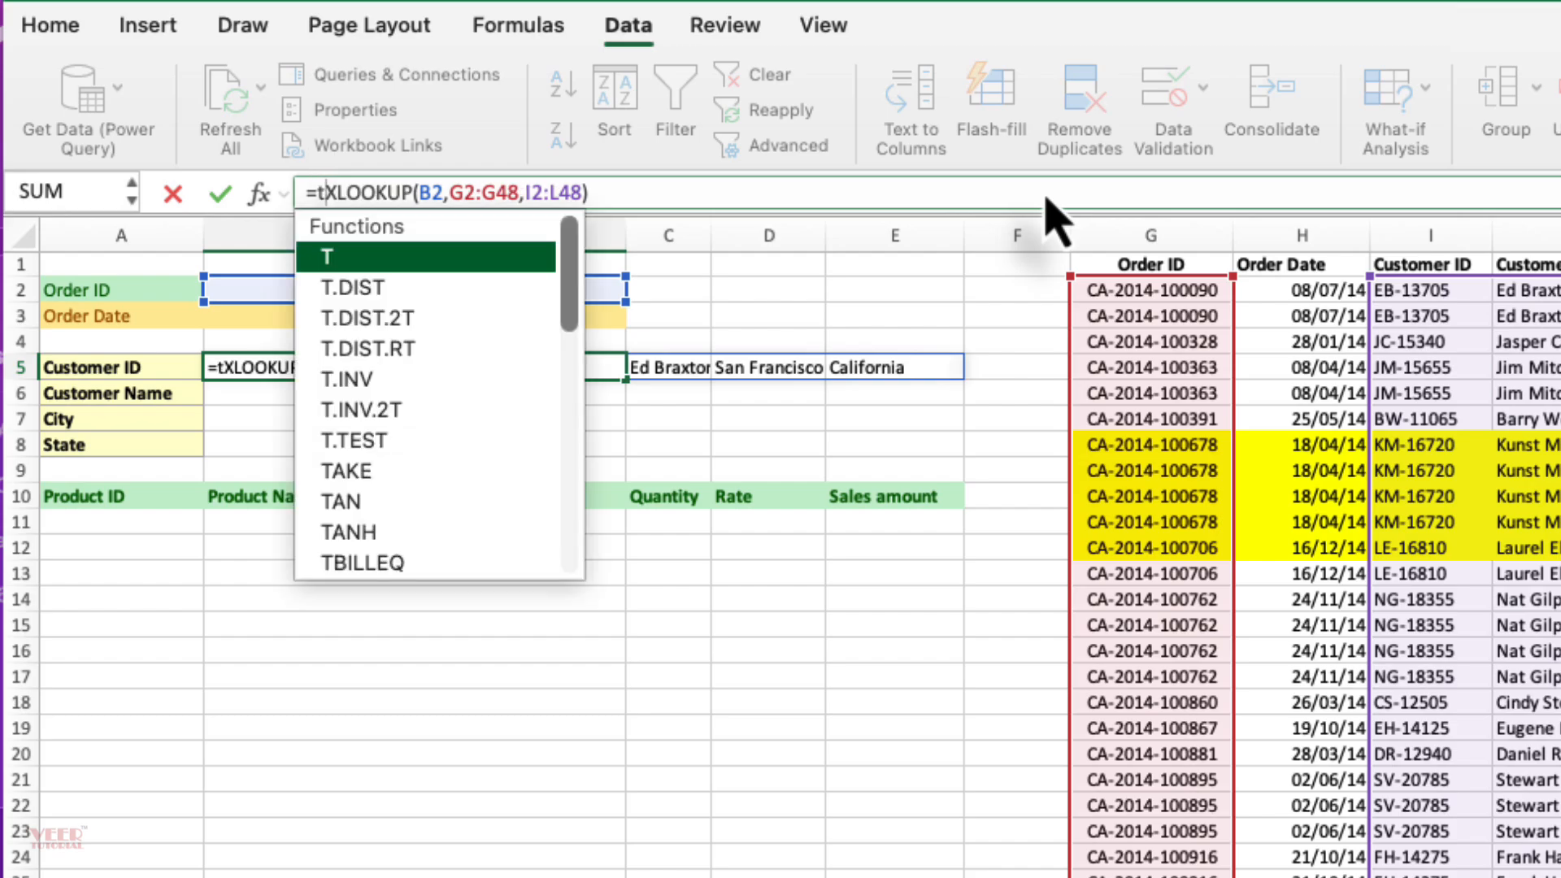
key(Down)
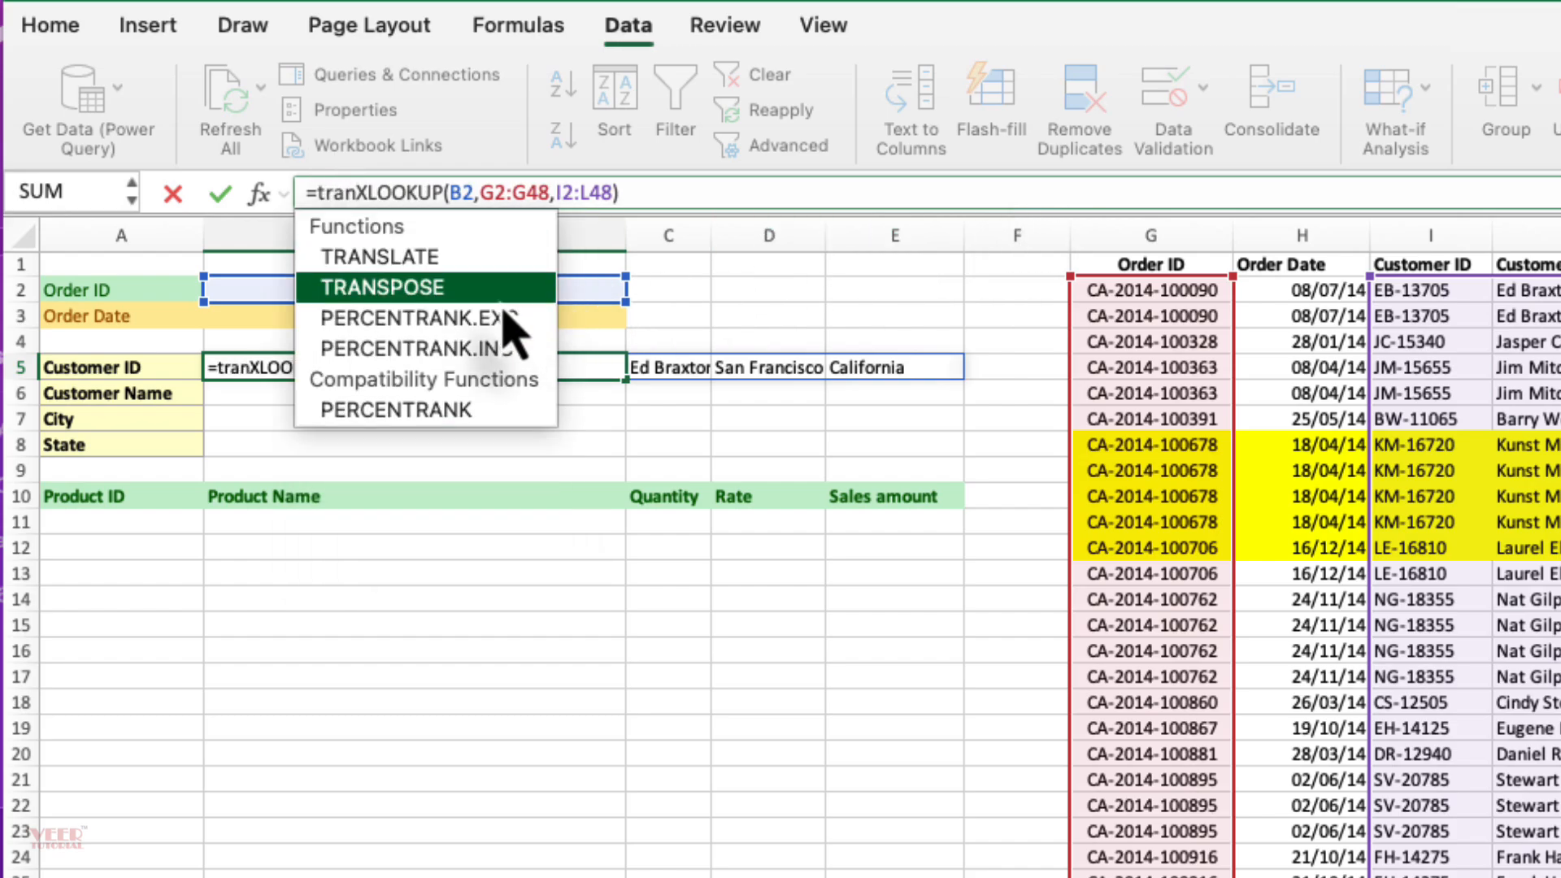
key(Tab)
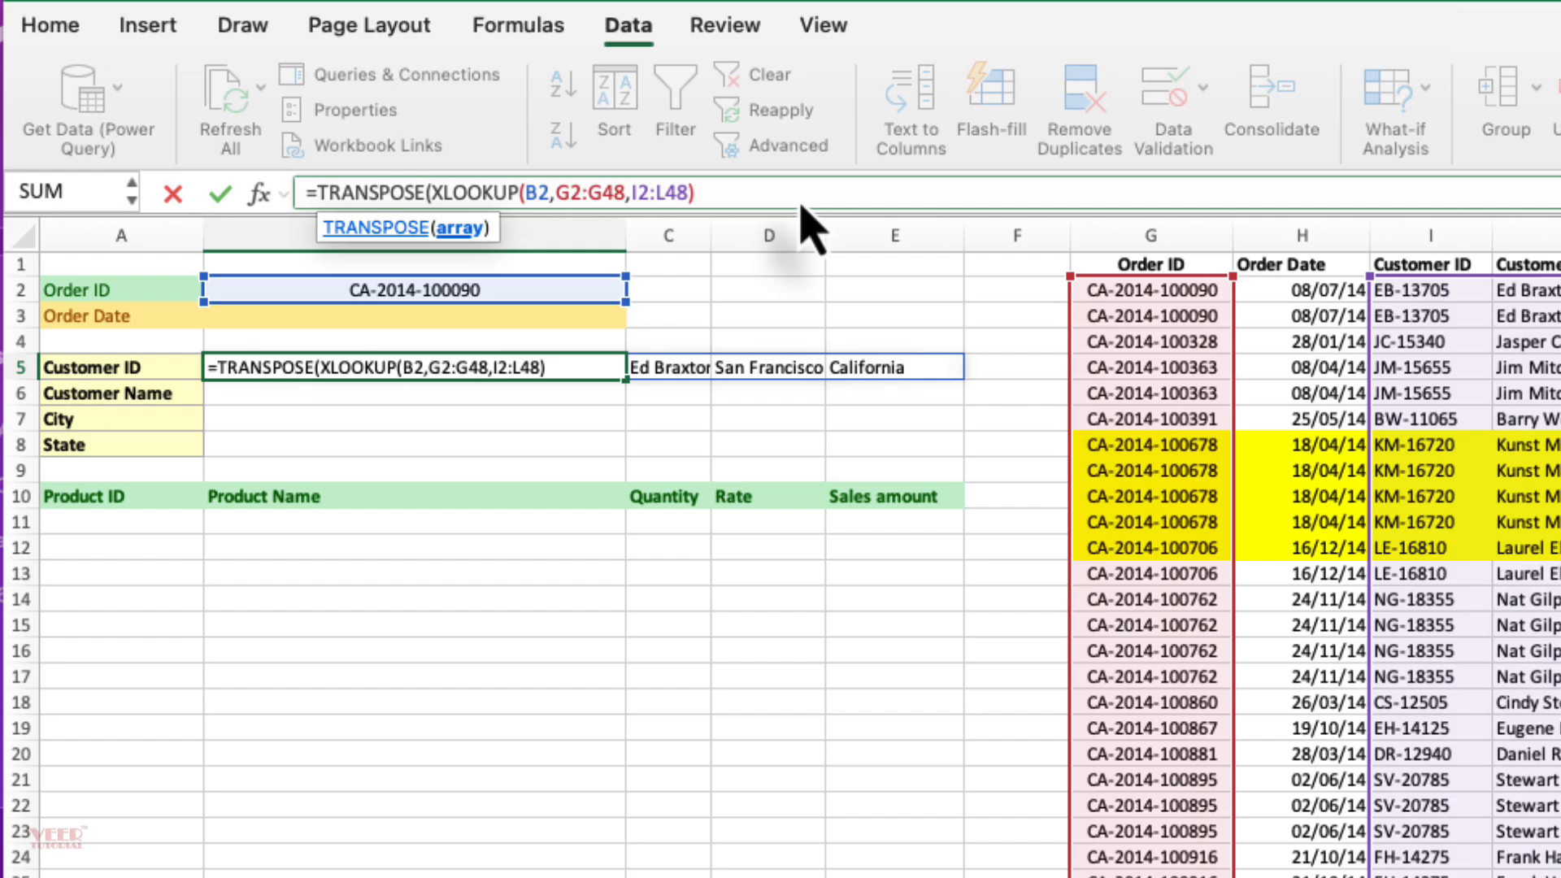
text())
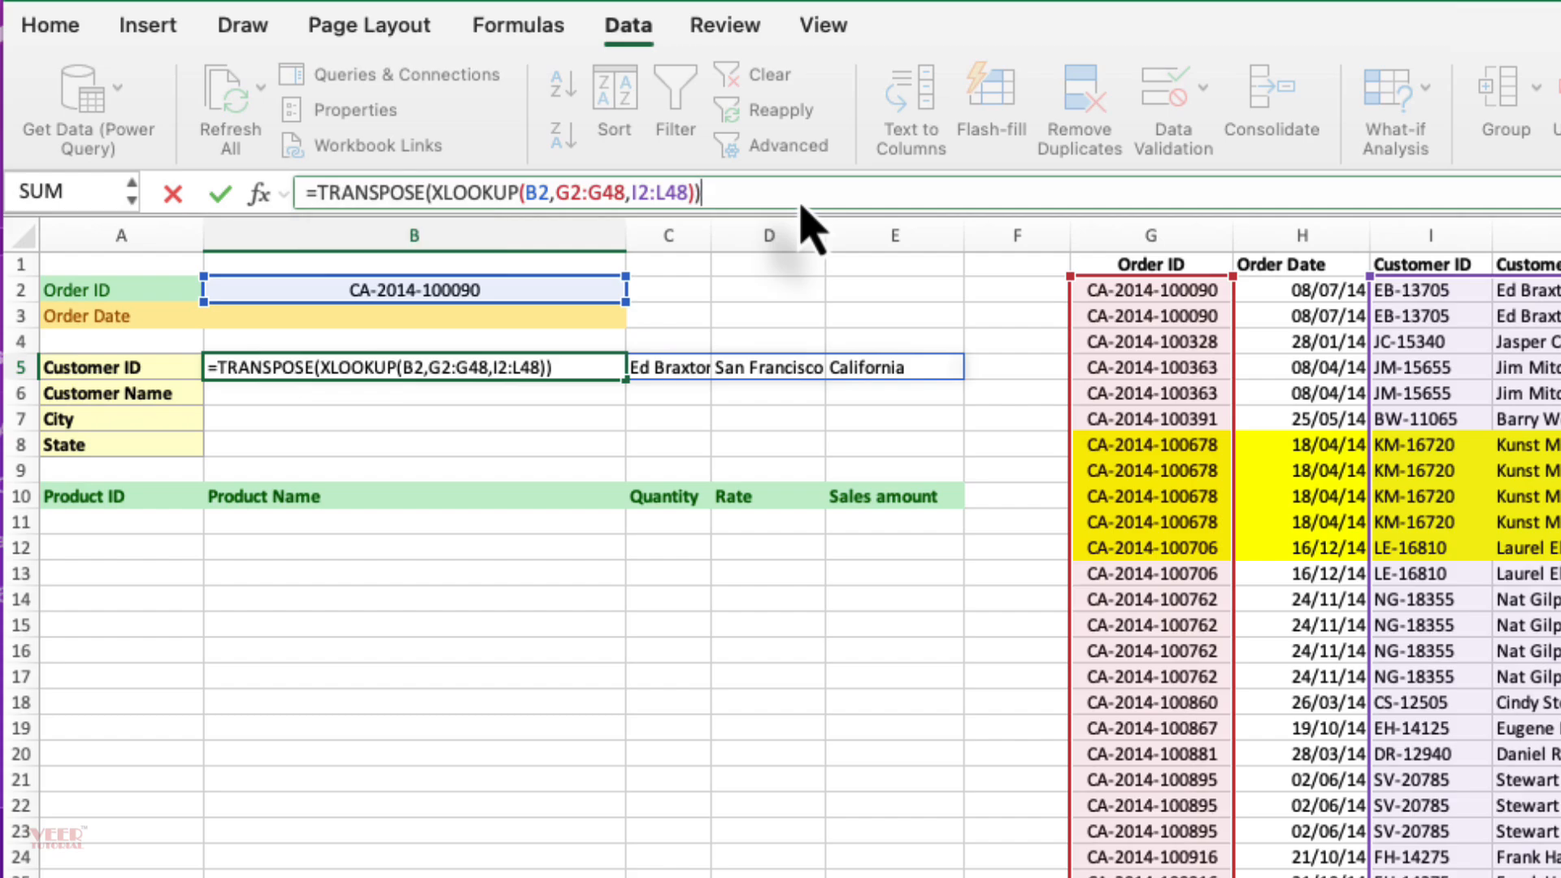
key(Return)
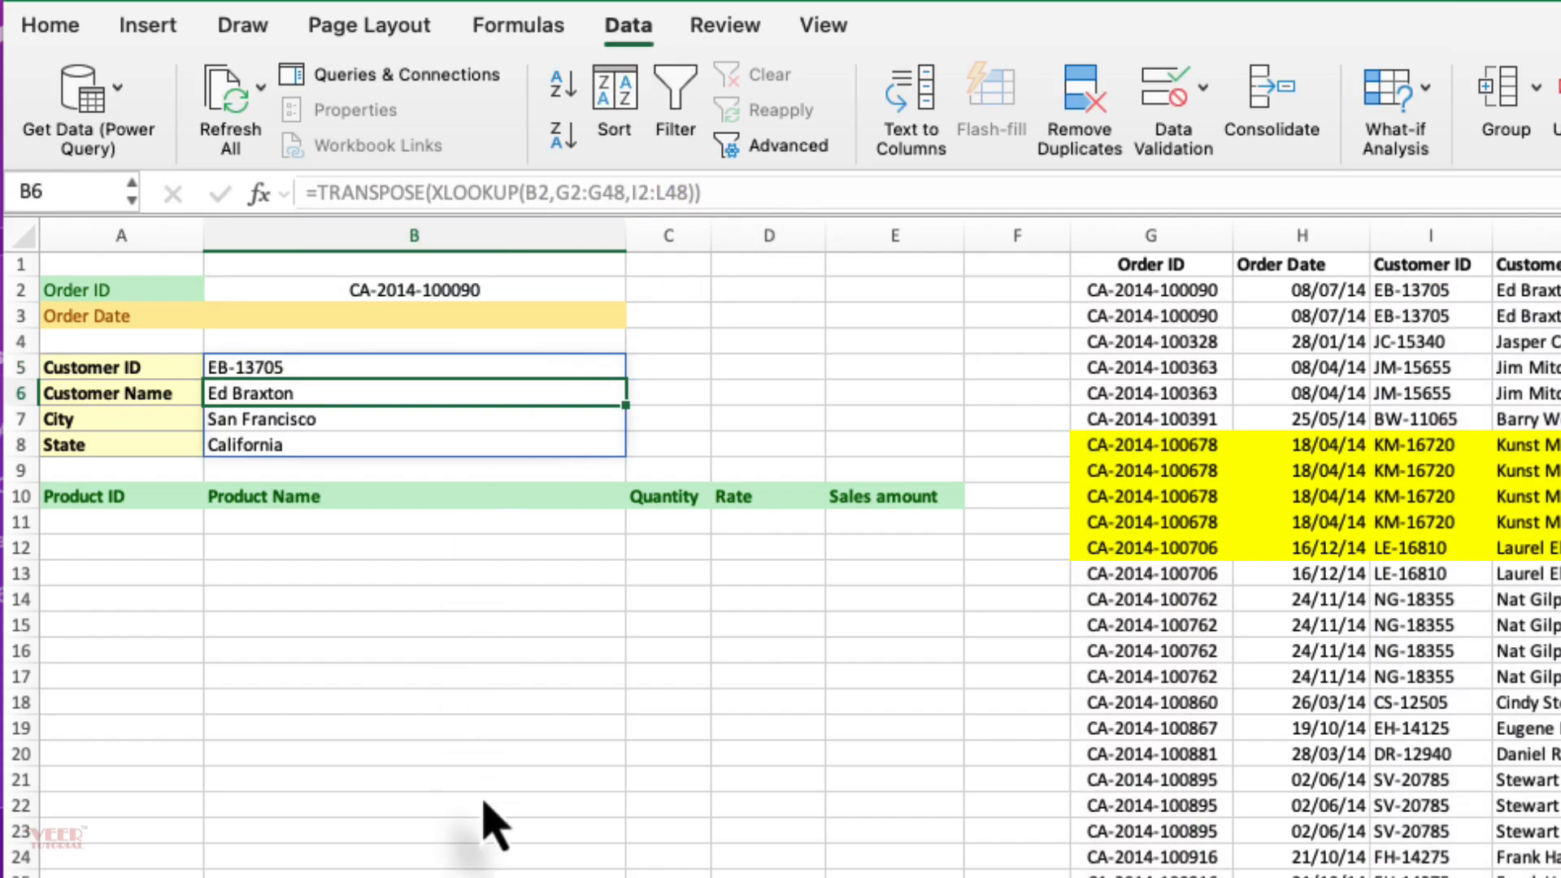
click(483, 821)
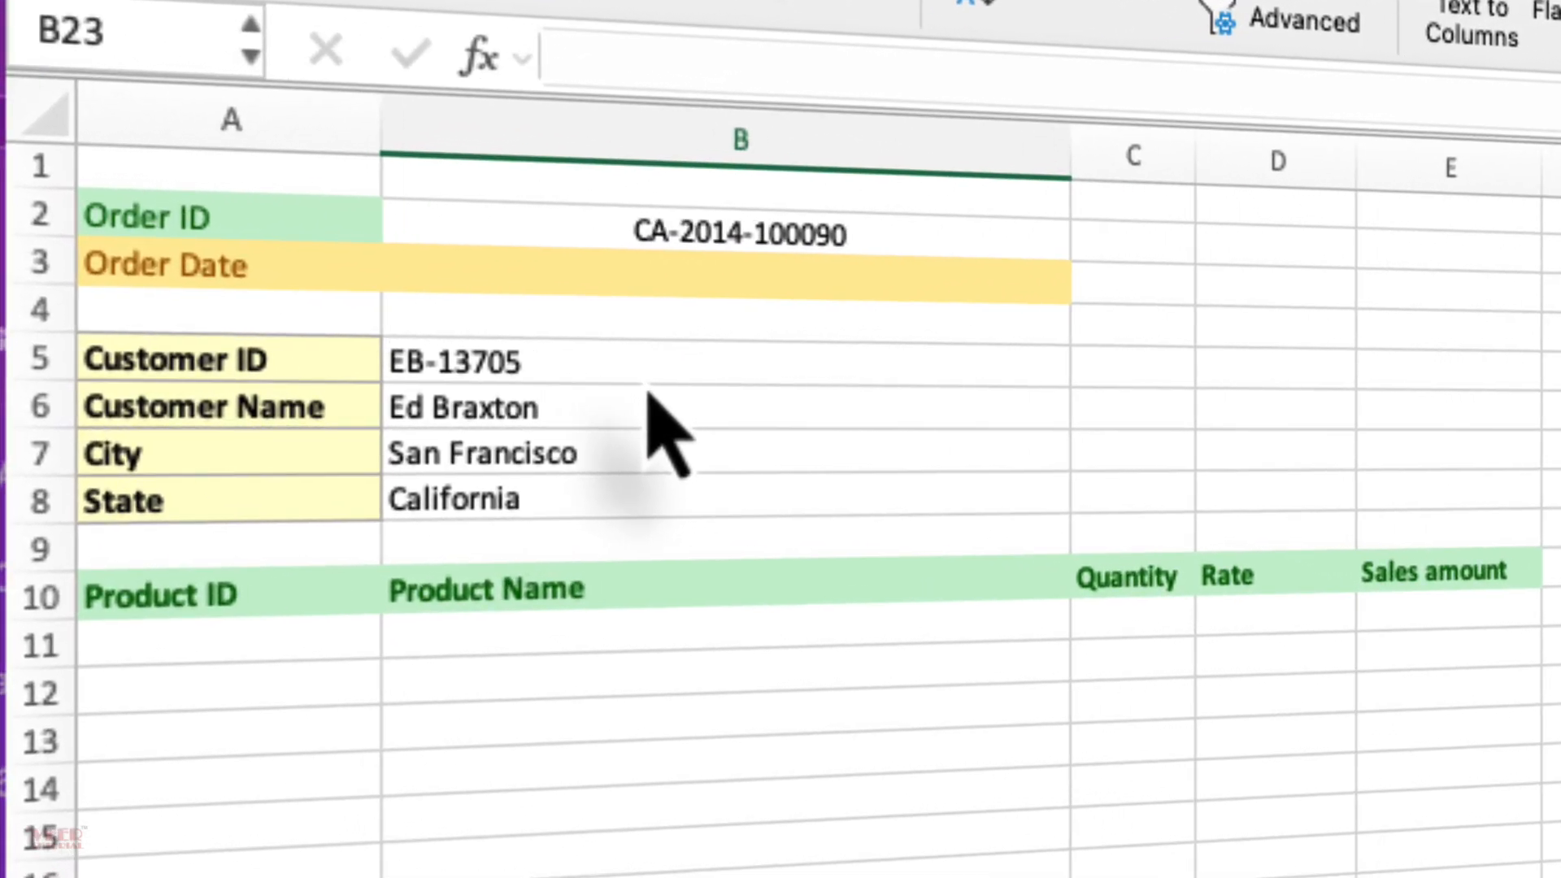
click(650, 382)
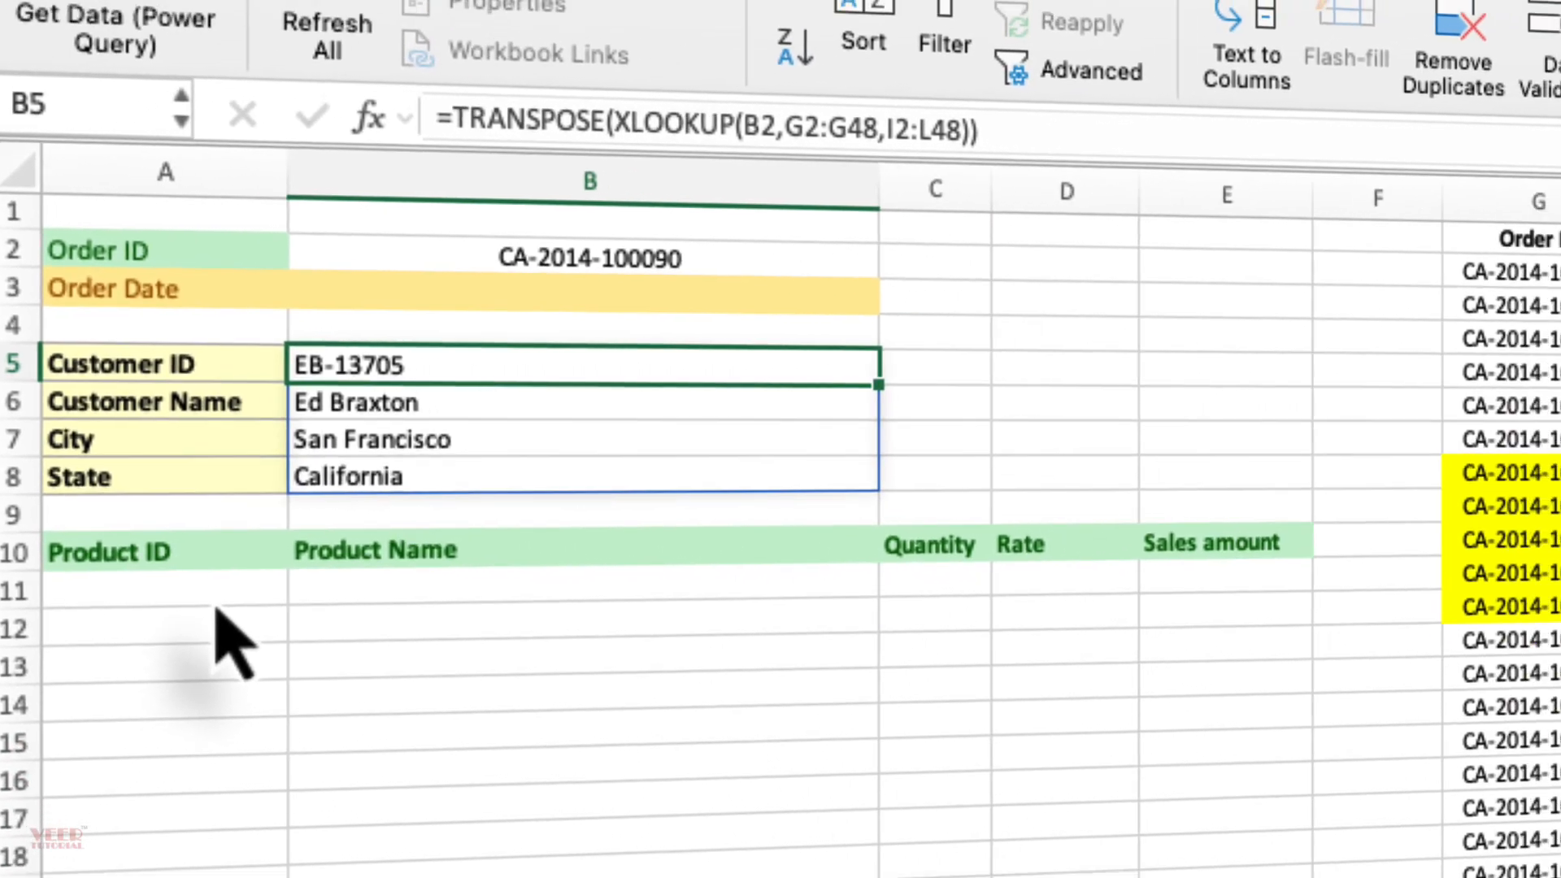
- Try to fetch the selected order's product rows into A11 with =XLOOKUP(B2,G2:G48,M2:Q48) and compare with the matching rows in the order table
click(292, 662)
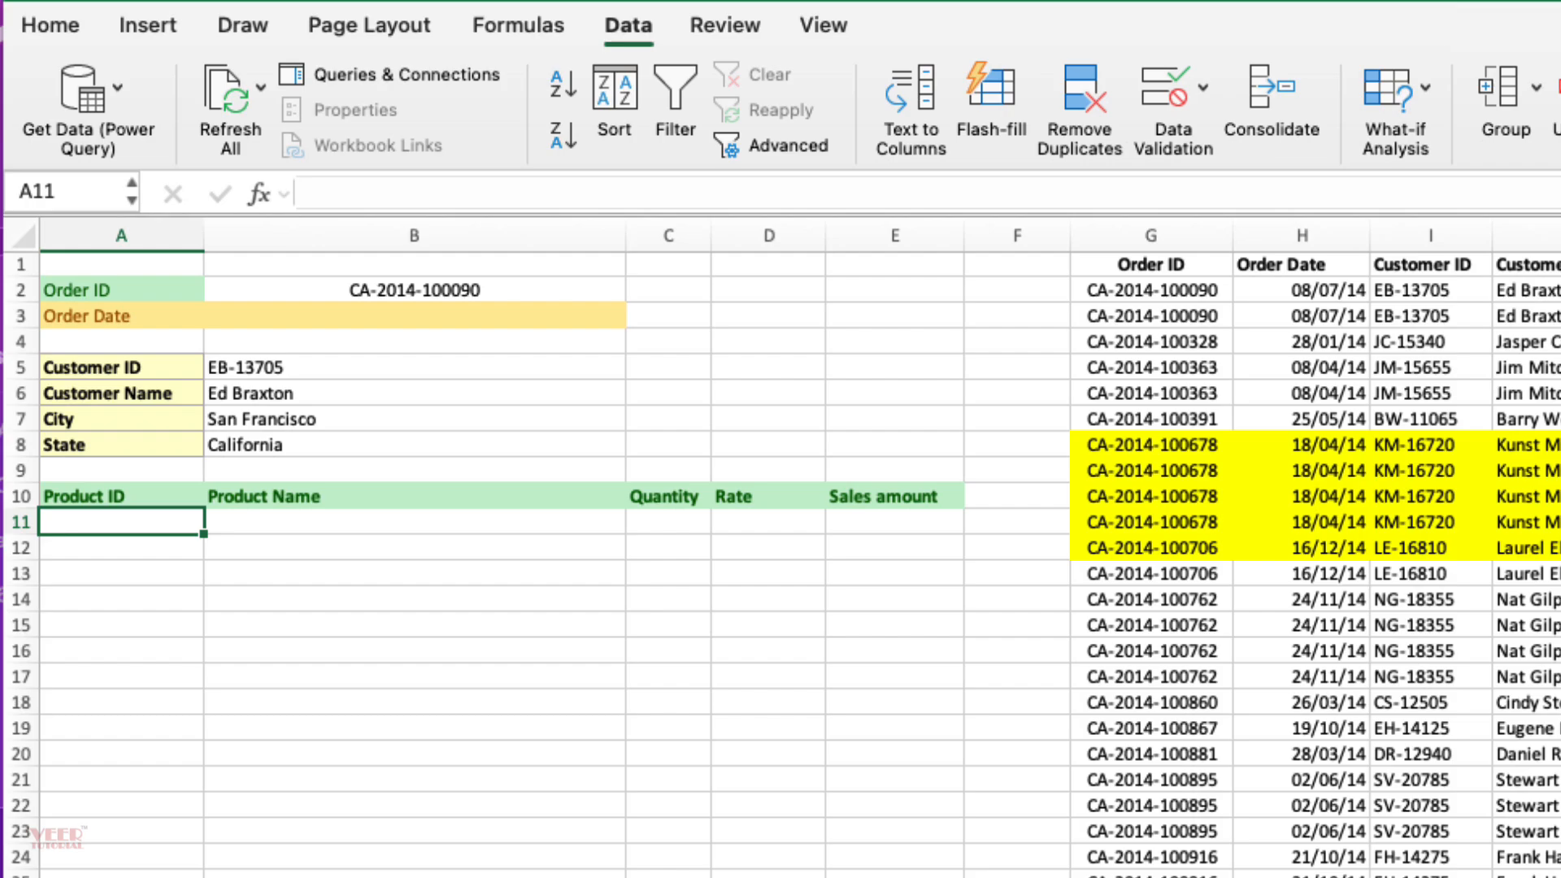
text(=xl)
key(Tab)
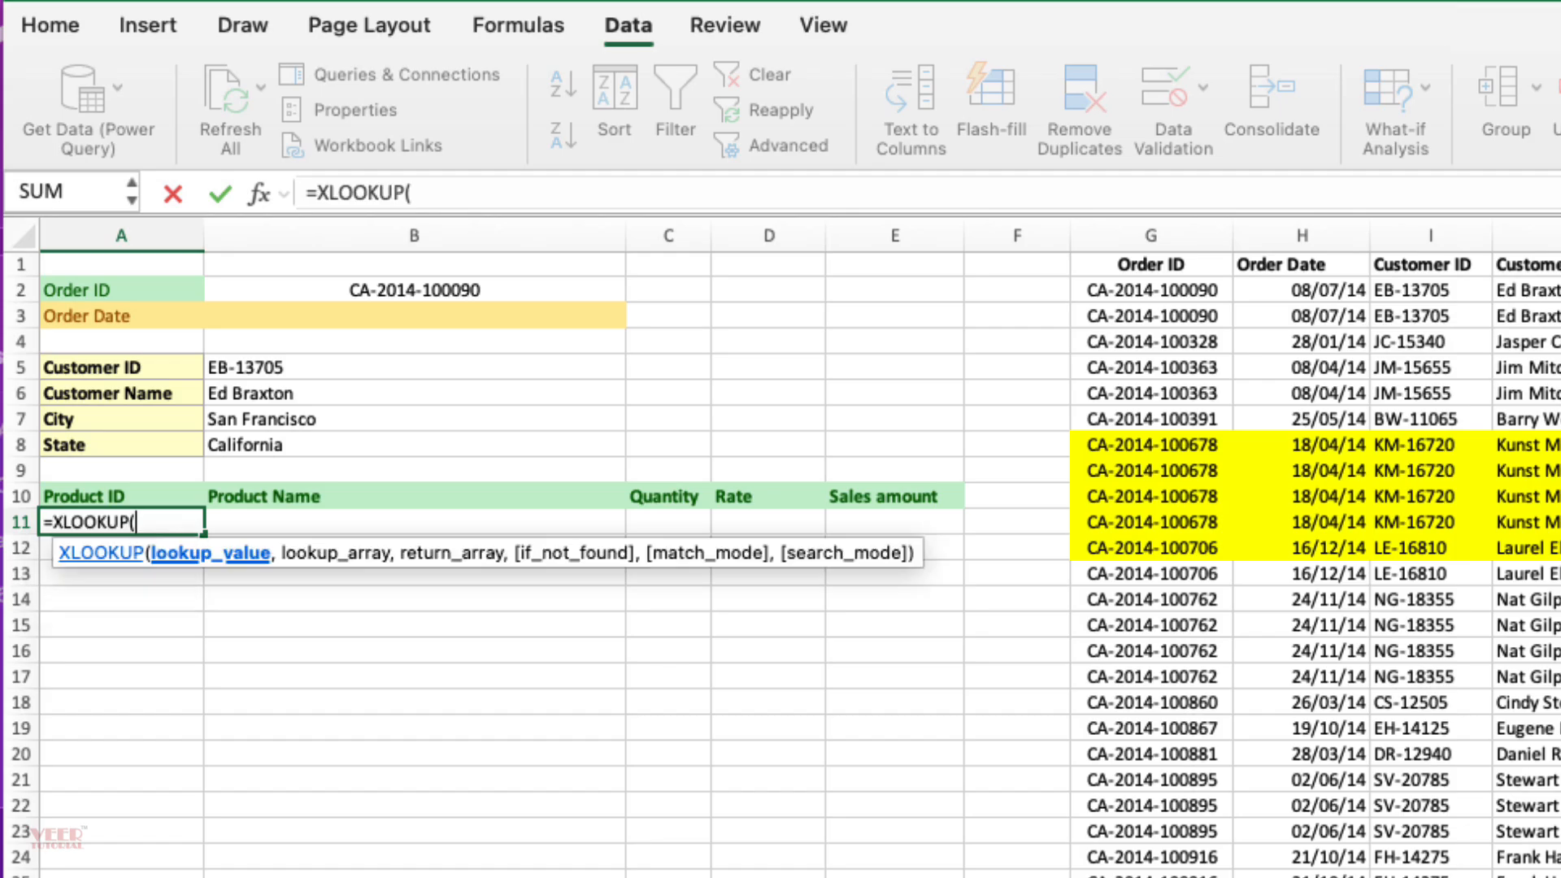
click(559, 309)
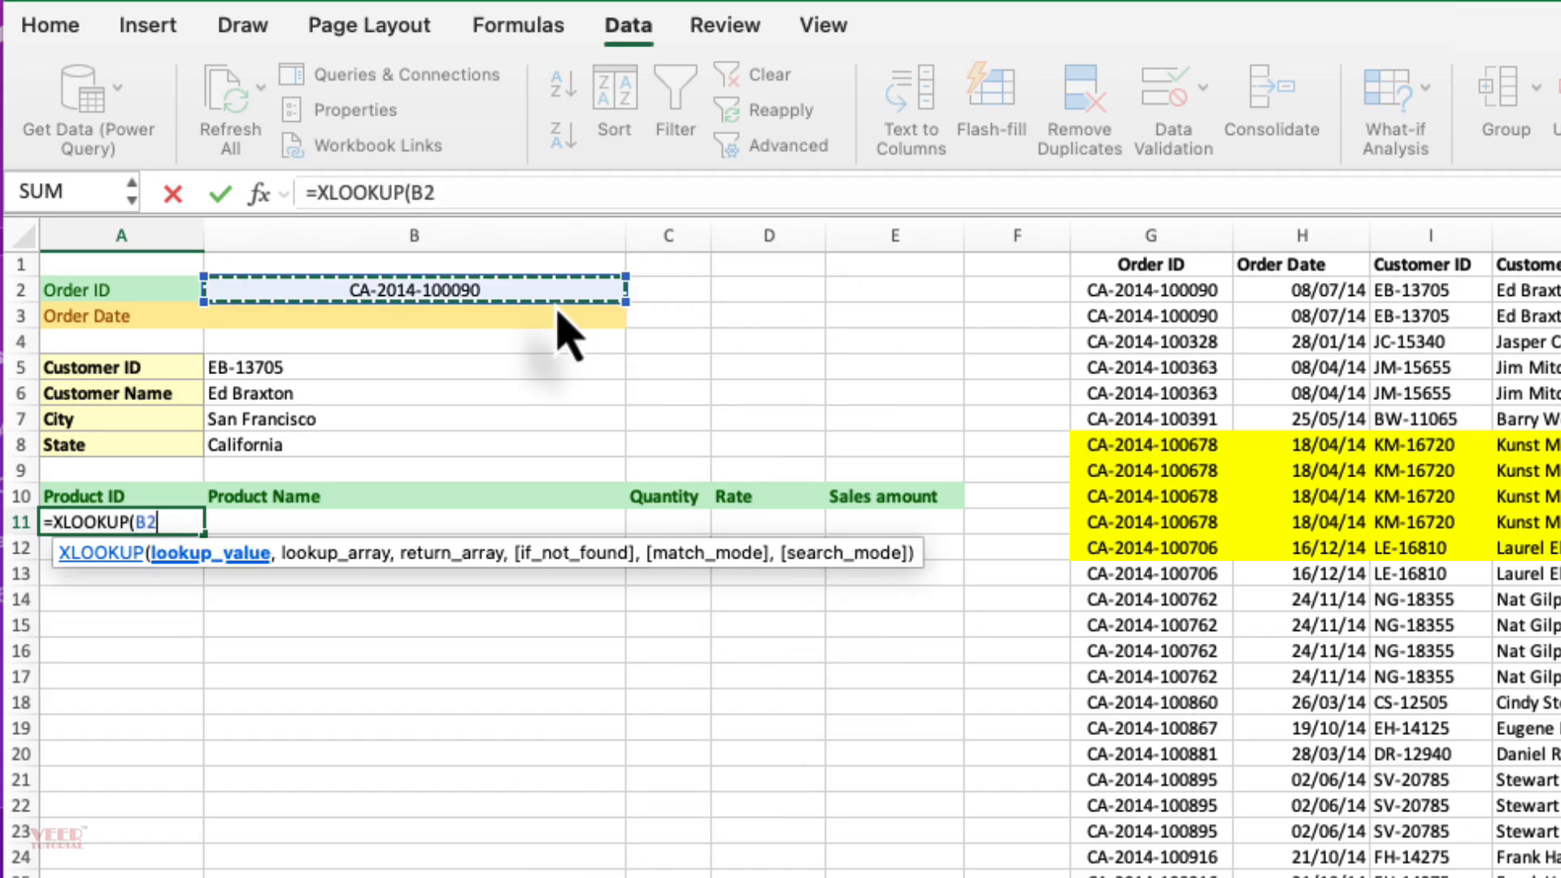
text(,)
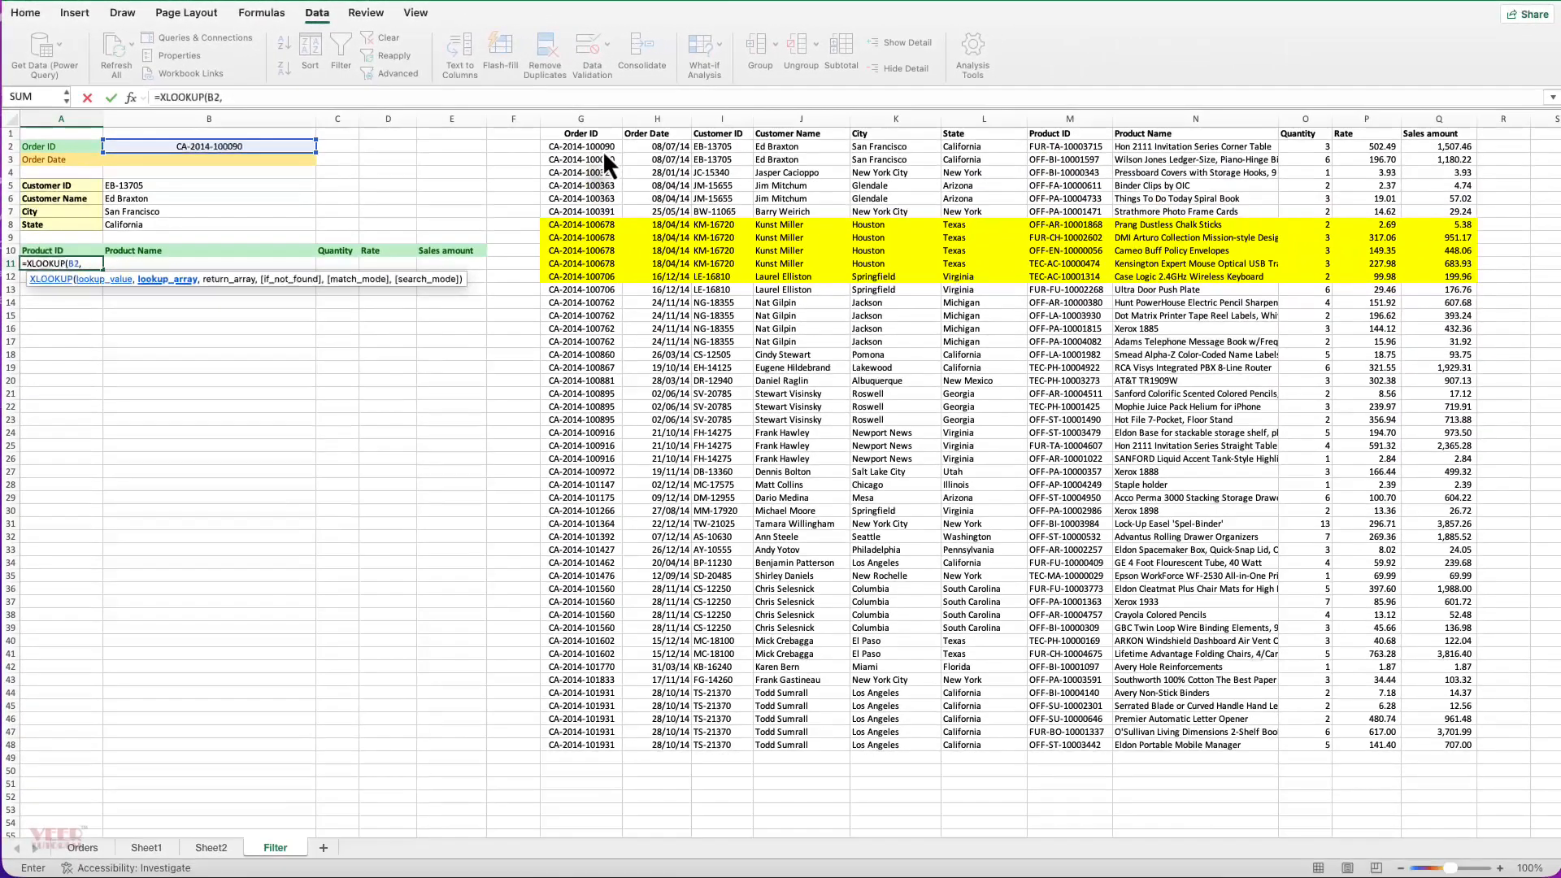
drag(602, 149, 606, 744)
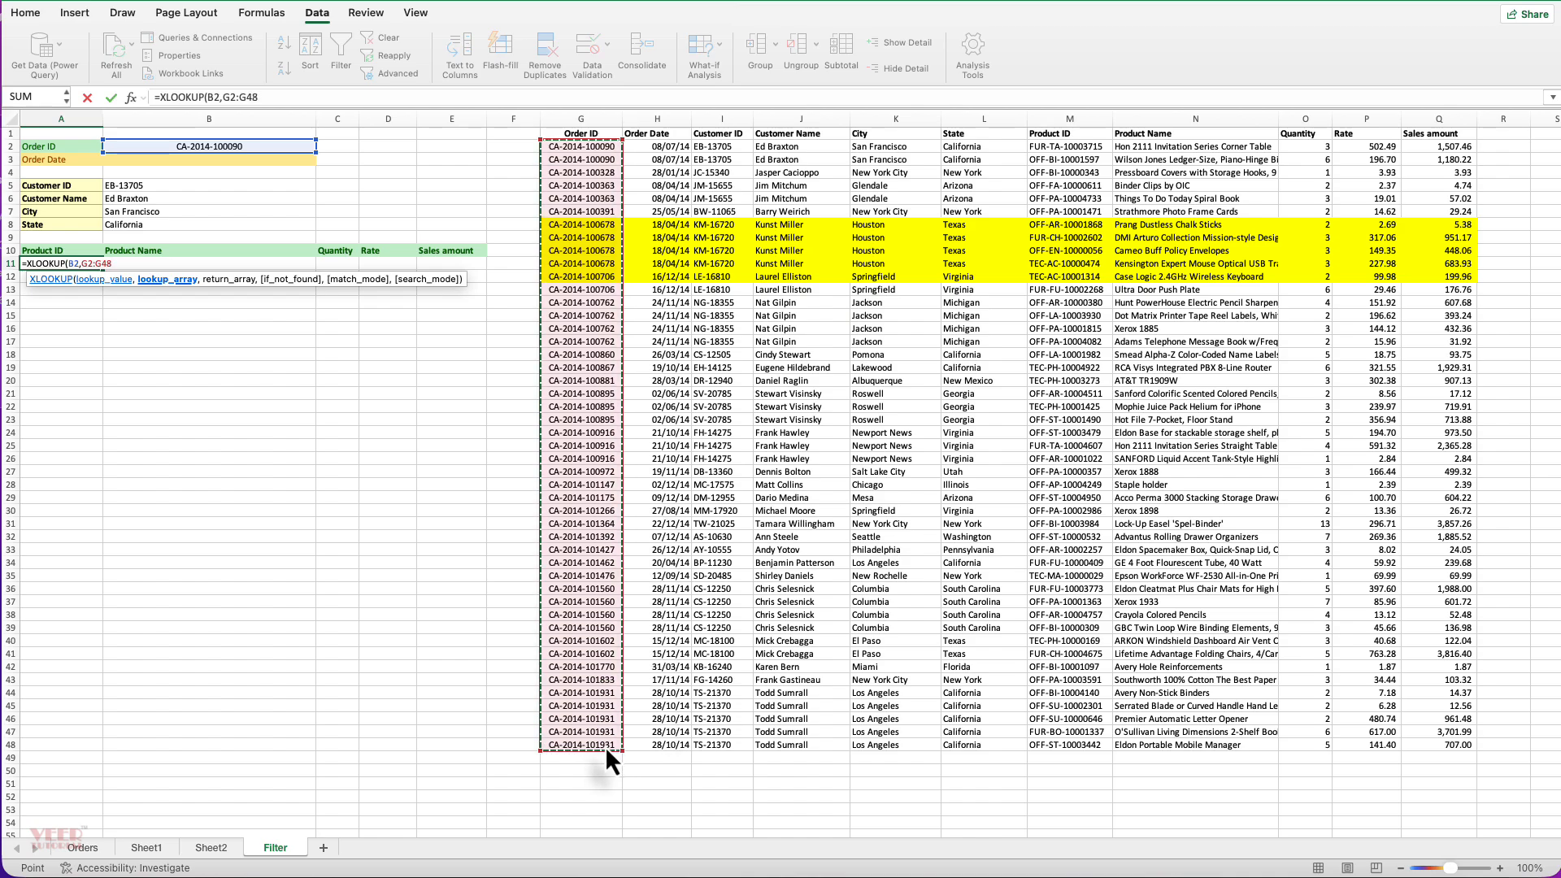
text(,)
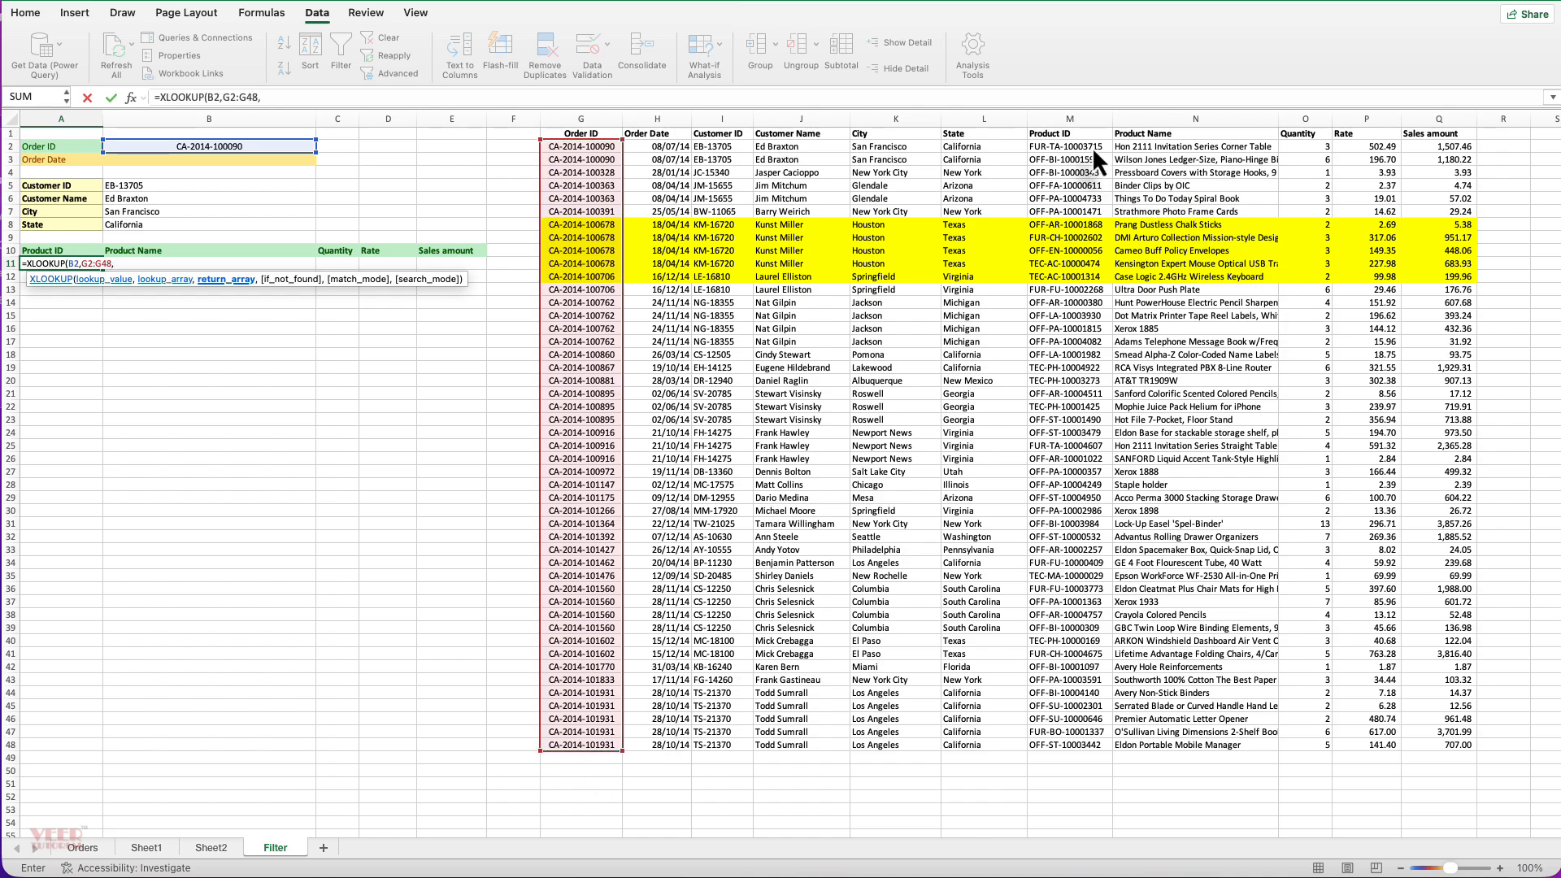
drag(1057, 149, 1413, 746)
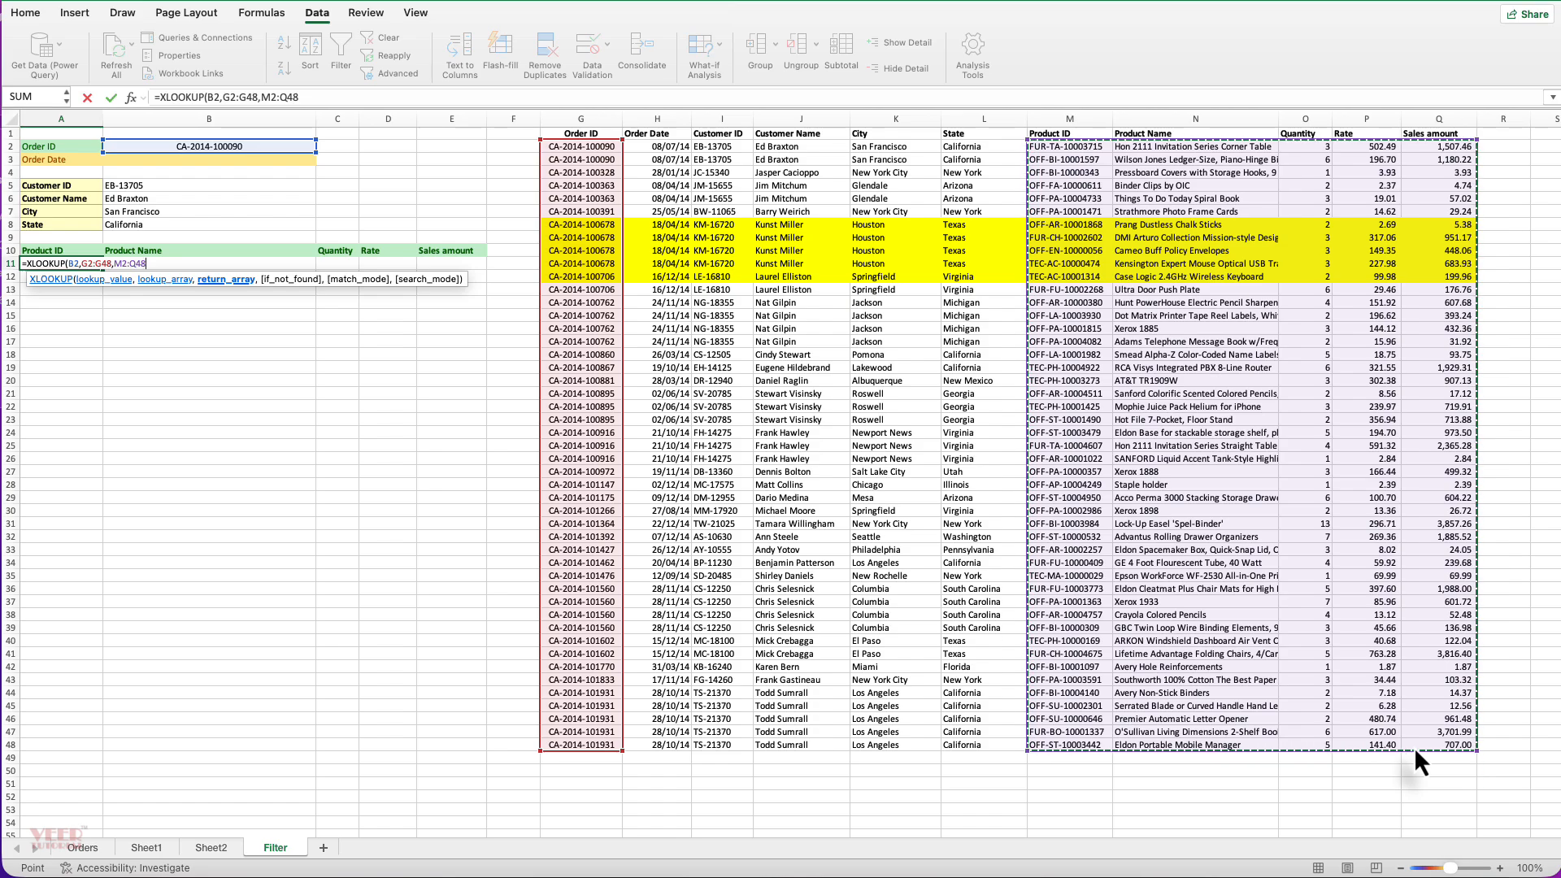
text())
click(1536, 771)
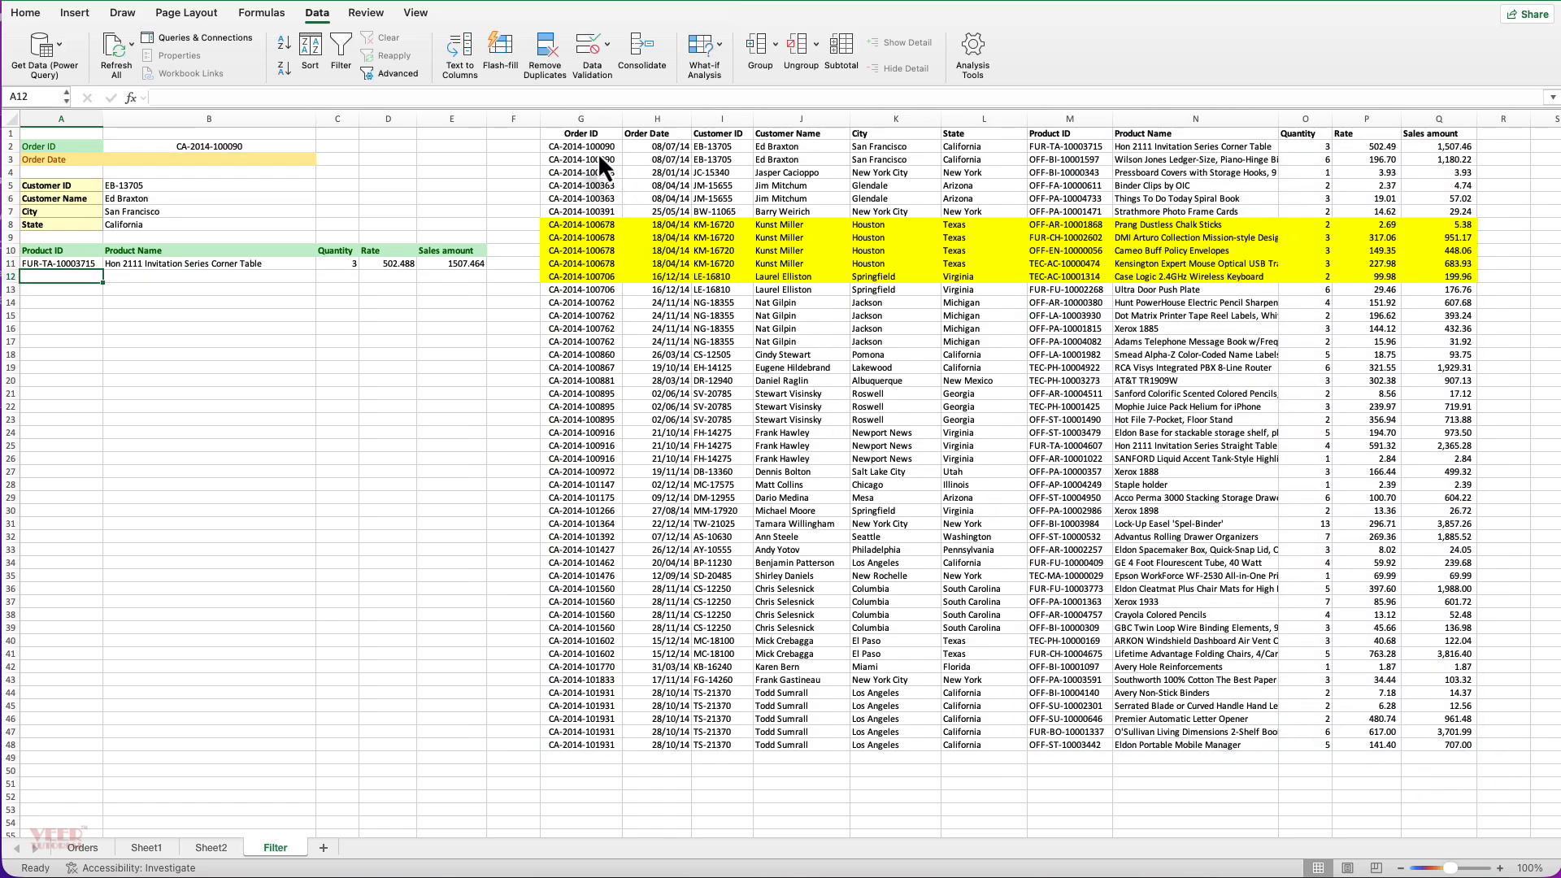
drag(601, 148, 1411, 164)
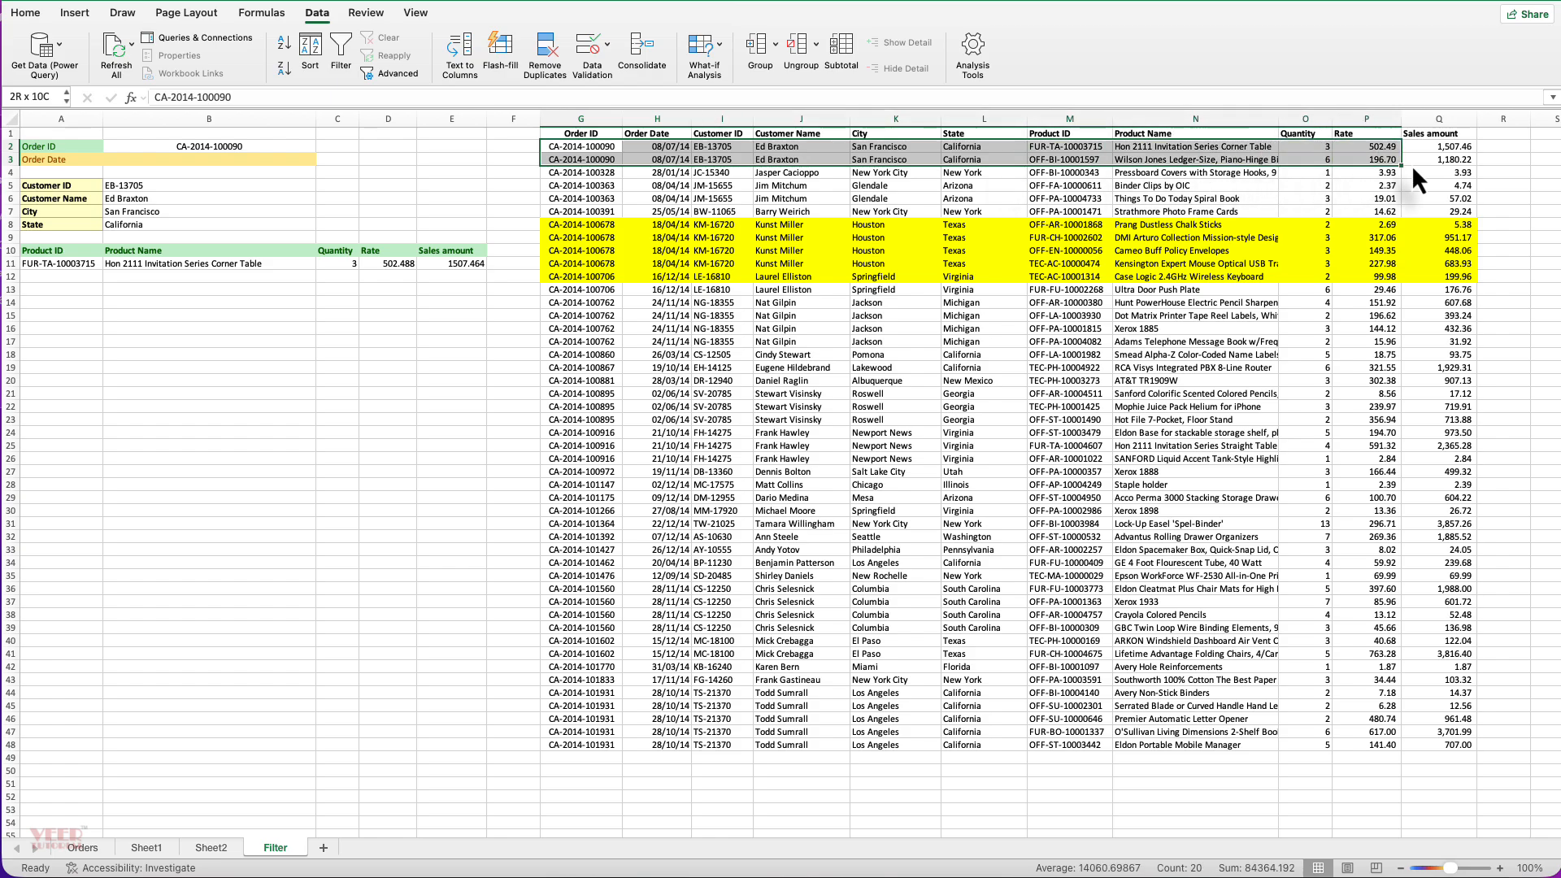
- Replace the Product ID formula in A11 with =FILTER(M2:Q48,G2:G48=B2)
click(69, 265)
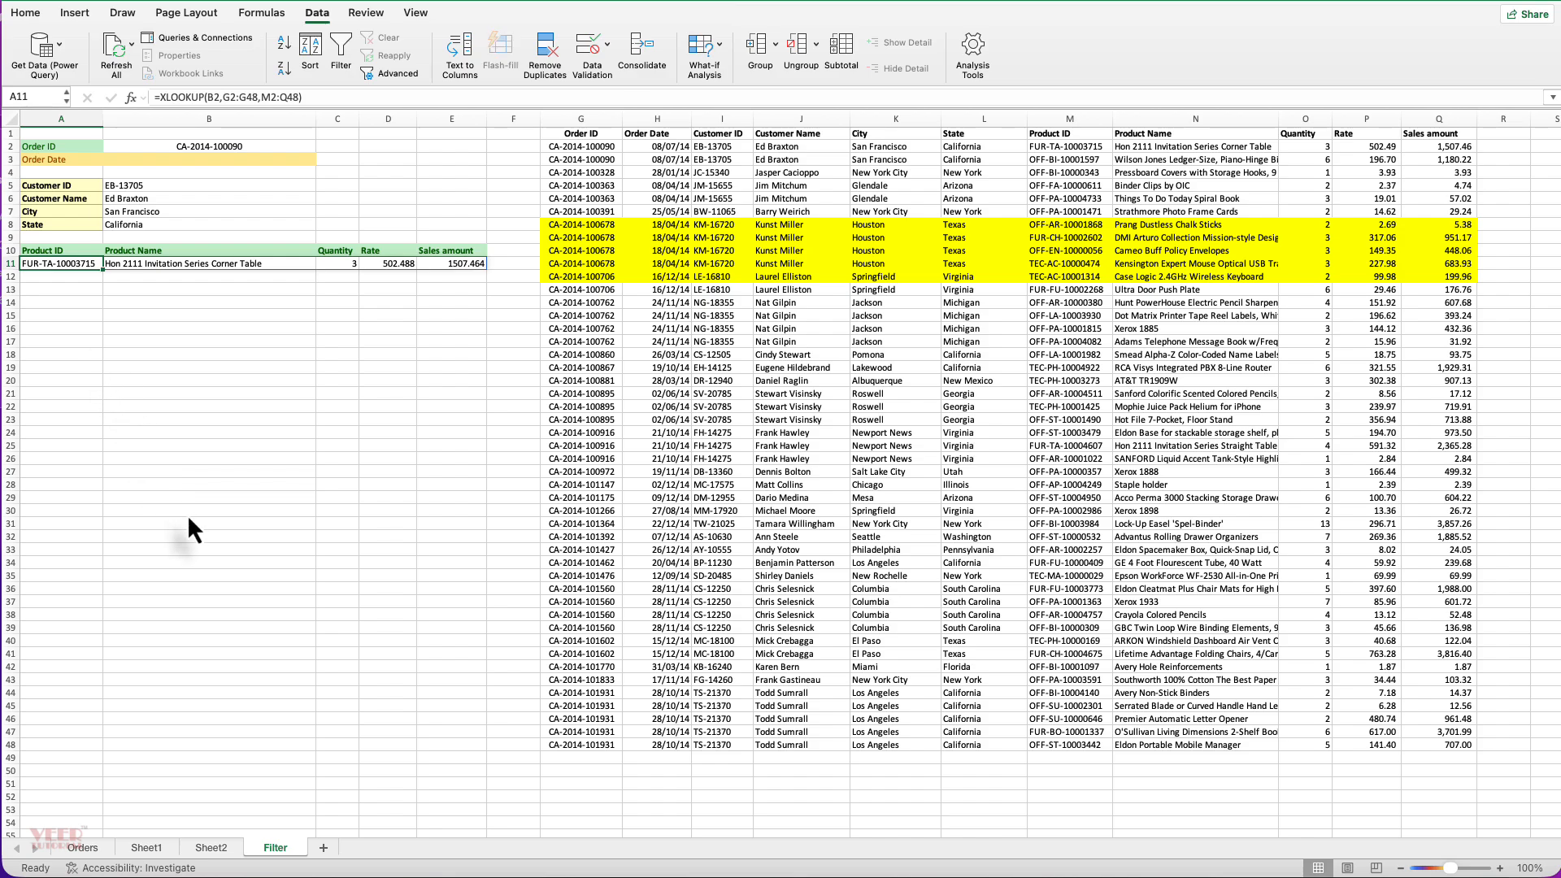
key(Delete)
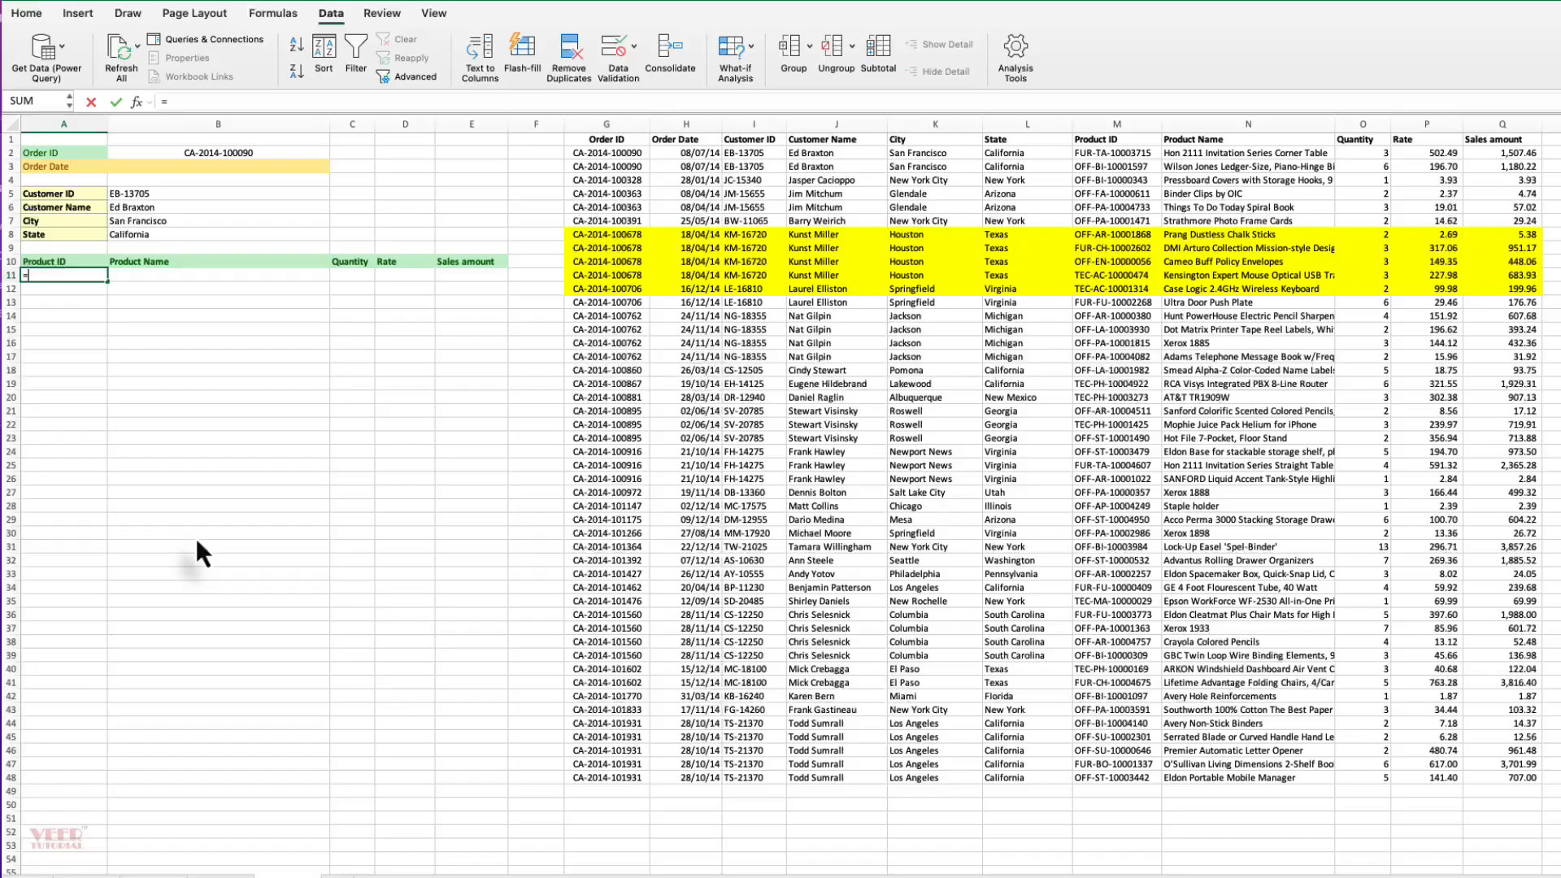
text(=fil)
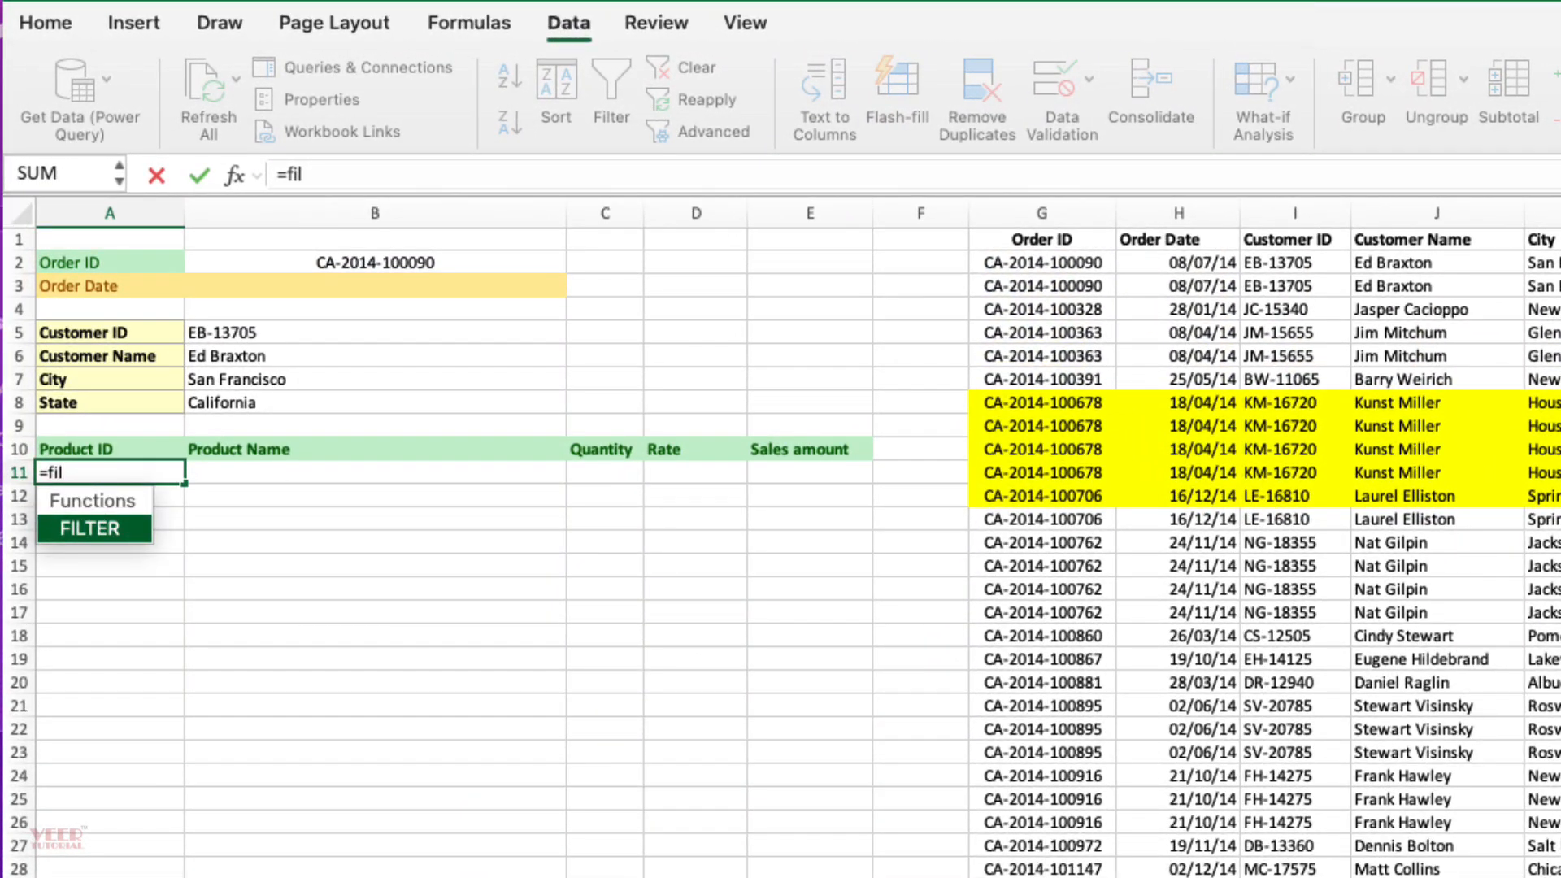
key(Tab)
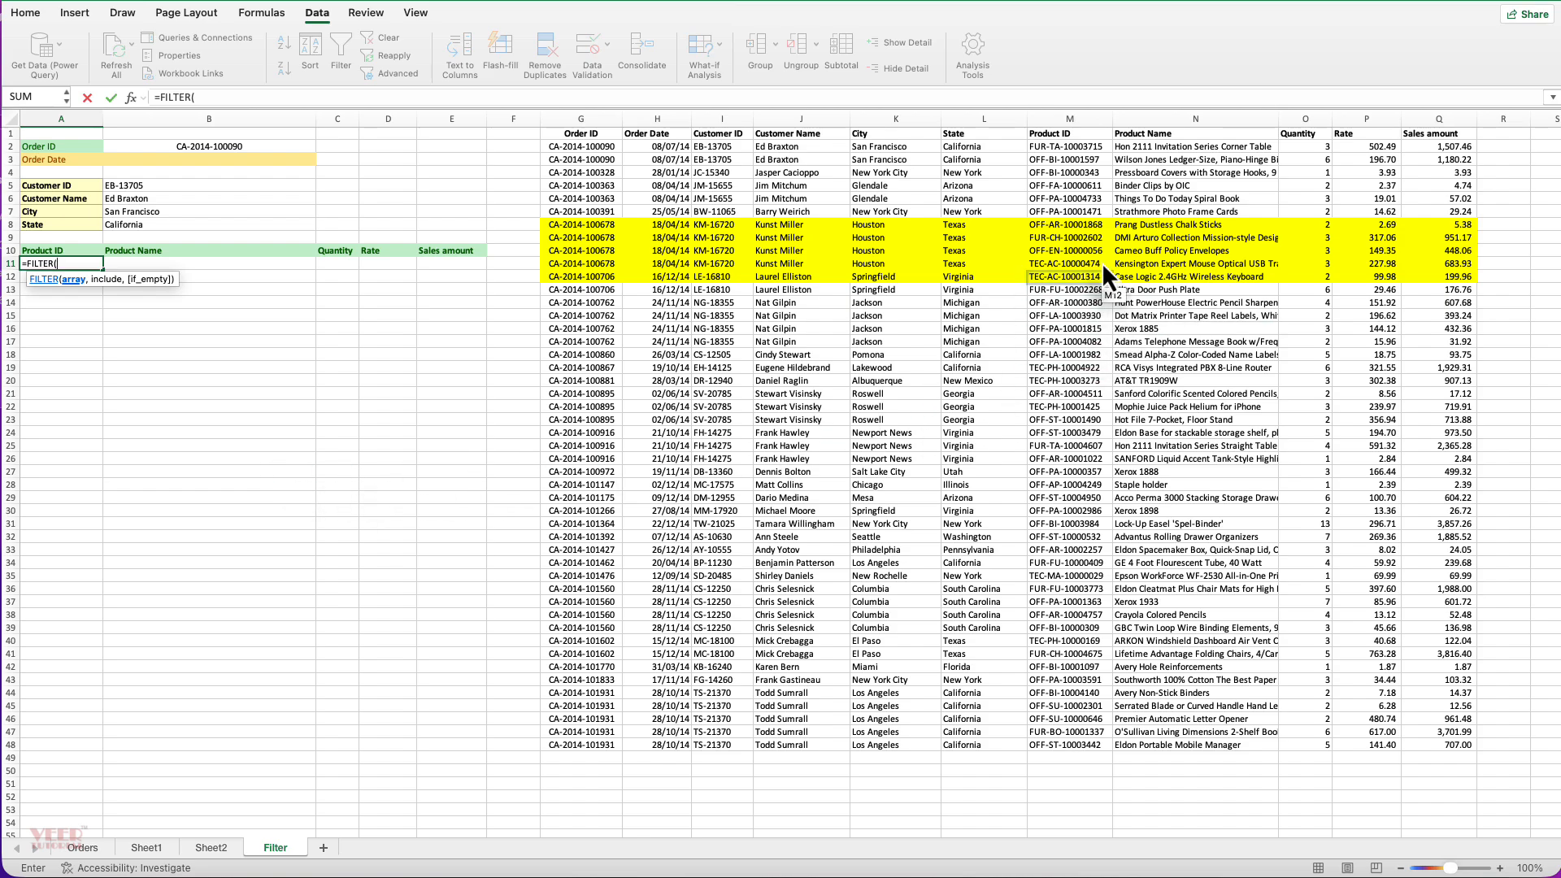
drag(1071, 149, 1430, 750)
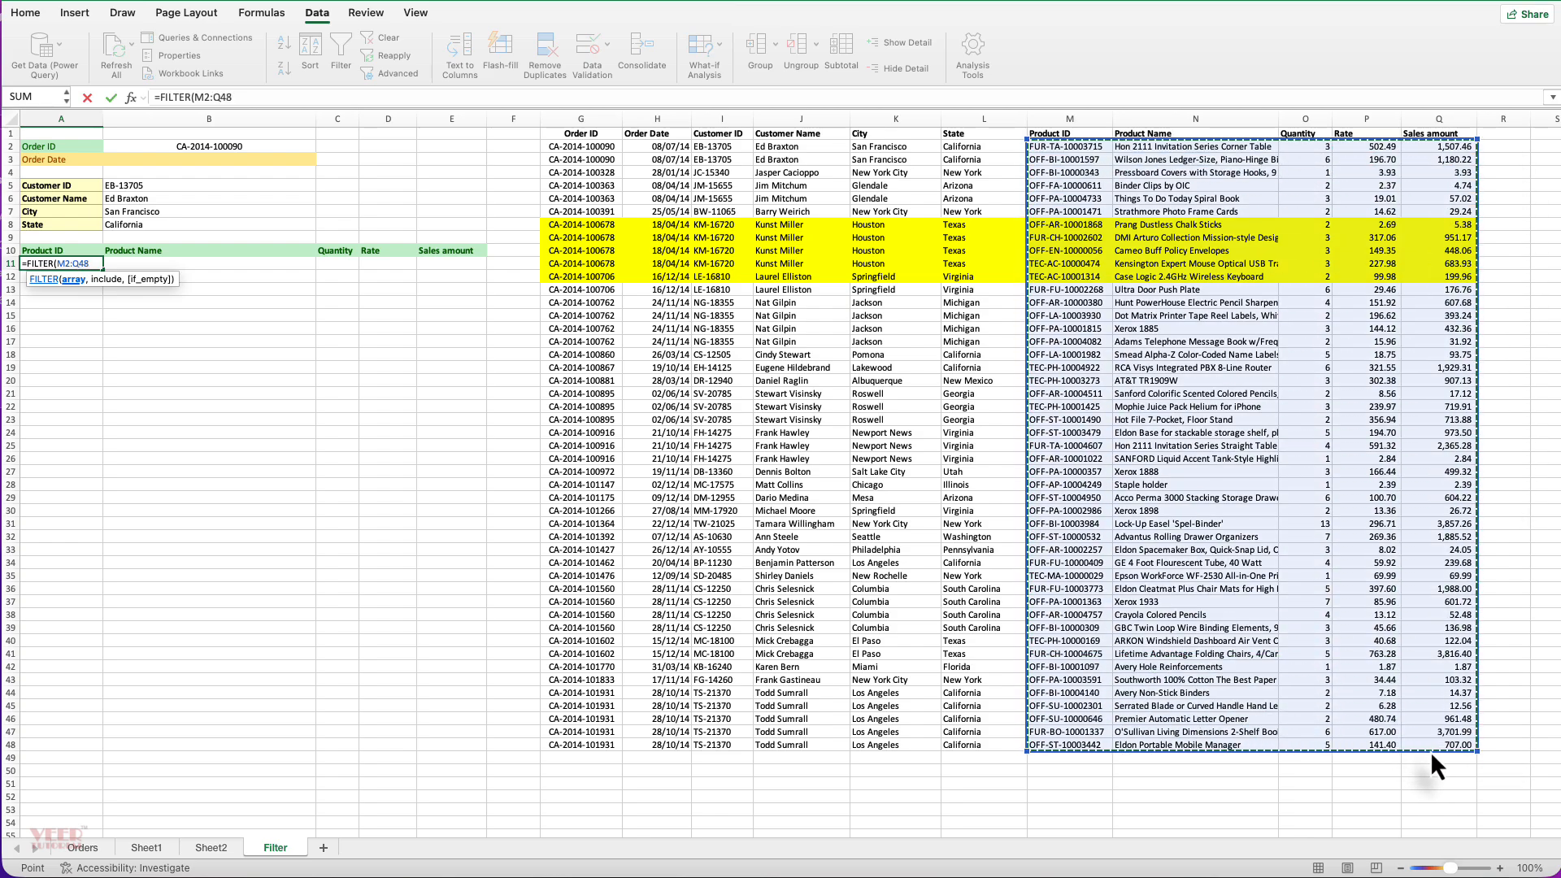
text(,)
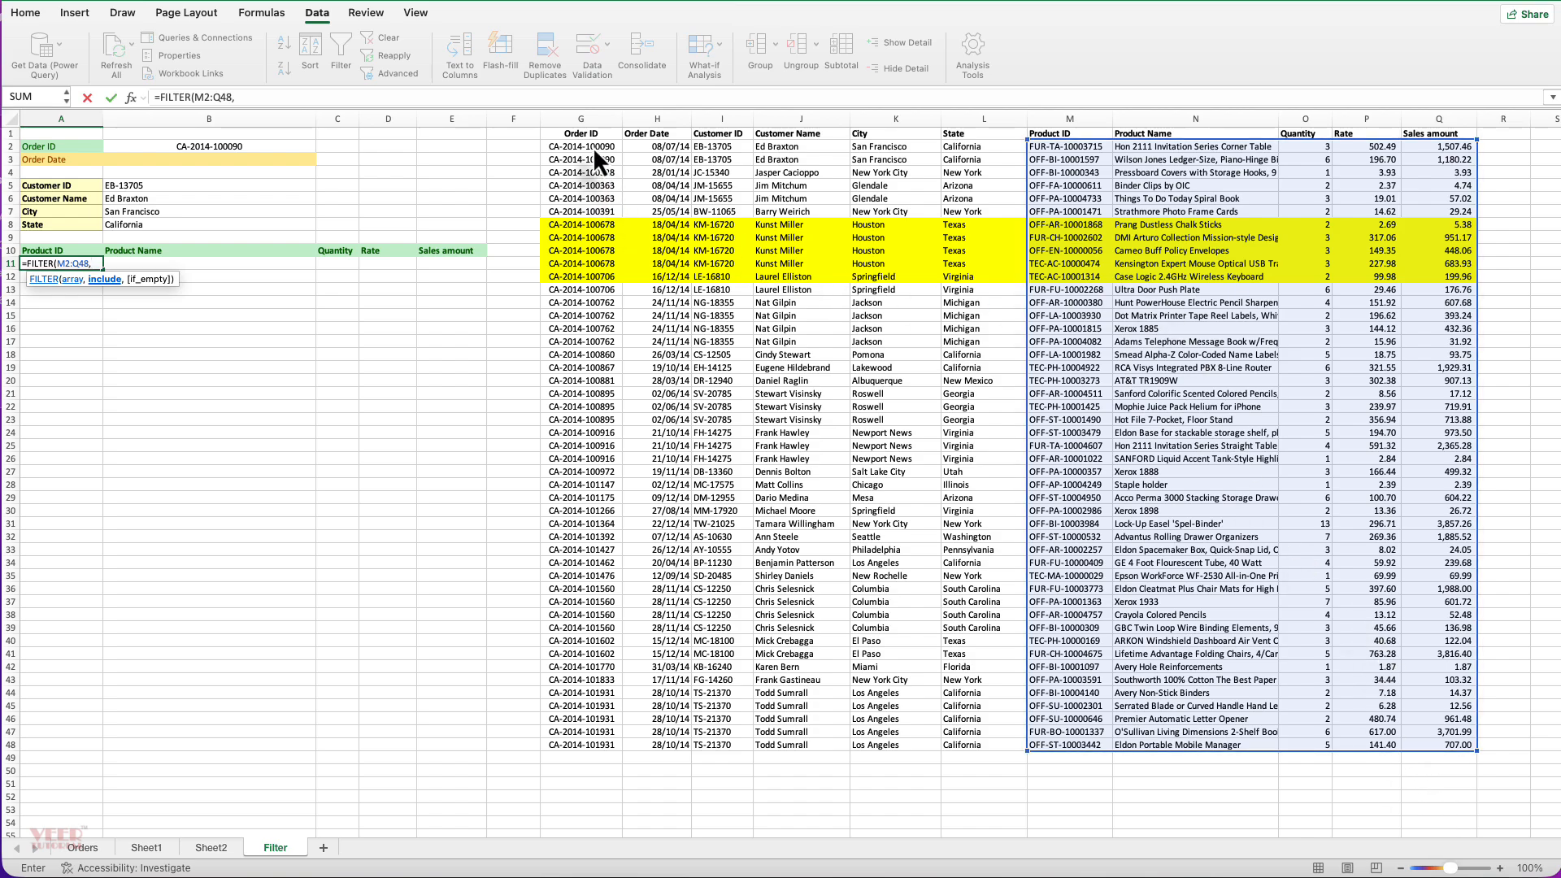
drag(593, 147, 597, 748)
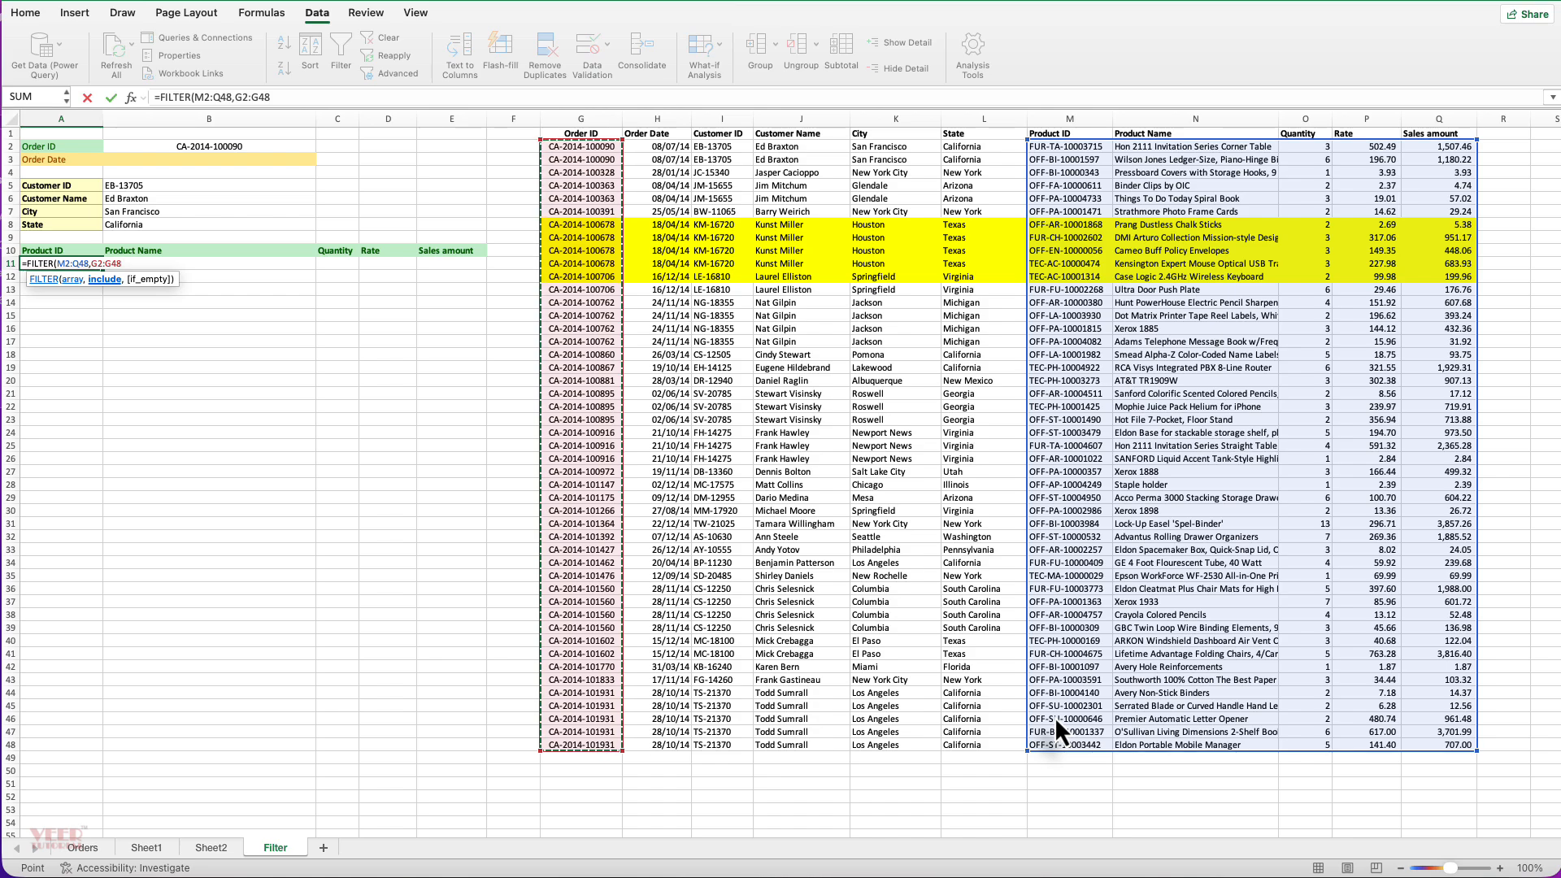
text(=)
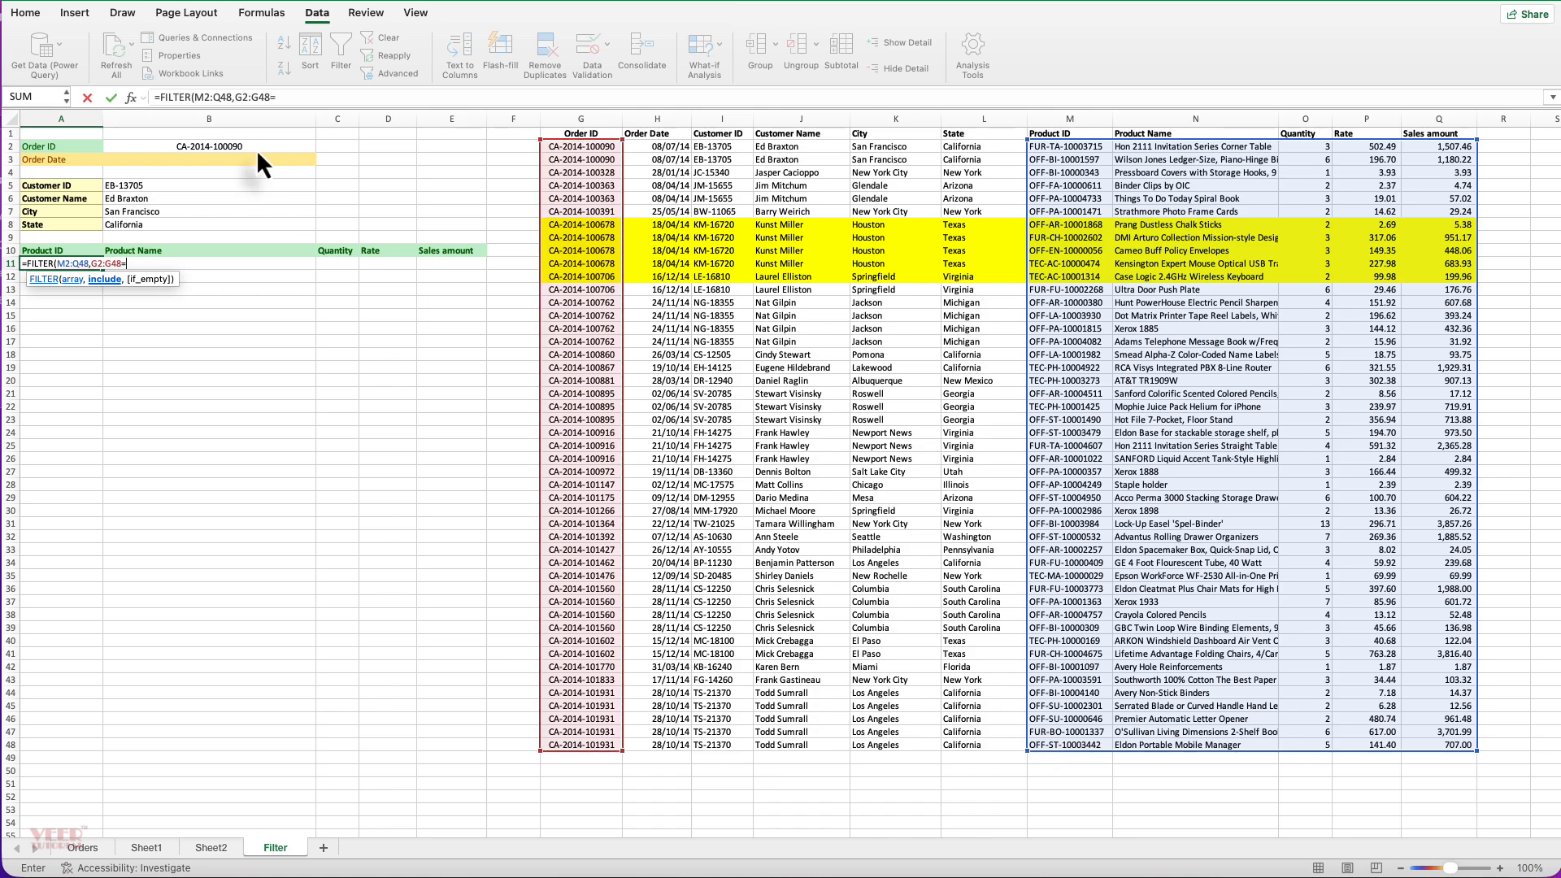
click(256, 149)
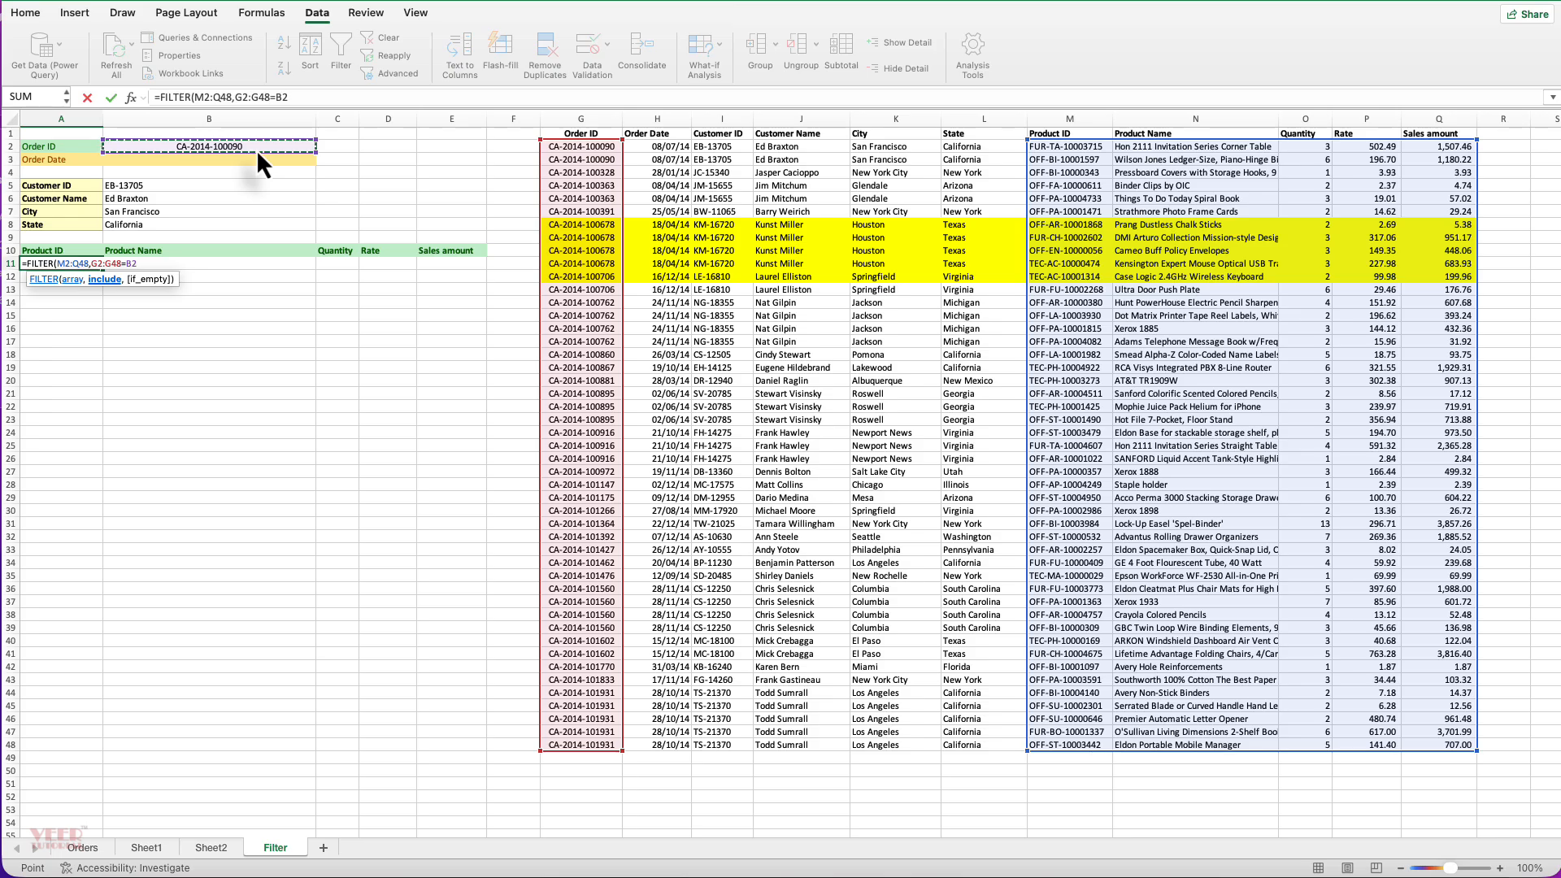
text())
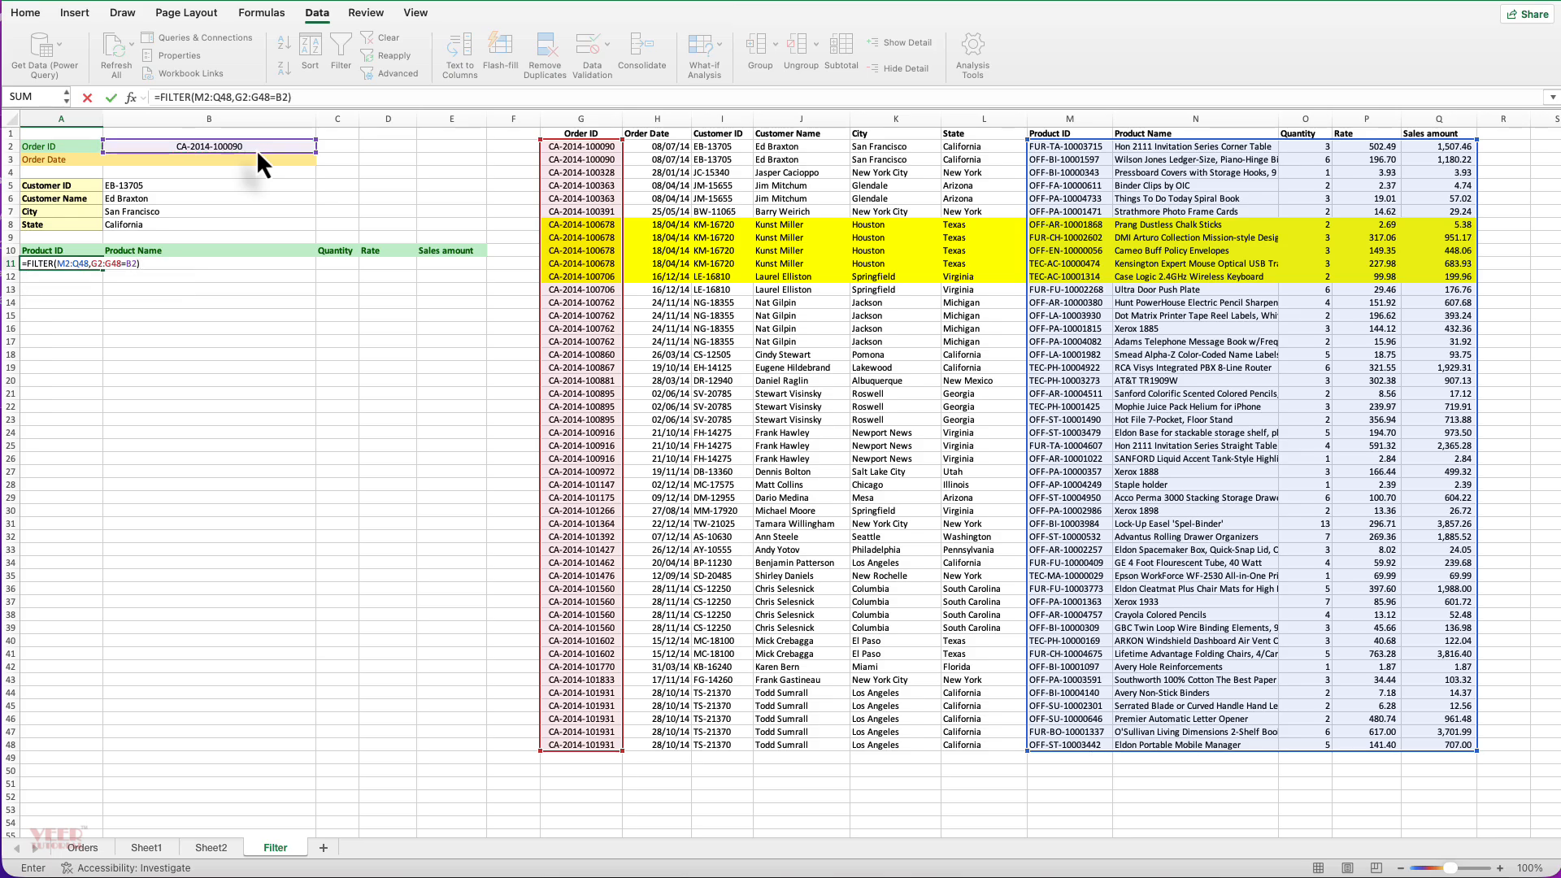
key(Return)
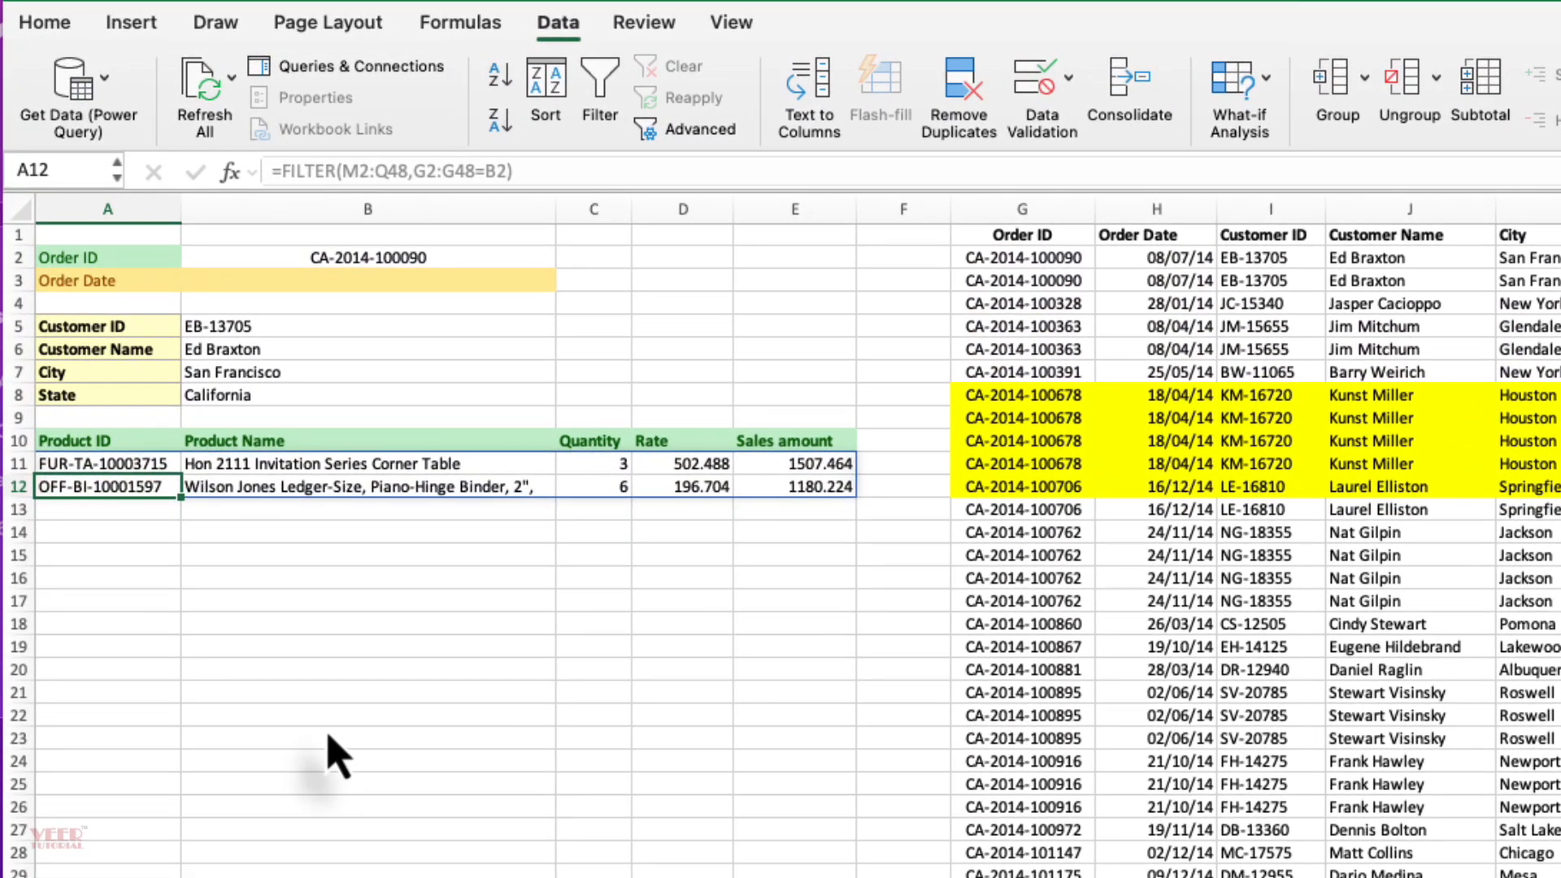
click(155, 419)
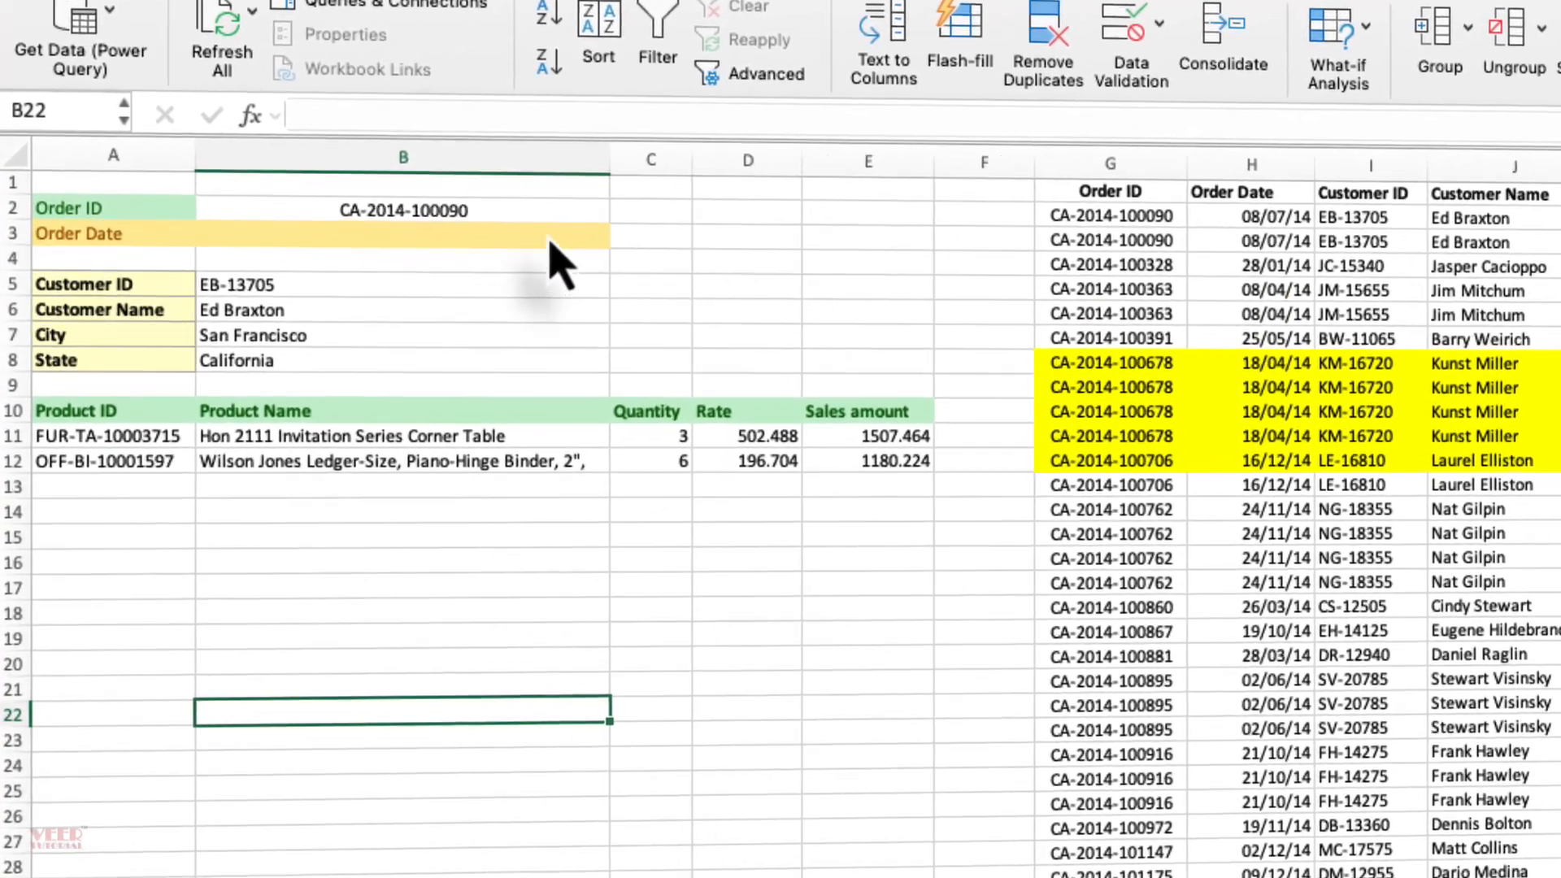
- Choose the fifth order ID from the in-cell list in B2
click(537, 258)
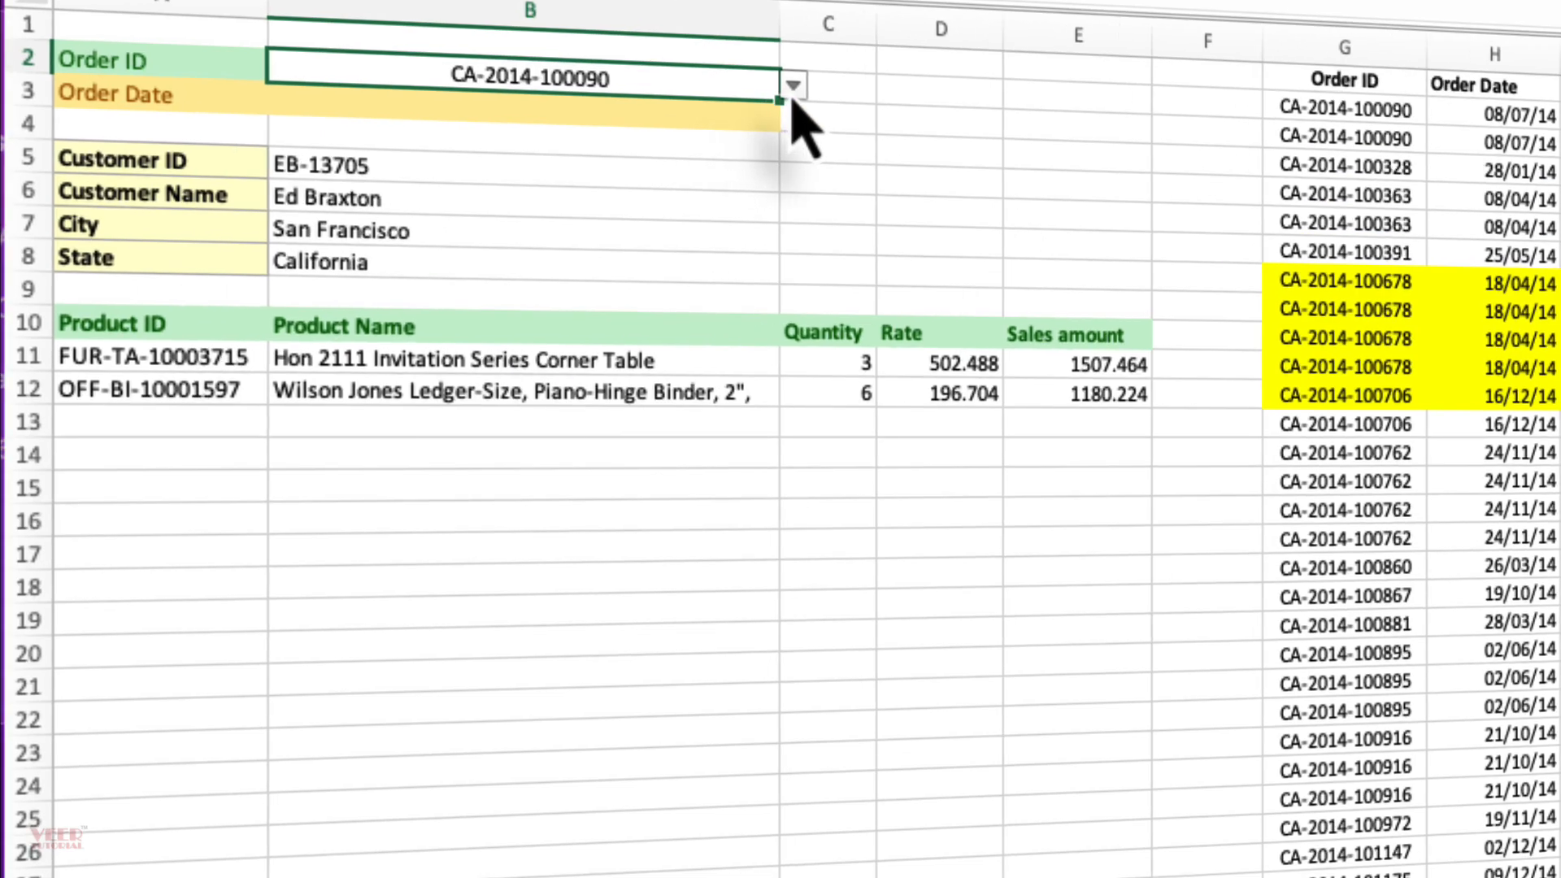
click(792, 84)
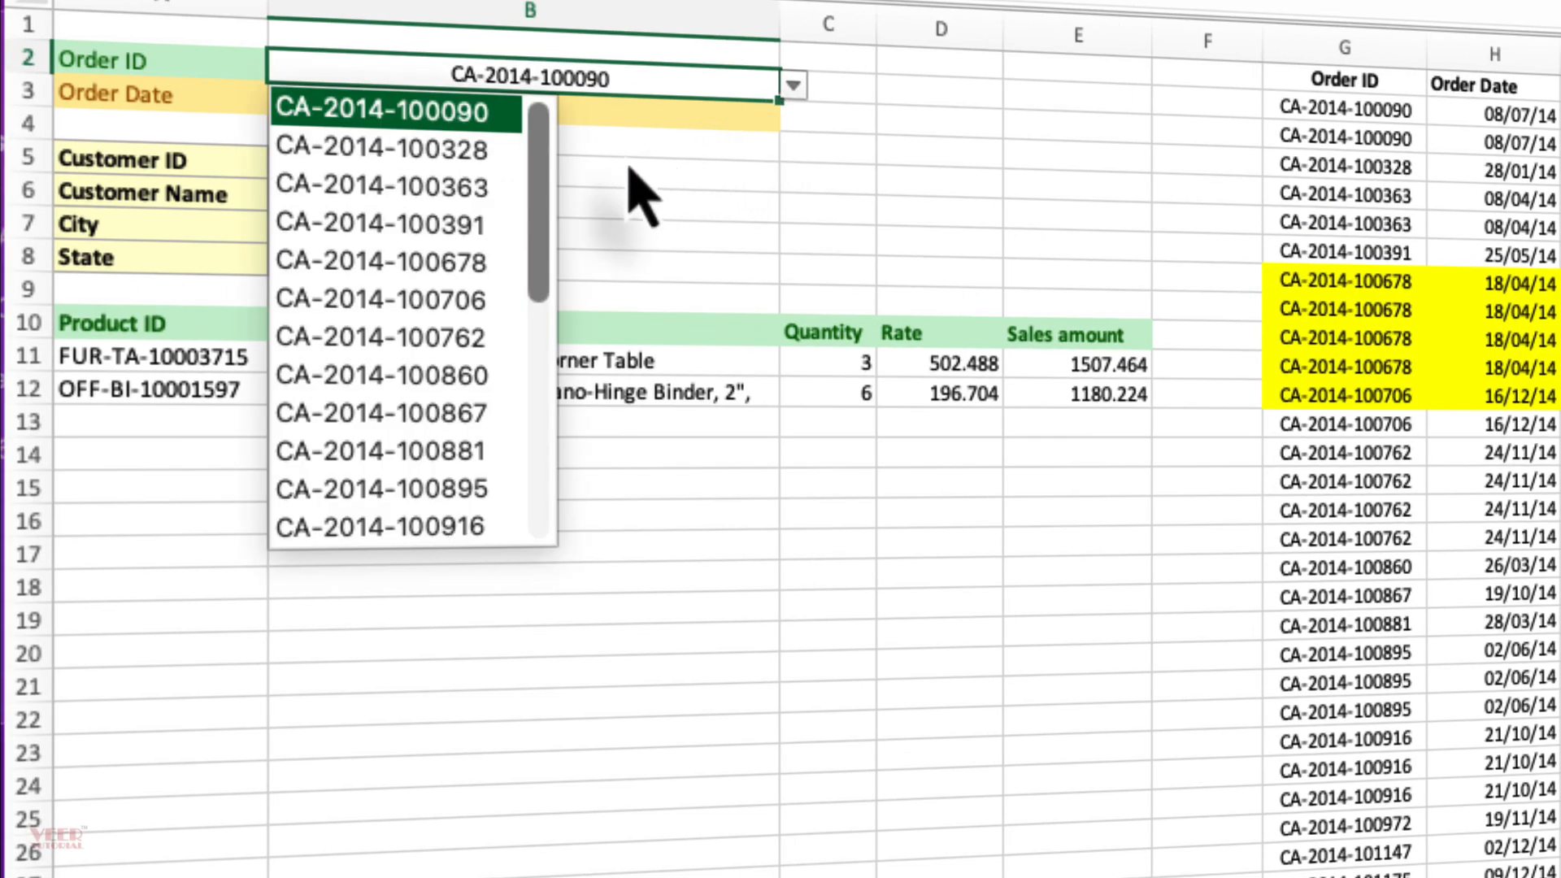
click(491, 277)
click(703, 771)
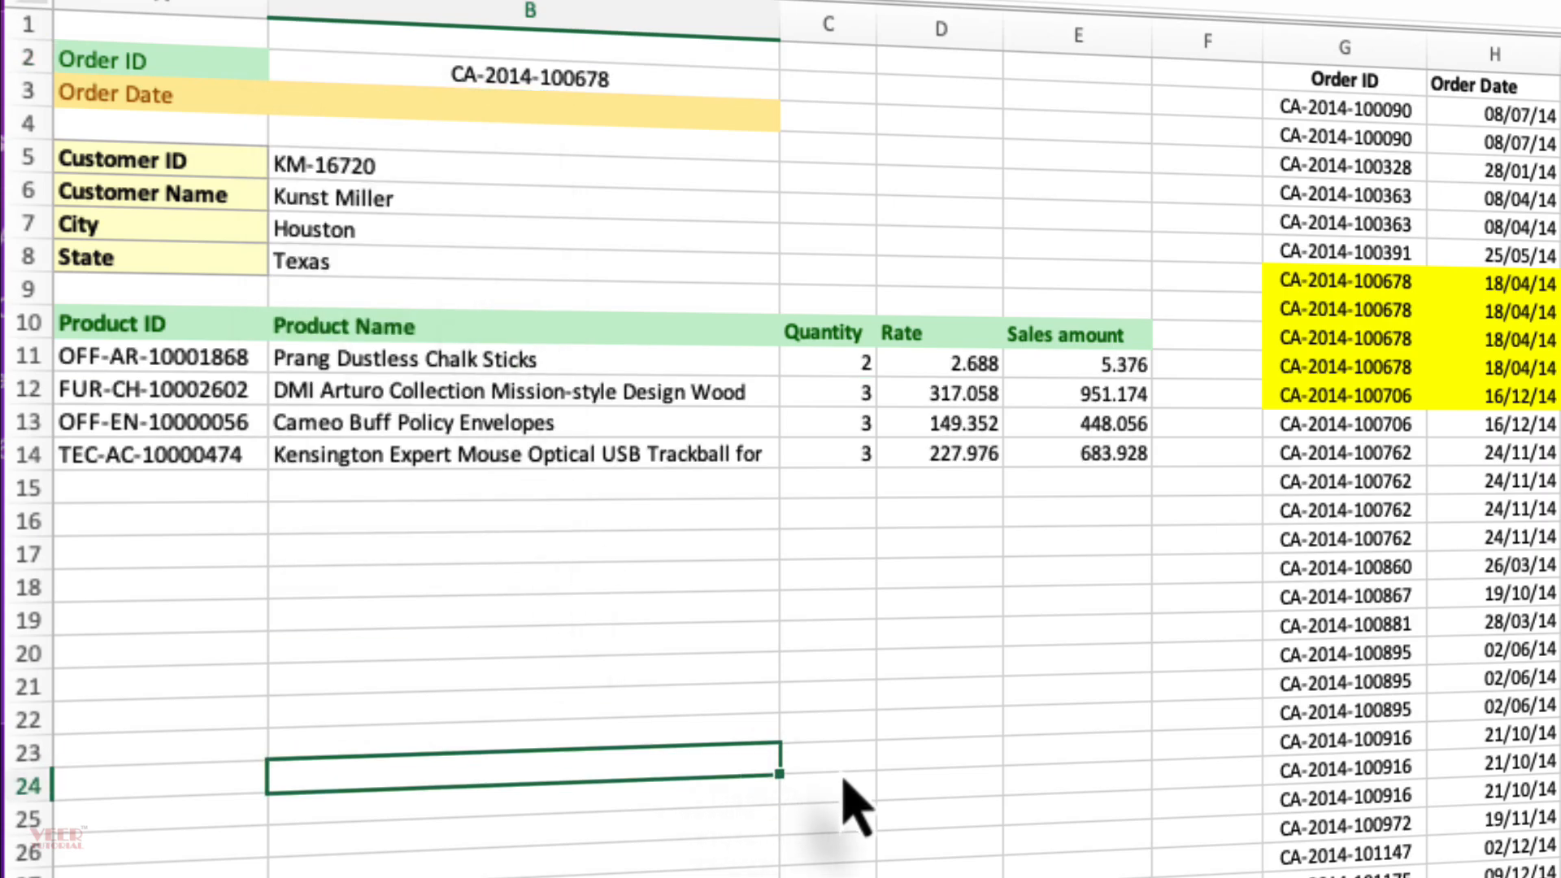
drag(1202, 362, 1192, 484)
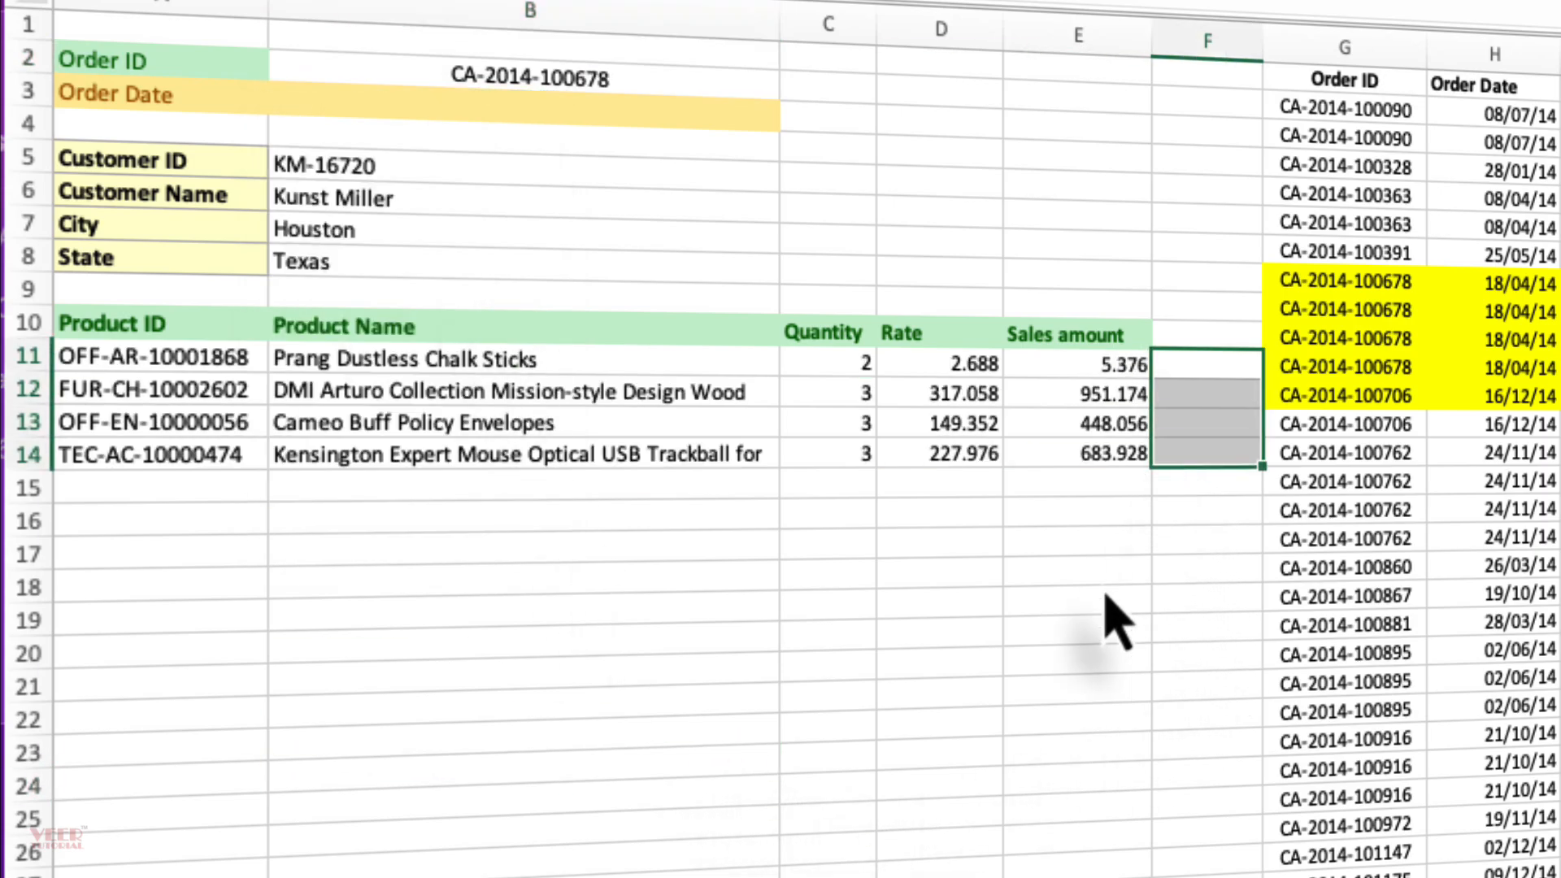
click(1073, 630)
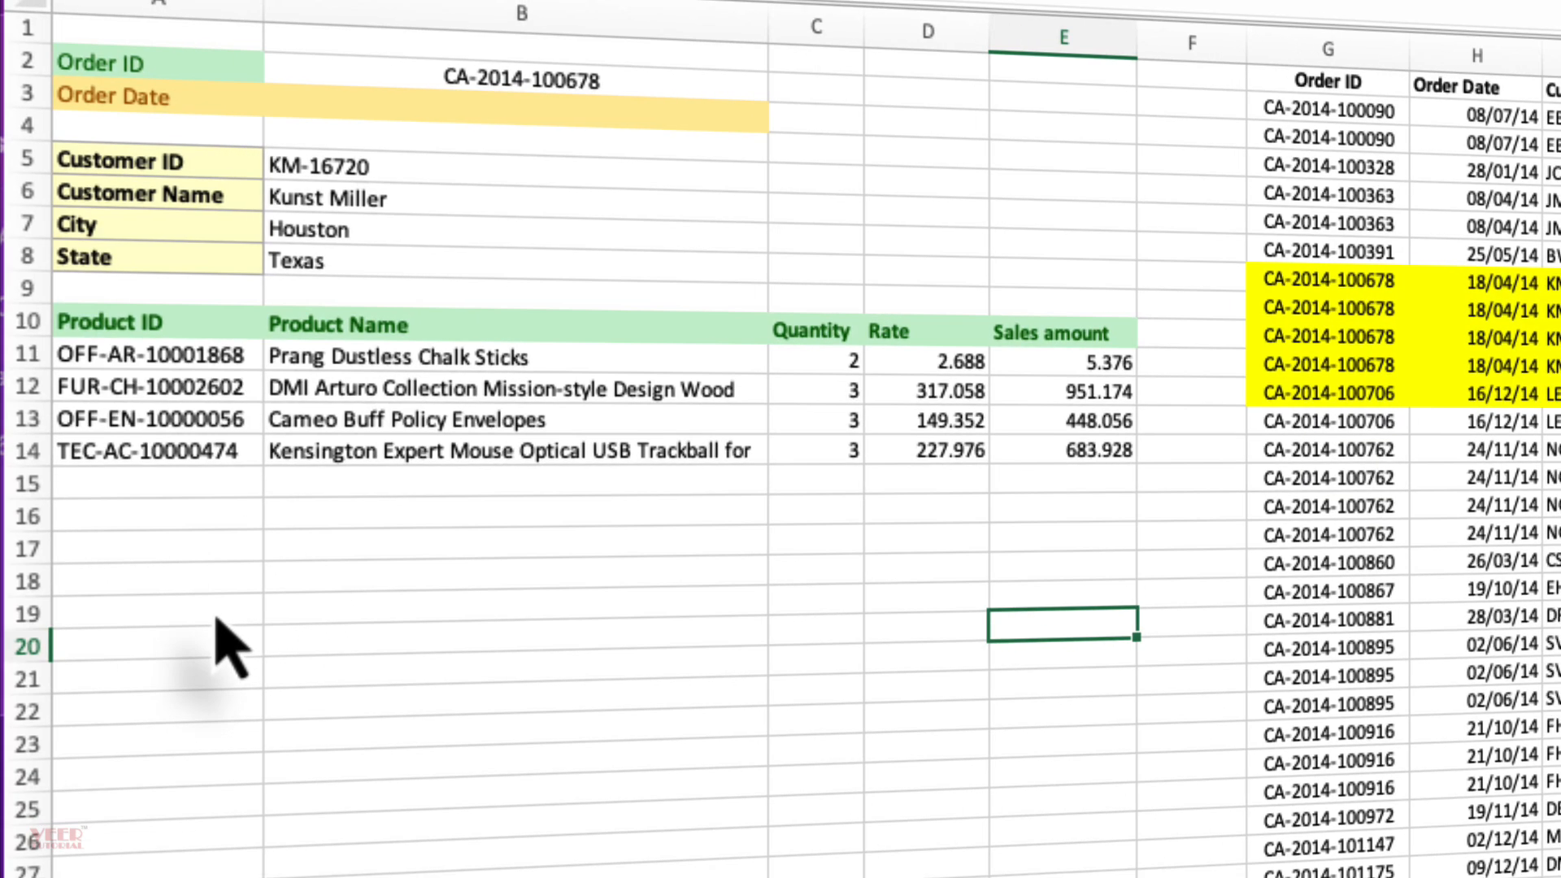
drag(216, 618, 471, 654)
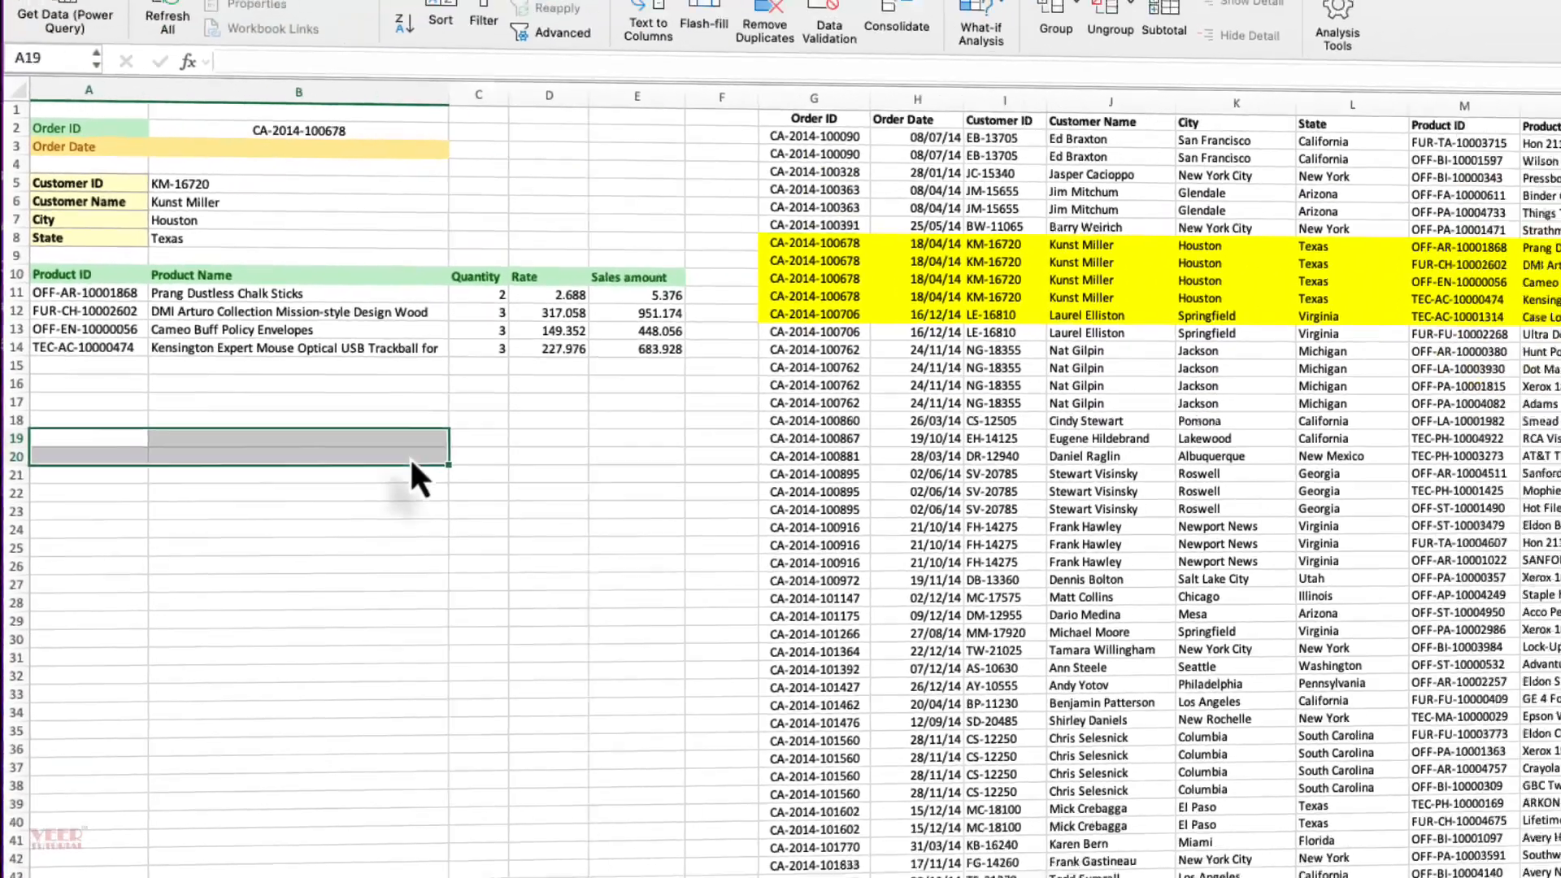